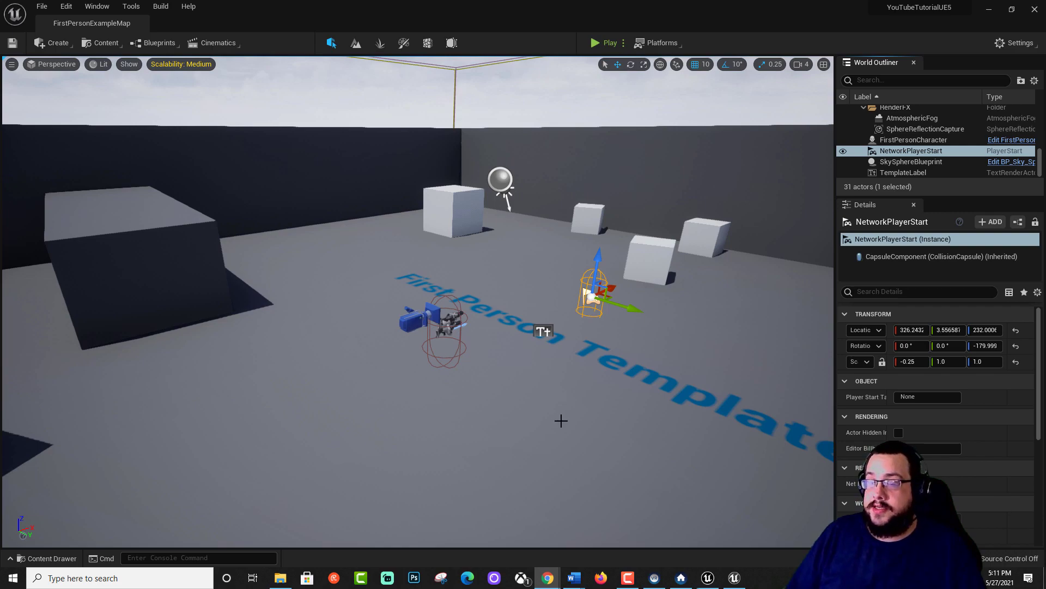
# Select the first-person character in the level and open its blueprint for editing.
pyautogui.moveTo(561, 421); pyautogui.dragTo(629, 453, button='right')
pyautogui.press('s')
pyautogui.press('w')
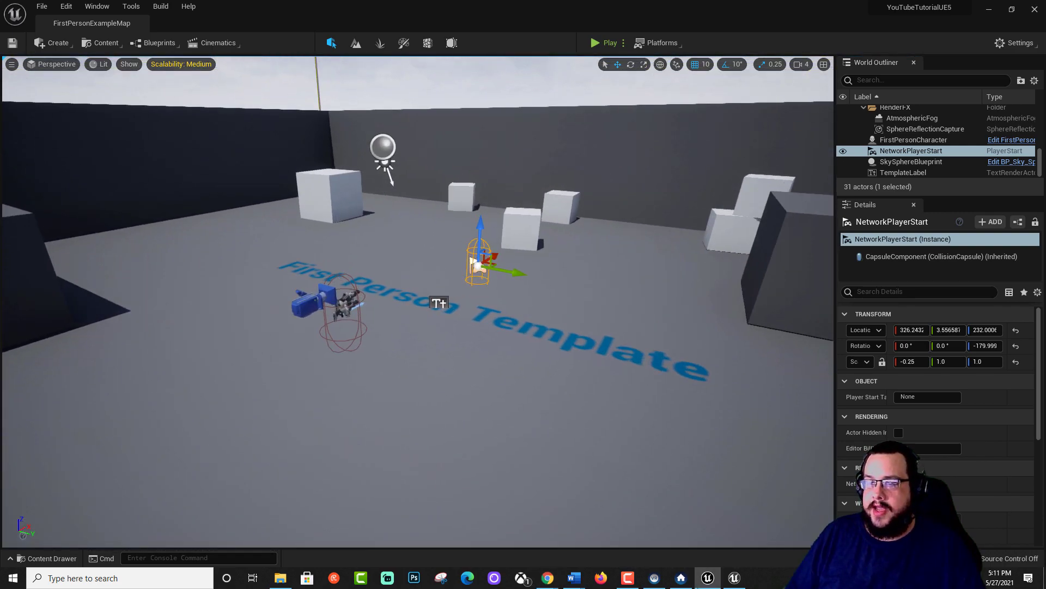
pyautogui.moveTo(523, 441); pyautogui.dragTo(496, 442, button='right')
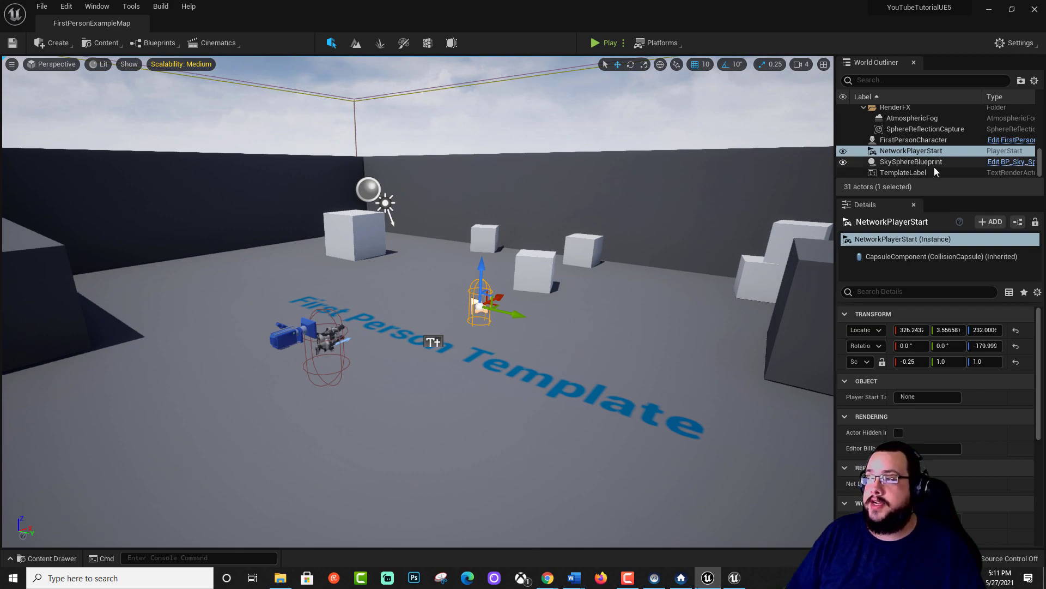
pyautogui.click(327, 343)
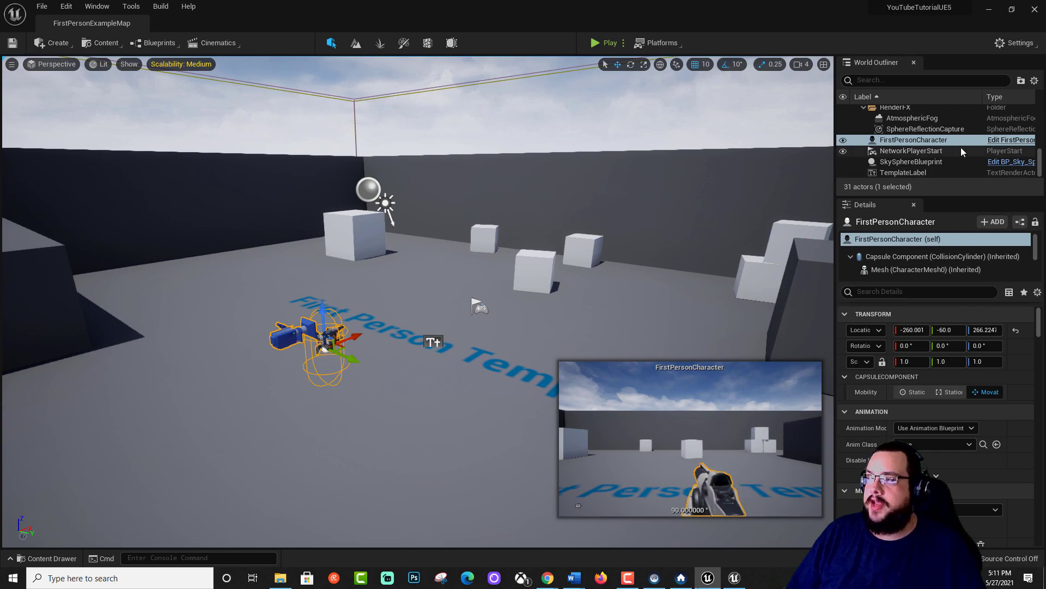
pyautogui.click(1015, 140)
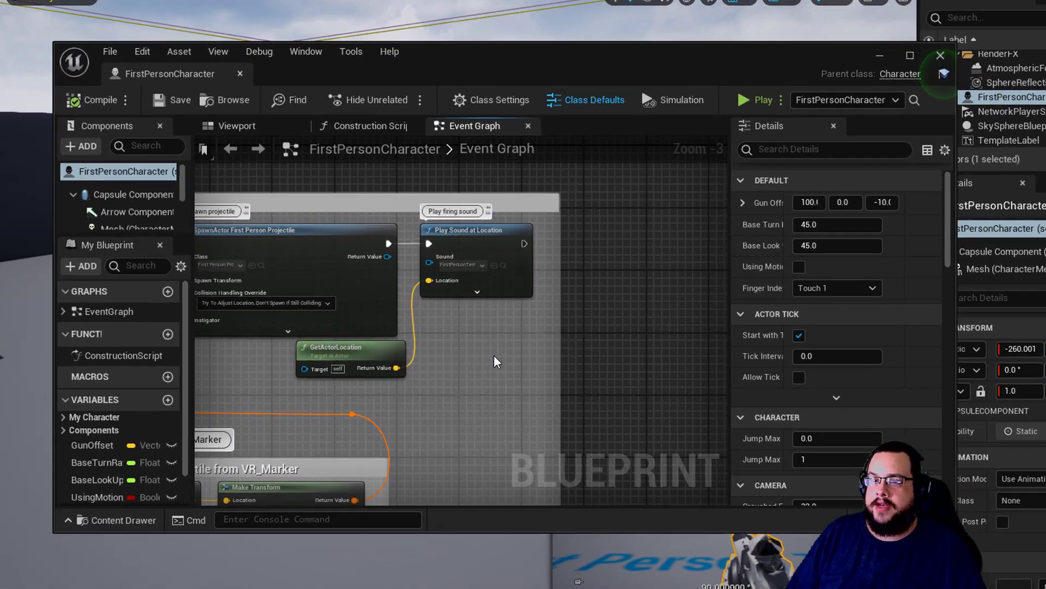
# Look over the character's event graph and locate the Spawn projectile node group.
pyautogui.scroll(-4, 515, 340)
pyautogui.moveTo(445, 279); pyautogui.dragTo(582, 353, button='right')
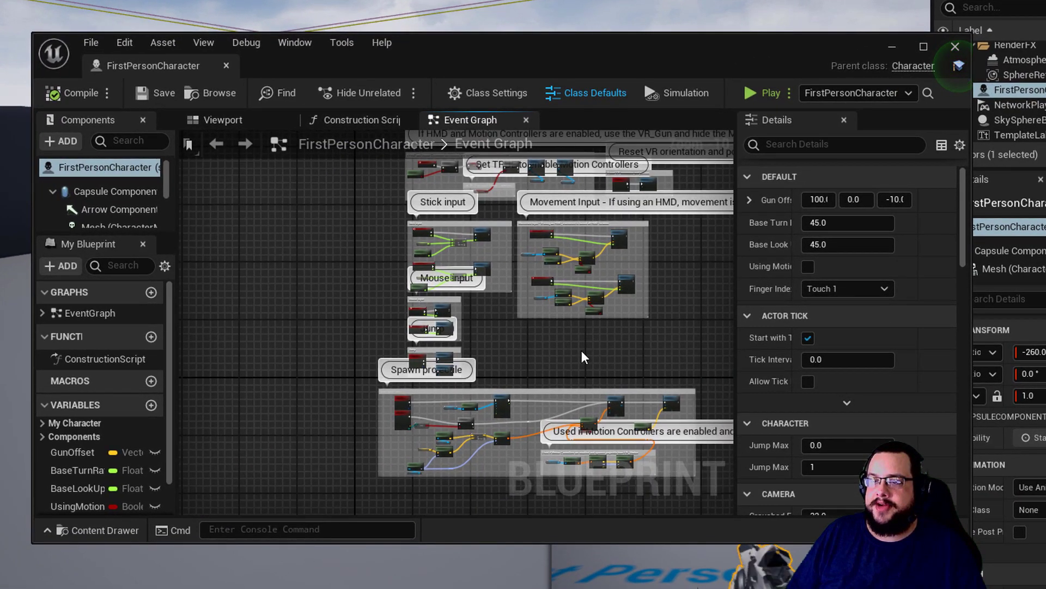
pyautogui.scroll(-1, 582, 353)
pyautogui.moveTo(711, 344); pyautogui.dragTo(570, 322, button='right')
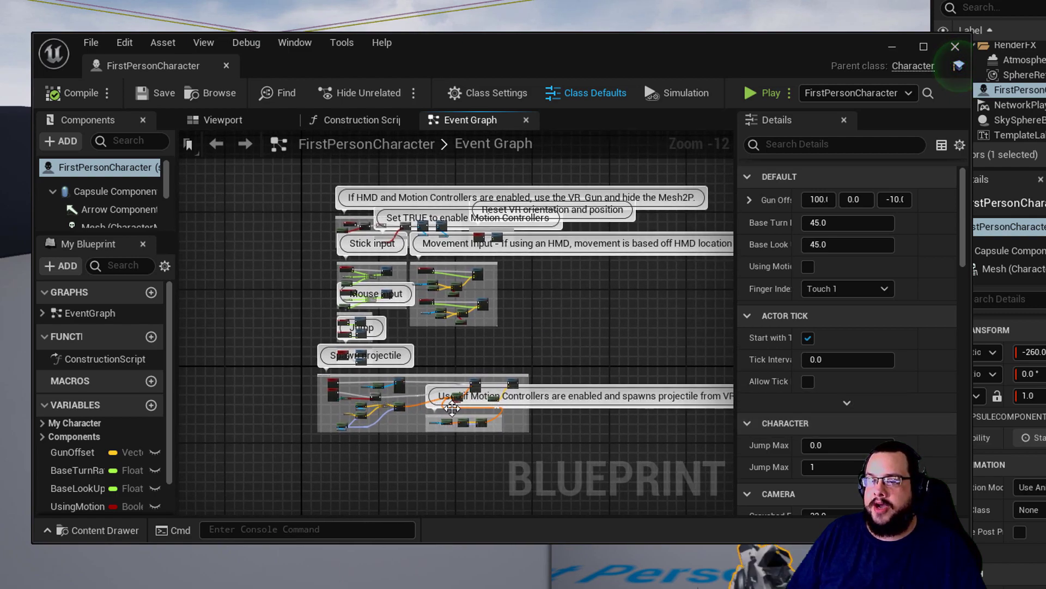
pyautogui.scroll(3, 434, 375)
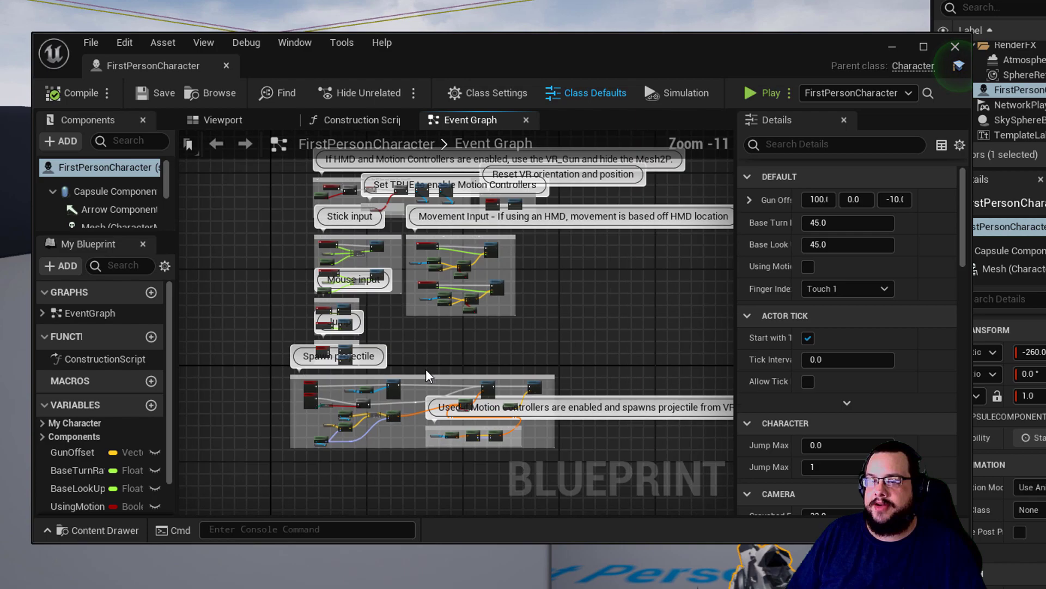
pyautogui.moveTo(487, 363); pyautogui.dragTo(519, 238, button='right')
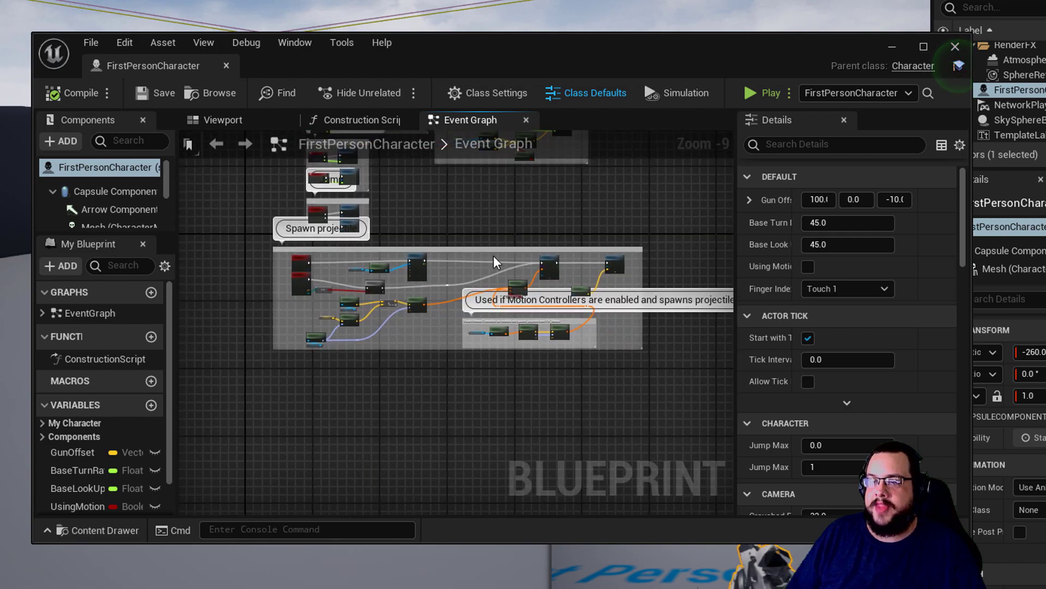
pyautogui.scroll(4, 436, 309)
pyautogui.moveTo(262, 316); pyautogui.dragTo(525, 353, button='right')
pyautogui.scroll(3, 495, 321)
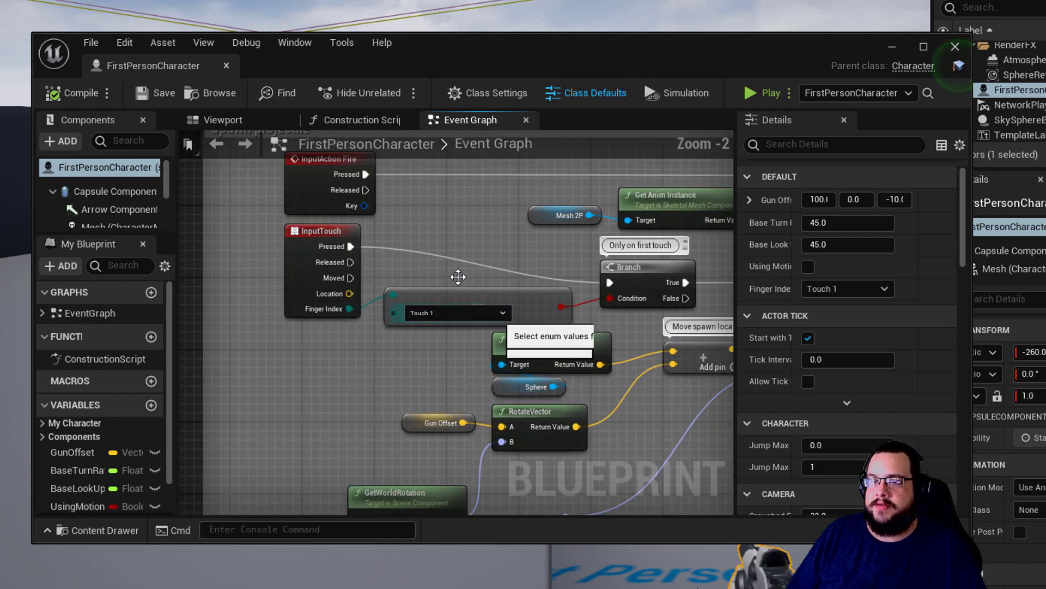
# Examine the firing logic from the InputAction Fire event through Montage Play and SpawnActor to Play Sound at Location.
pyautogui.moveTo(437, 218); pyautogui.dragTo(420, 299, button='right')
pyautogui.moveTo(512, 328); pyautogui.dragTo(315, 259, button='right')
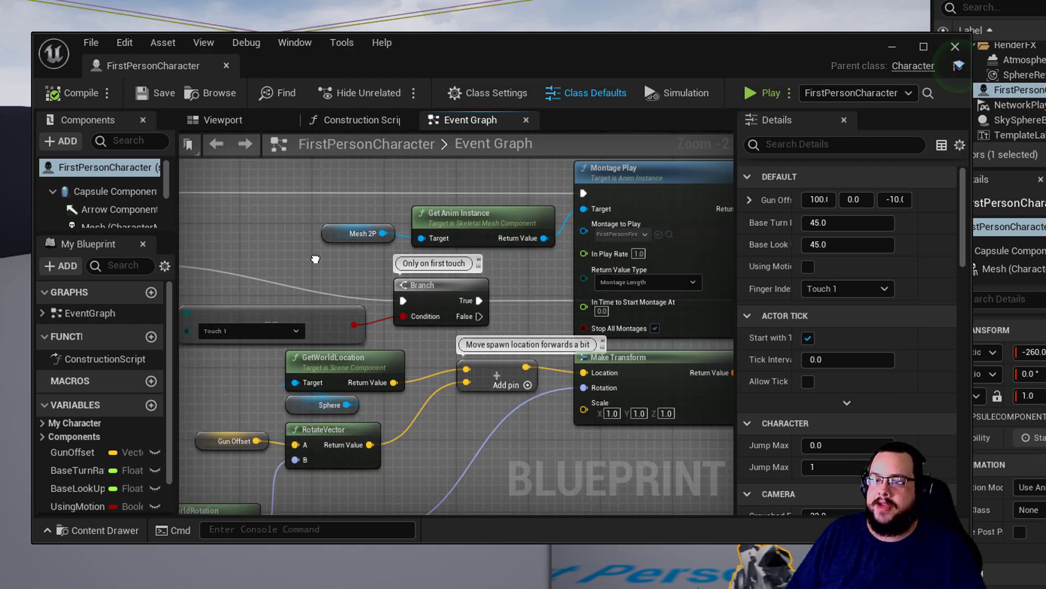
pyautogui.moveTo(709, 255); pyautogui.dragTo(567, 273, button='right')
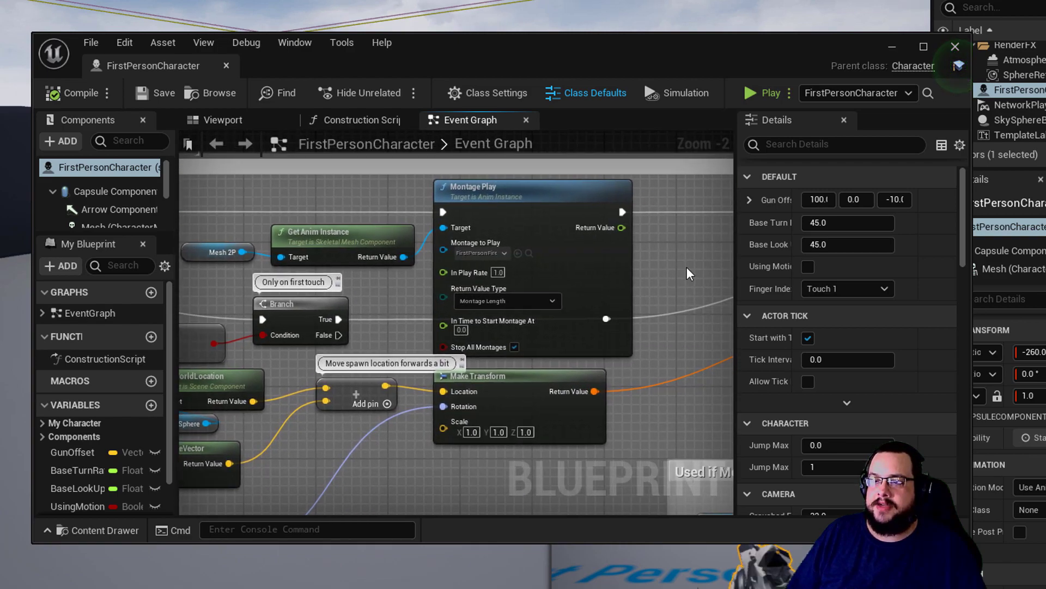
pyautogui.rightClick(687, 266)
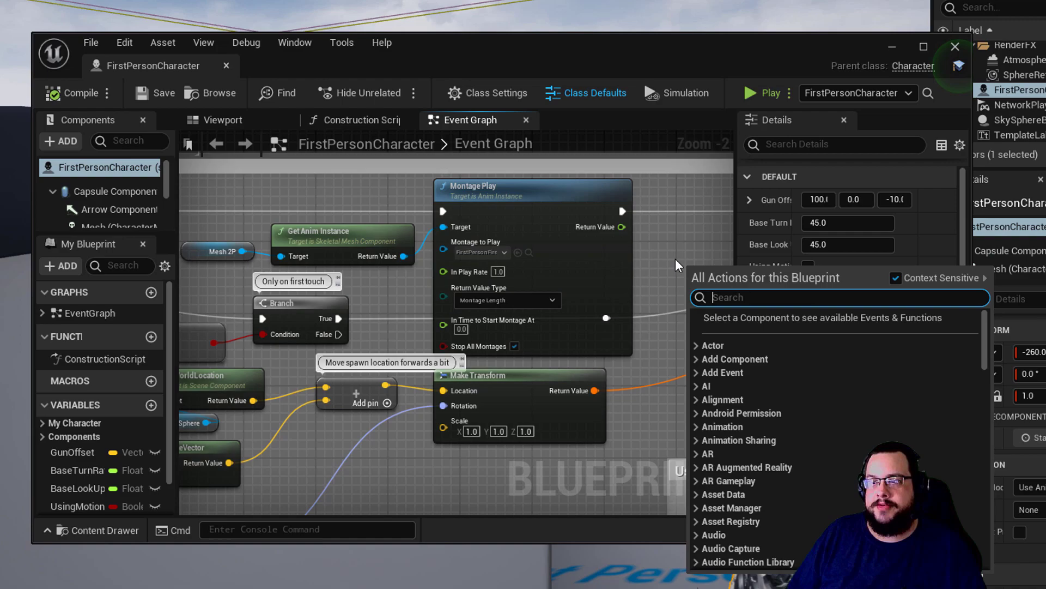
pyautogui.moveTo(687, 266); pyautogui.dragTo(351, 290, button='right')
pyautogui.moveTo(578, 288); pyautogui.dragTo(330, 257, button='right')
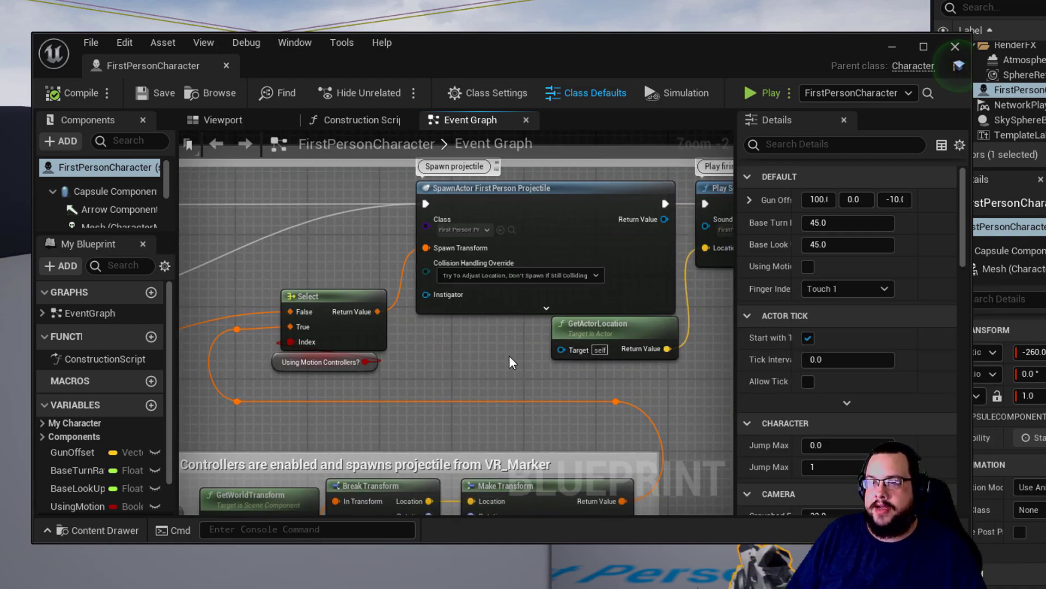
pyautogui.moveTo(512, 362)
pyautogui.mouseDown(button='right')
pyautogui.moveTo(442, 357)
pyautogui.moveTo(616, 329)
pyautogui.mouseUp(button='right')
pyautogui.moveTo(427, 327); pyautogui.dragTo(627, 360, button='right')
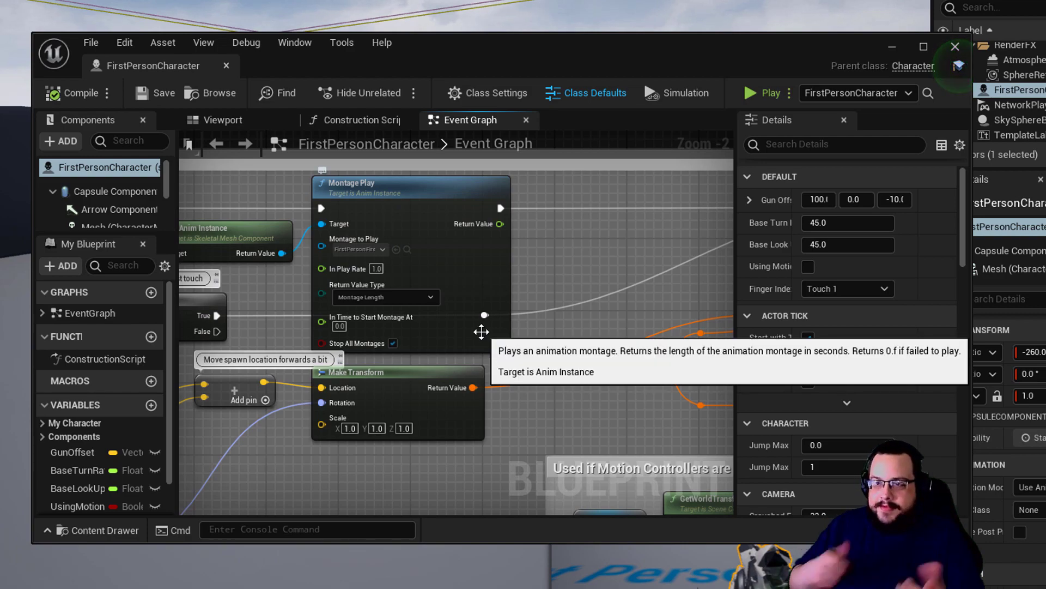
pyautogui.moveTo(609, 335); pyautogui.dragTo(371, 345, button='right')
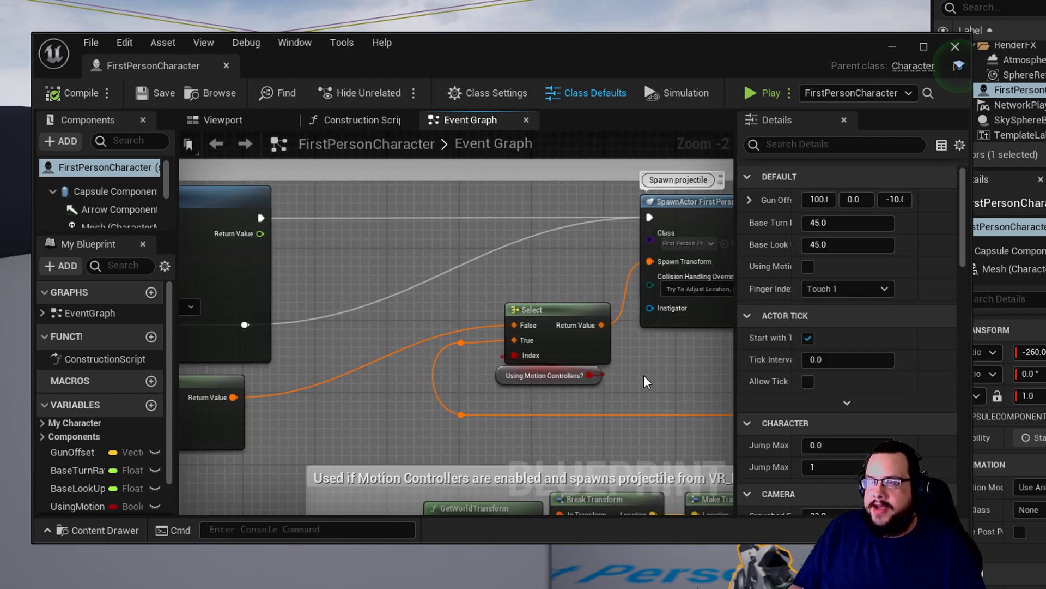
pyautogui.moveTo(645, 376); pyautogui.dragTo(440, 376, button='right')
pyautogui.moveTo(614, 414); pyautogui.dragTo(518, 404, button='right')
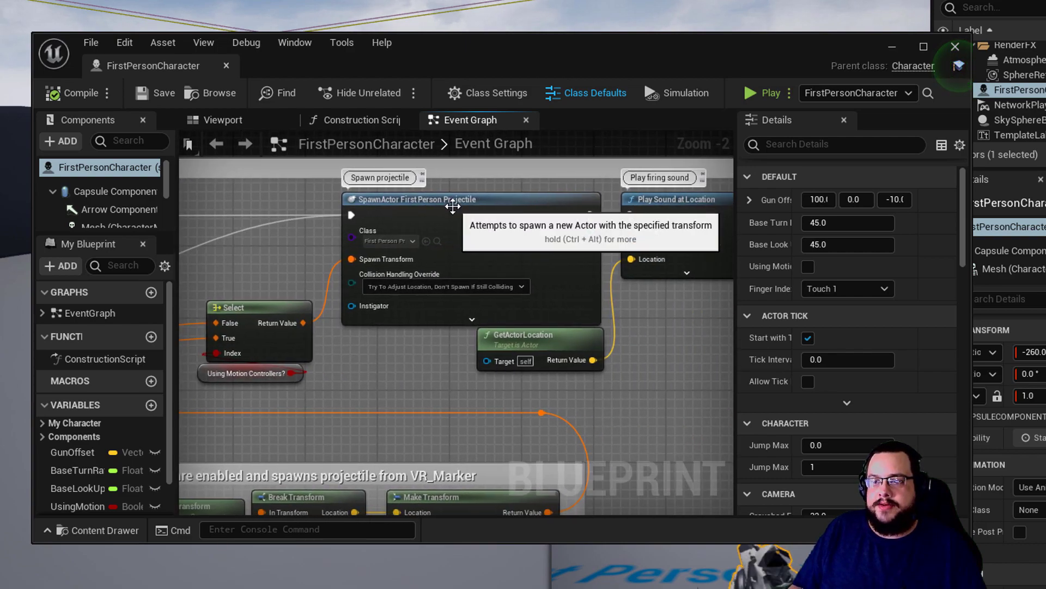
pyautogui.moveTo(729, 342); pyautogui.dragTo(523, 330, button='right')
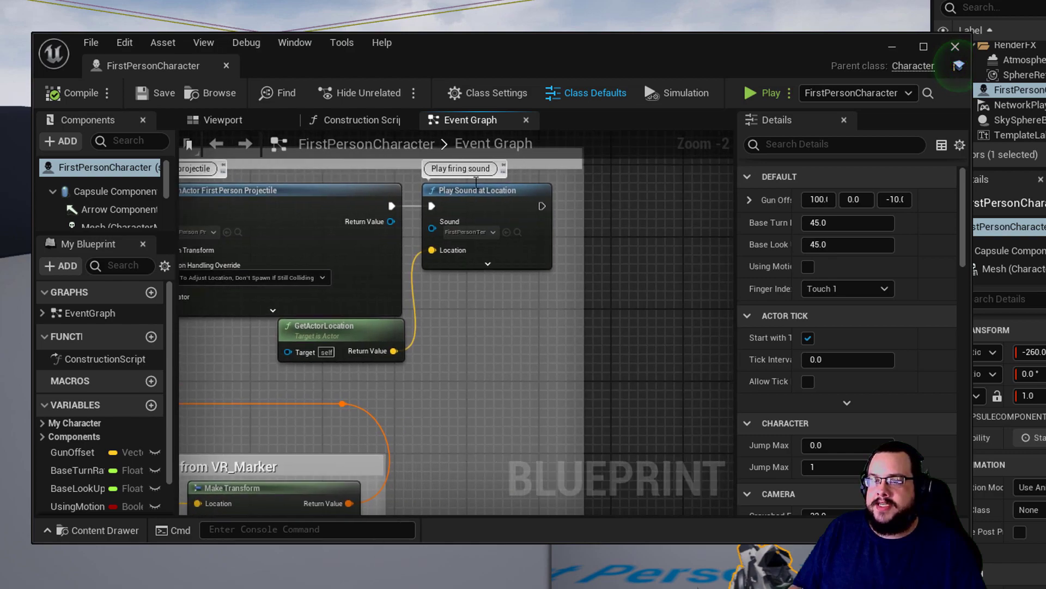
# Break the execution link into the Play Sound at Location node, compile the blueprint and close it.
pyautogui.moveTo(458, 192); pyautogui.dragTo(519, 194)
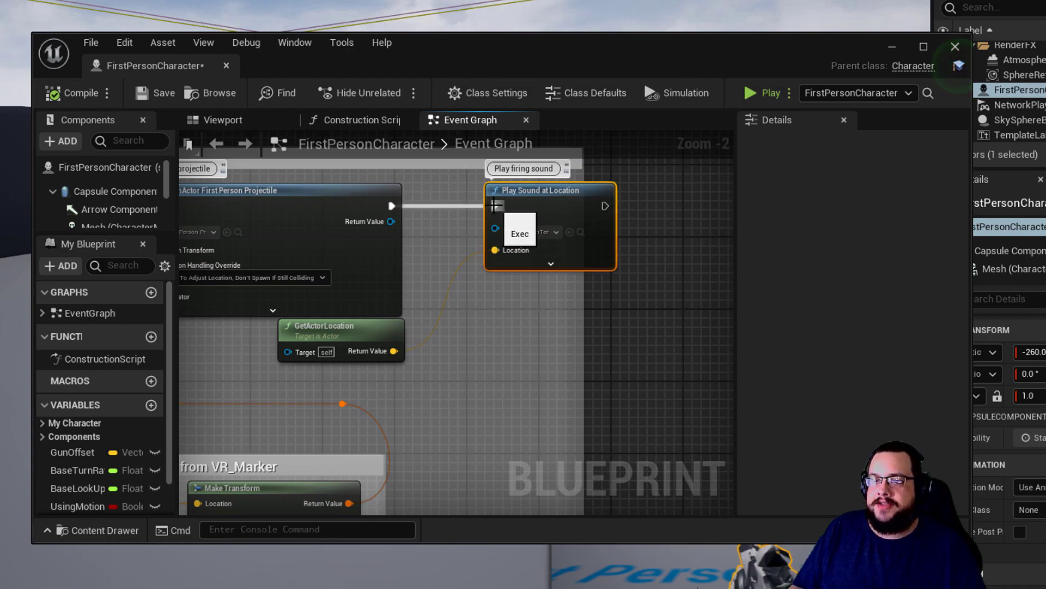
pyautogui.rightClick(495, 210)
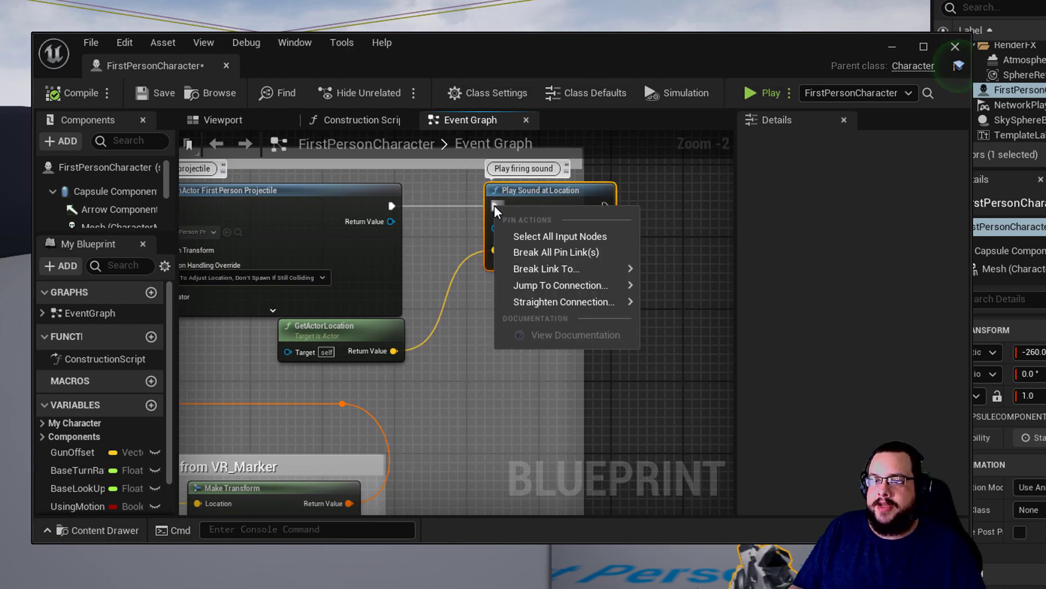
pyautogui.click(551, 252)
pyautogui.moveTo(552, 213); pyautogui.dragTo(529, 212)
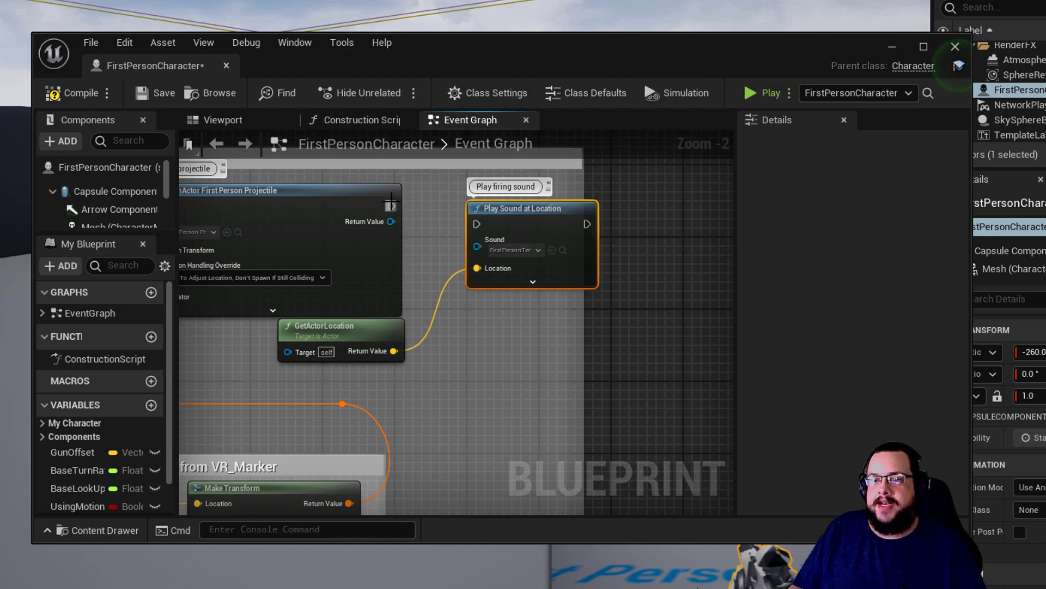
pyautogui.moveTo(391, 206)
pyautogui.mouseDown()
pyautogui.moveTo(365, 139)
pyautogui.moveTo(461, 230)
pyautogui.moveTo(478, 226)
pyautogui.moveTo(432, 227)
pyautogui.moveTo(387, 206)
pyautogui.mouseUp()
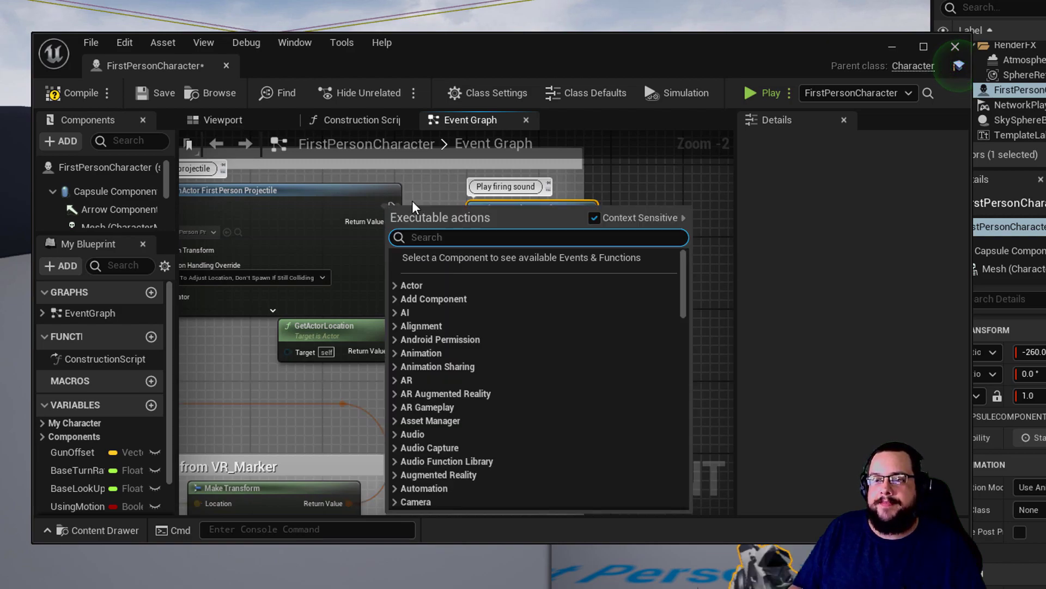
pyautogui.rightClick(423, 183)
pyautogui.click(80, 94)
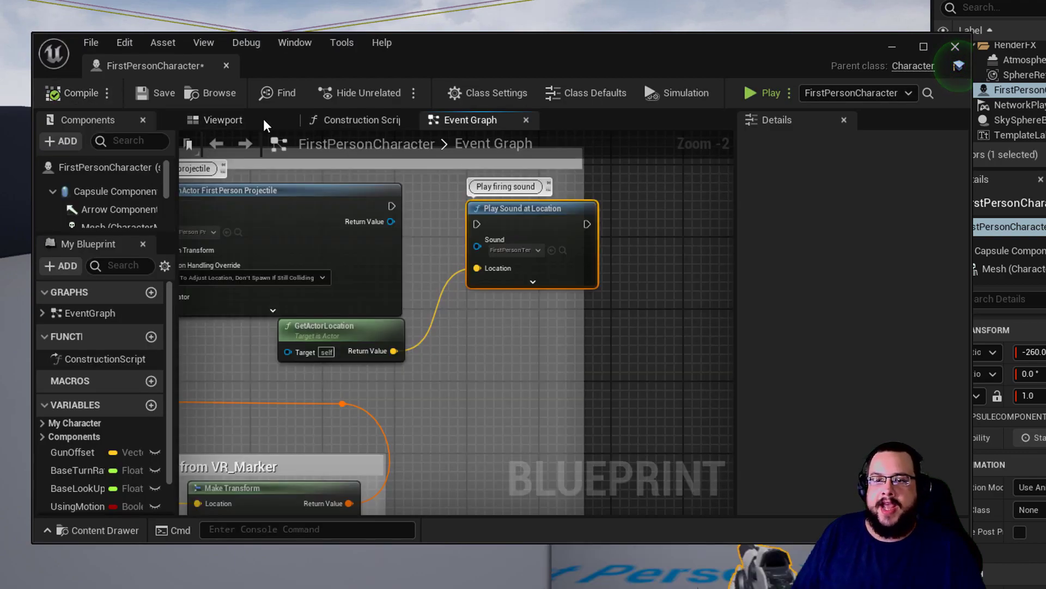
pyautogui.click(953, 48)
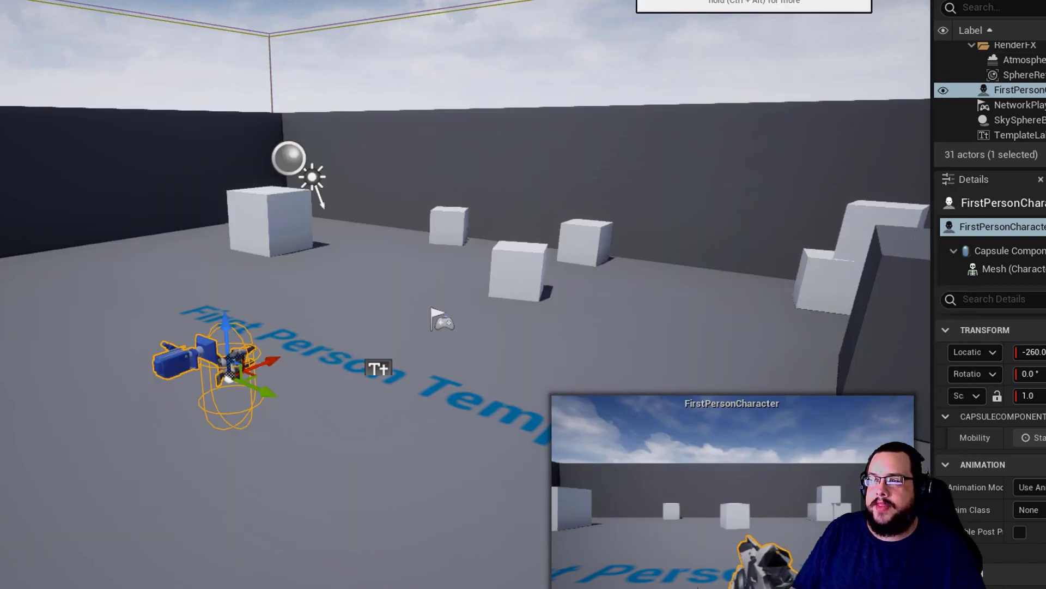
# Play-test the level by walking around and firing the gun repeatedly, ending the session when done.
pyautogui.hotkey('alt', 'p')
pyautogui.click(569, 309)
pyautogui.click(363, 334)
pyautogui.click(363, 334)
pyautogui.click(363, 334)
pyautogui.click(363, 334)
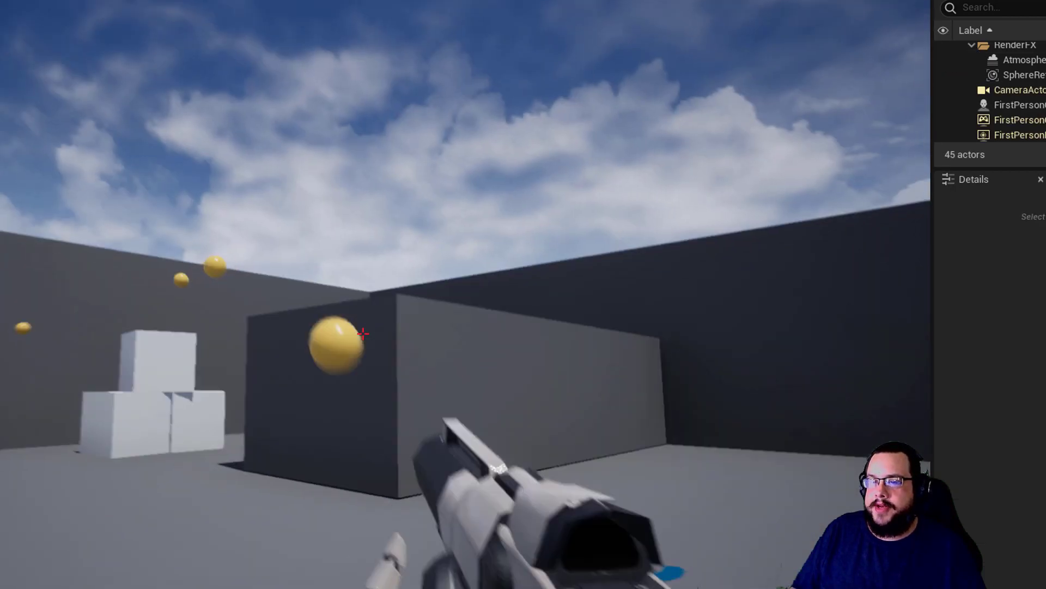
pyautogui.press('w')
pyautogui.click(363, 334)
pyautogui.click(363, 334)
pyautogui.click(363, 333)
pyautogui.click(363, 333)
pyautogui.click(363, 333)
pyautogui.click(363, 334)
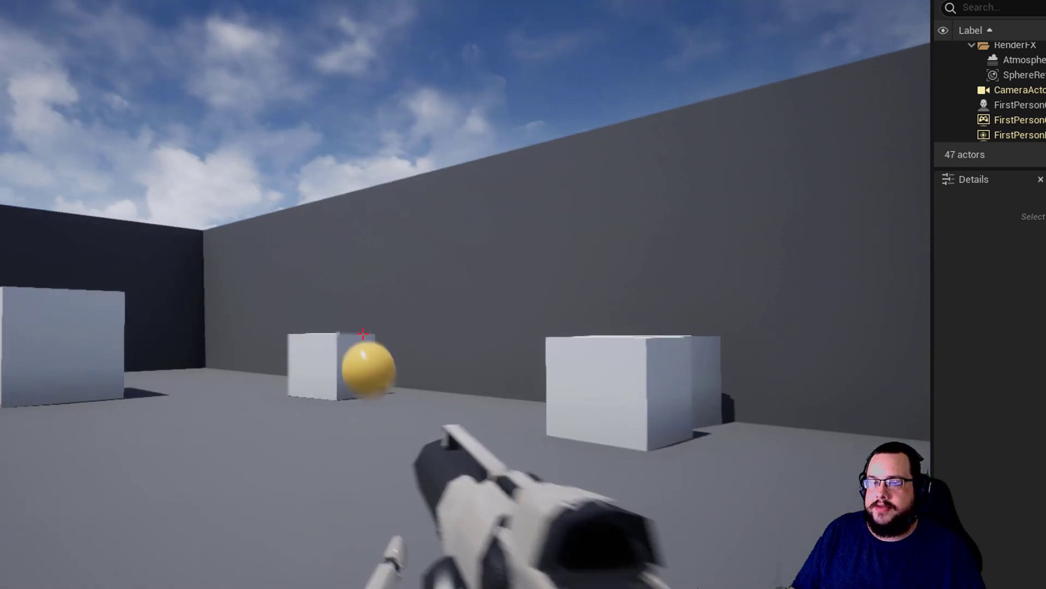
pyautogui.press('Escape')
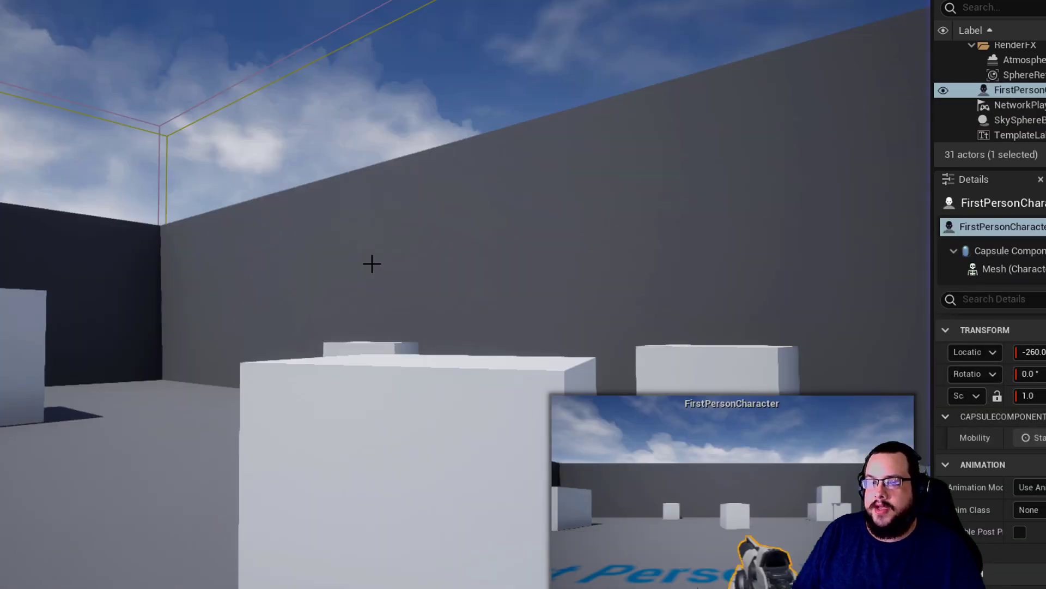
# Set the overall engine scalability quality to the High preset.
pyautogui.moveTo(437, 357); pyautogui.dragTo(381, 365, button='right')
pyautogui.press('s')
pyautogui.press('d')
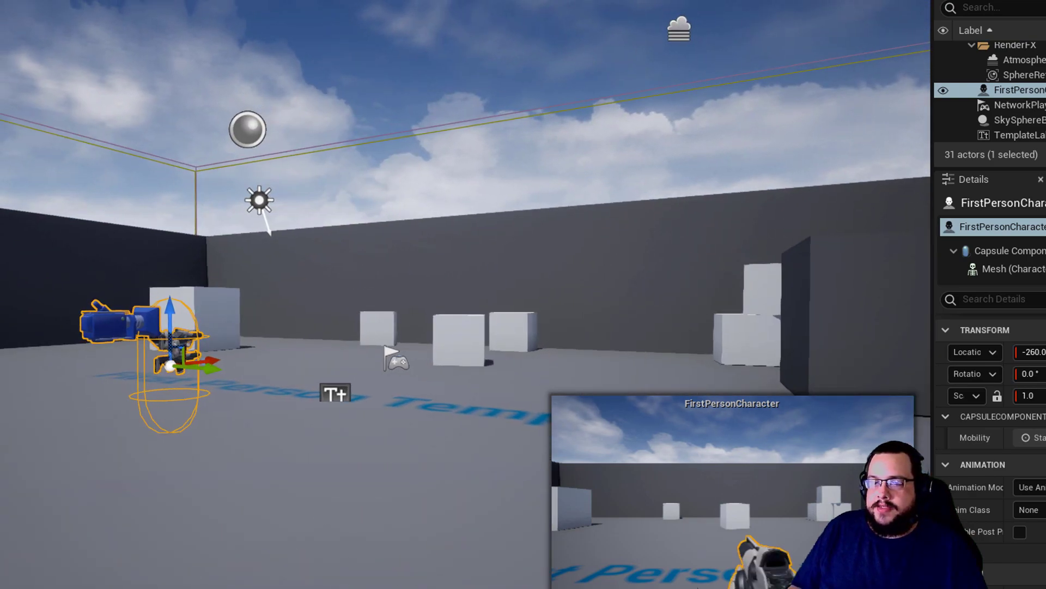
pyautogui.click(645, 222)
pyautogui.click(79, 1)
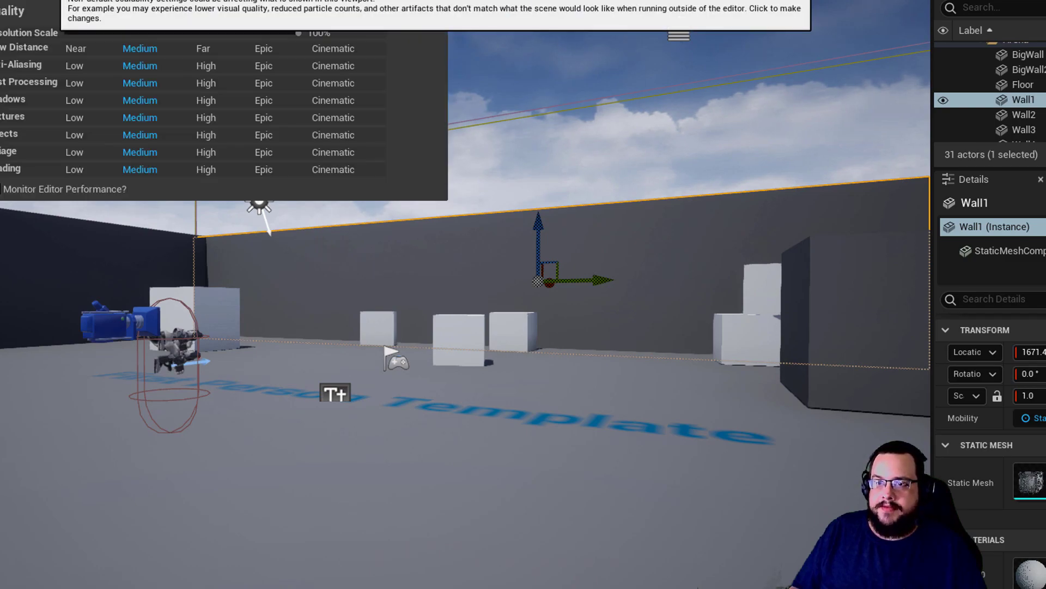
pyautogui.click(234, 13)
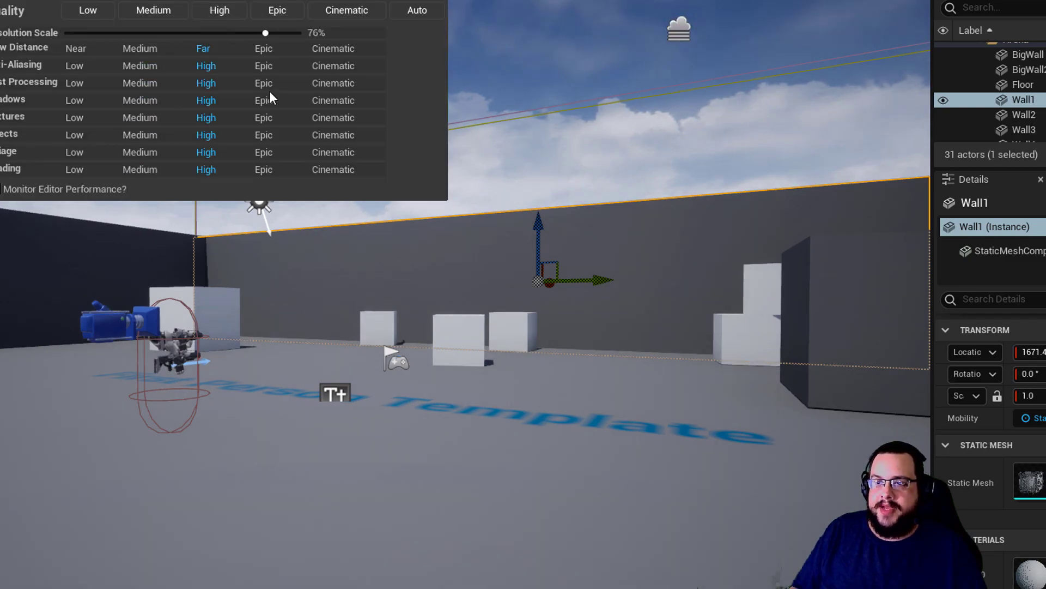
pyautogui.click(187, 332)
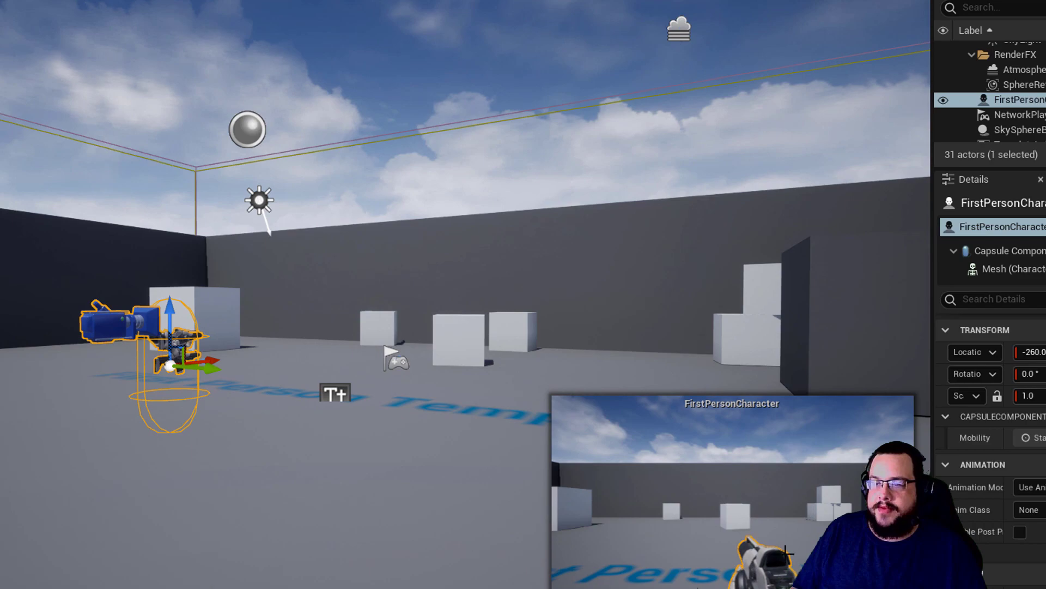
# Set the overall engine scalability quality to the Cinematic preset.
pyautogui.click(42, 1)
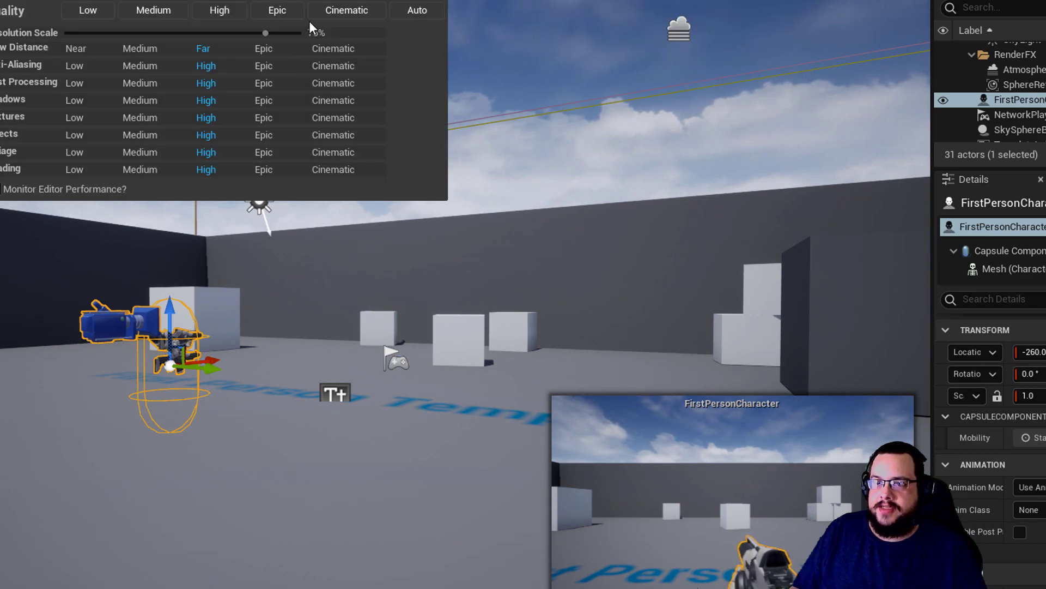
pyautogui.click(338, 12)
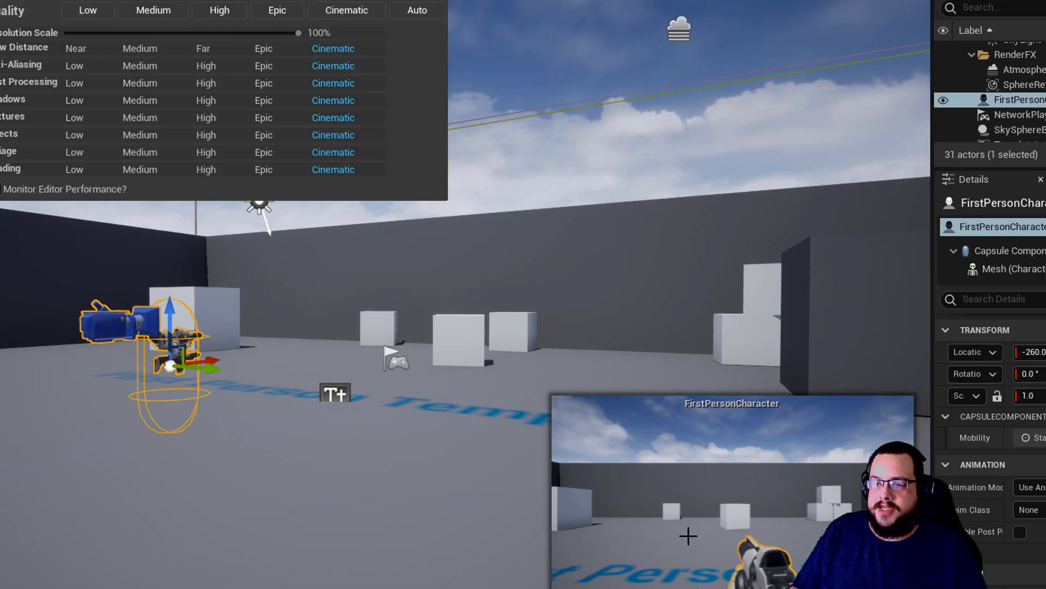
pyautogui.click(440, 463)
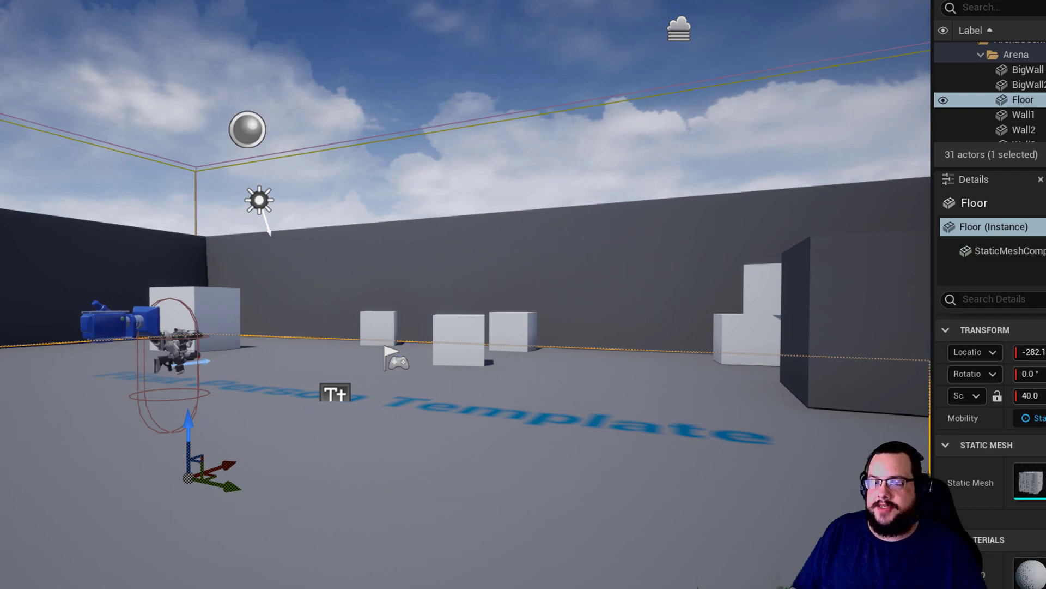
# Create a new folder named Materials directly inside the project's Content folder.
pyautogui.moveTo(466, 294); pyautogui.dragTo(426, 339, button='right')
pyautogui.press('s')
pyautogui.moveTo(629, 485); pyautogui.dragTo(514, 441, button='right')
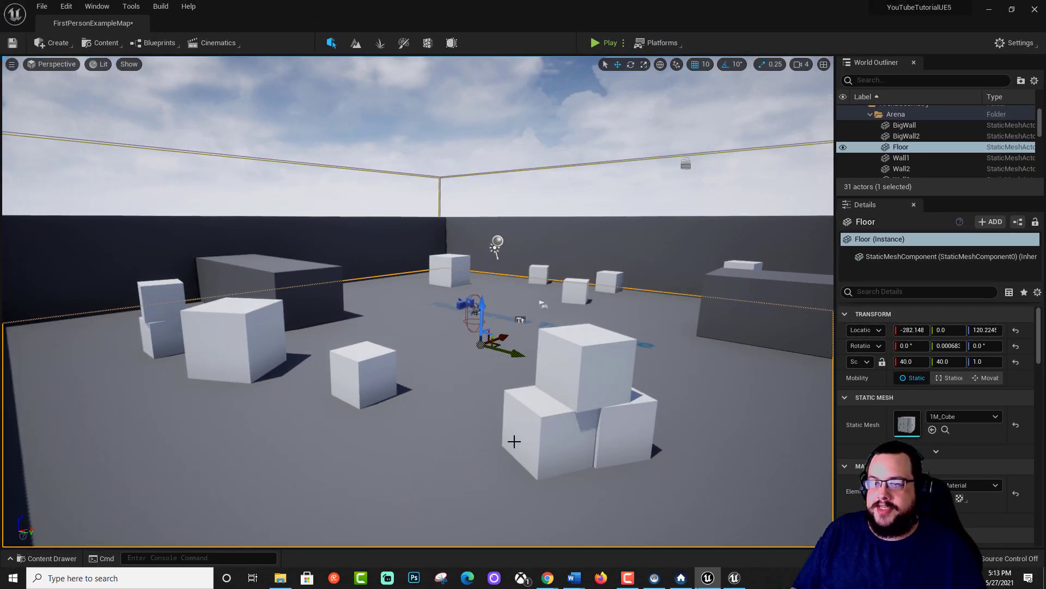
pyautogui.click(78, 559)
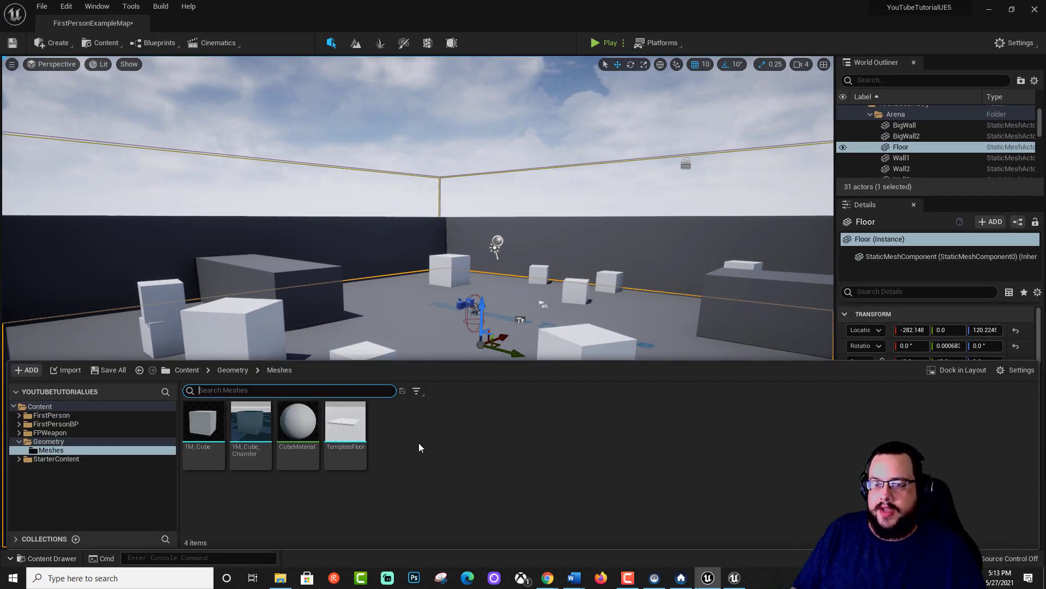
pyautogui.click(186, 370)
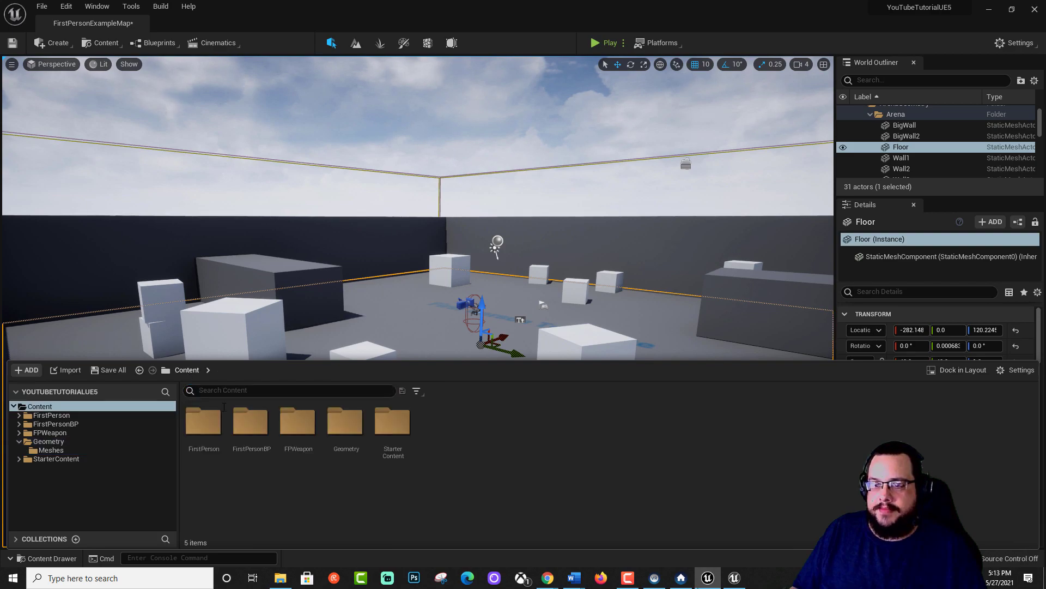
pyautogui.rightClick(483, 443)
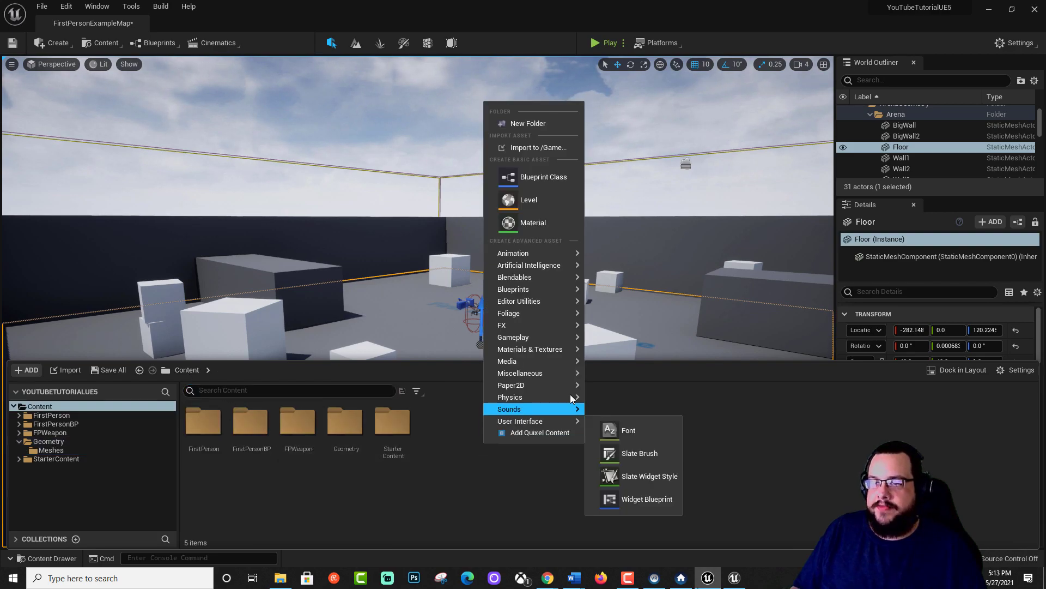
pyautogui.click(524, 125)
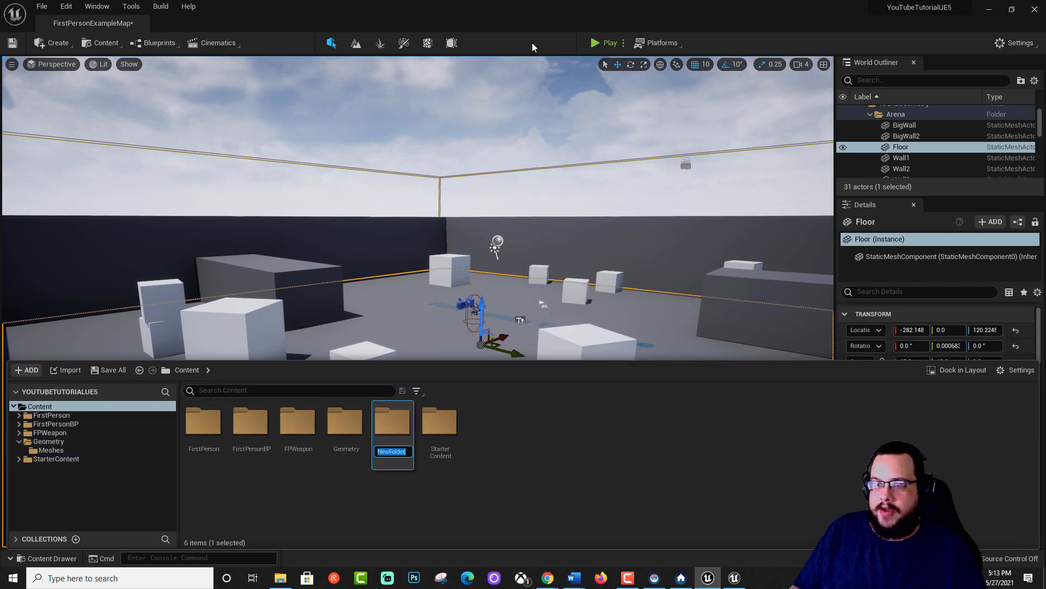
pyautogui.write('Materials')
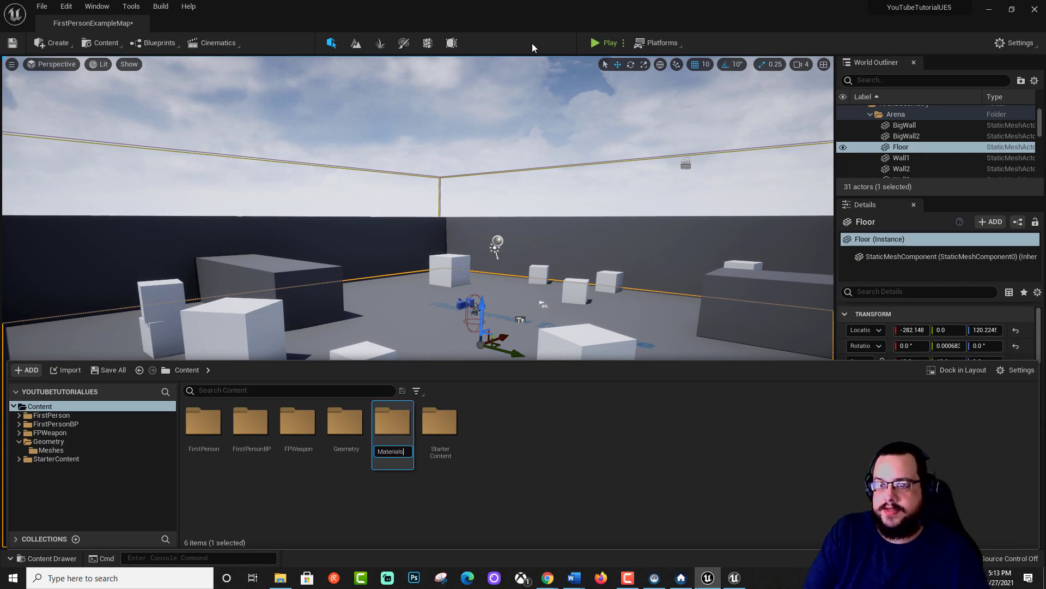
pyautogui.press('Return')
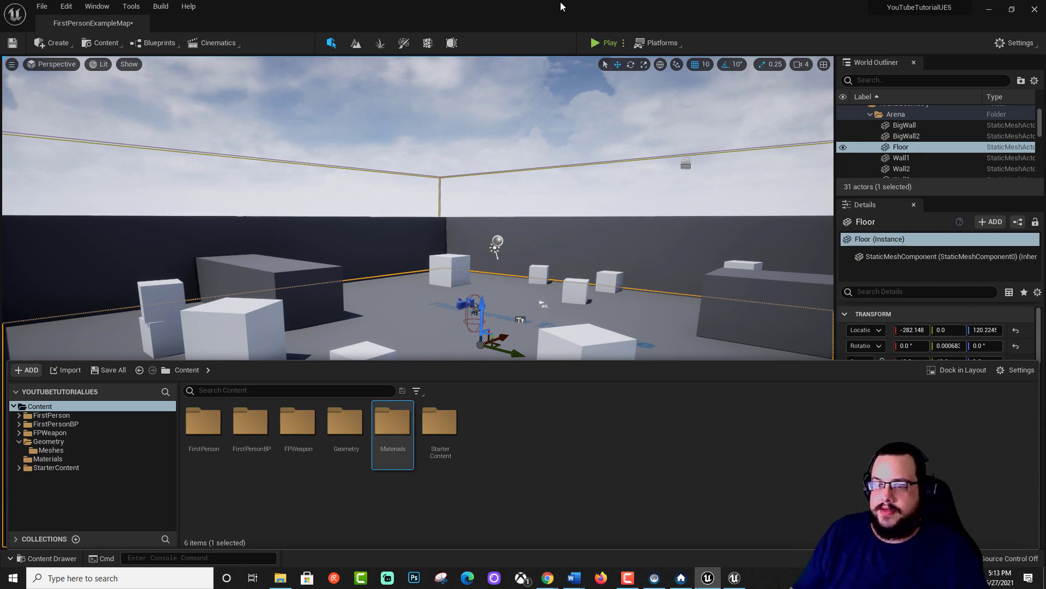
# Create a new material named MatRed inside the Materials folder.
pyautogui.doubleClick(406, 422)
pyautogui.rightClick(406, 423)
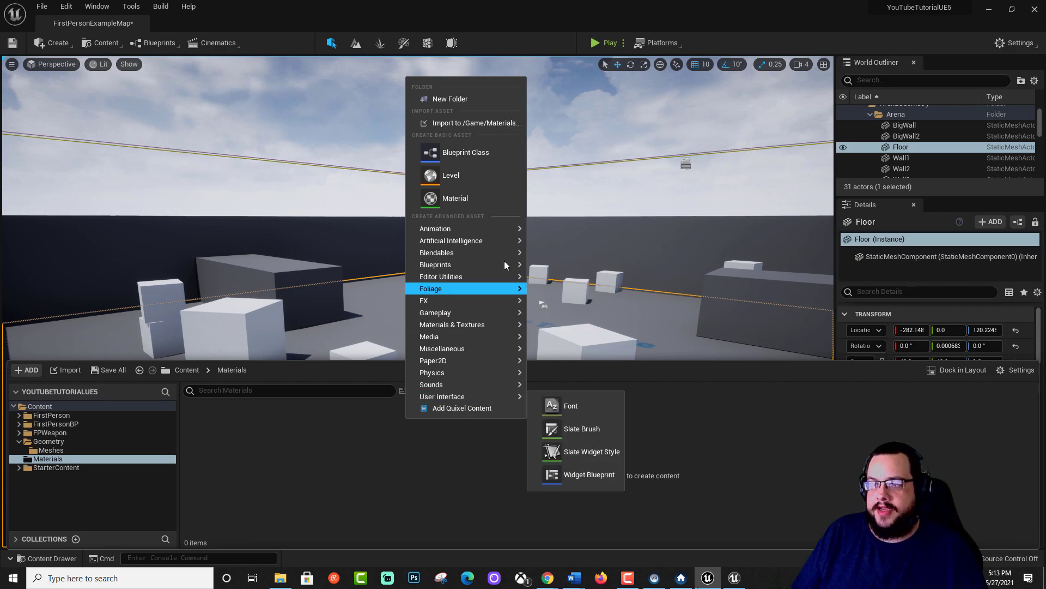
pyautogui.click(476, 198)
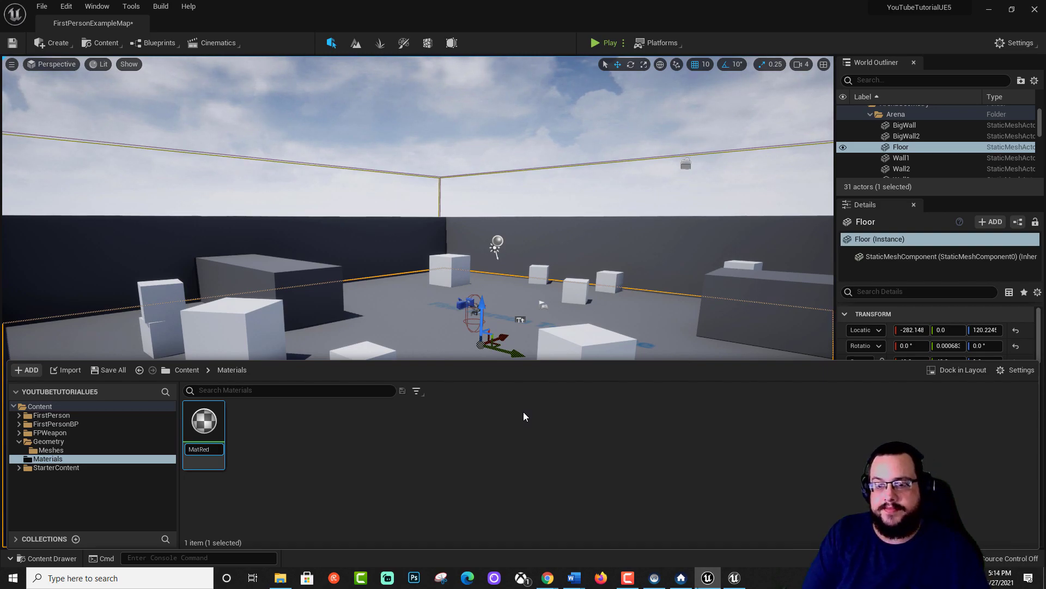
pyautogui.press('Return')
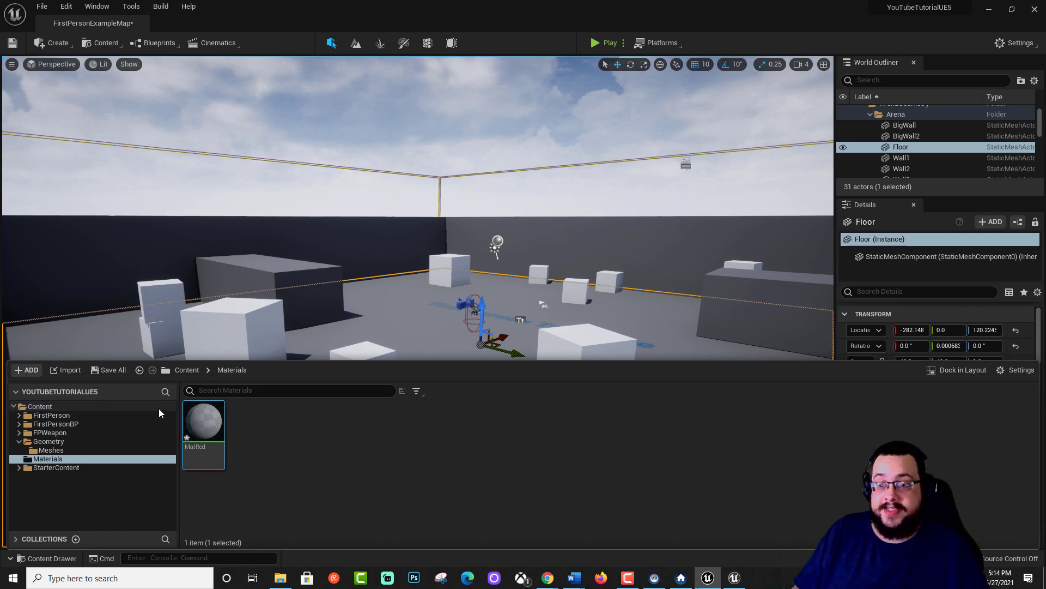
# Open MatRed in a maximized material editor and examine the inputs of its result node.
pyautogui.moveTo(205, 416)
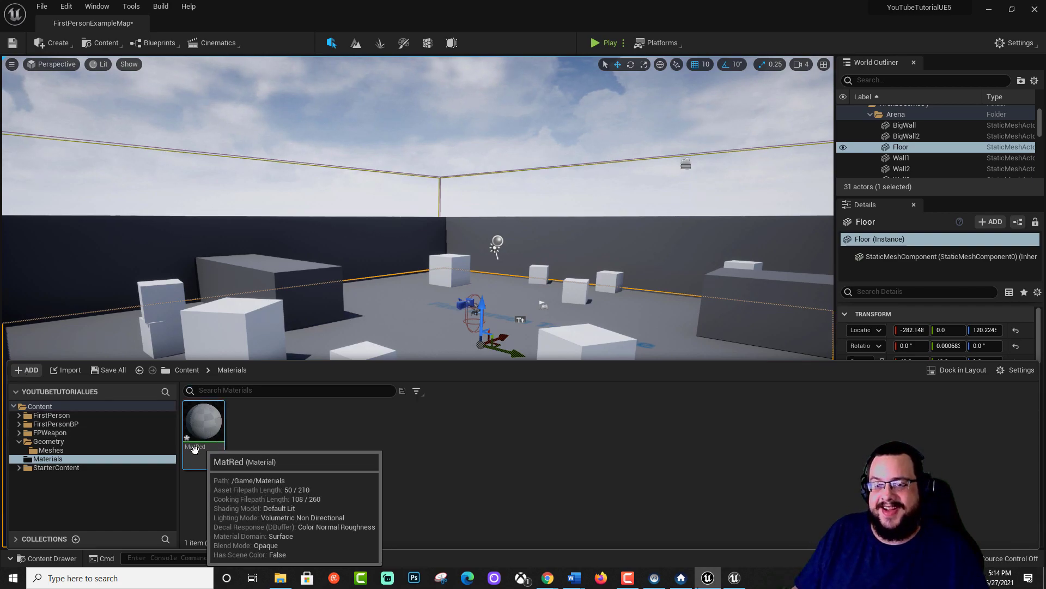
pyautogui.doubleClick(197, 434)
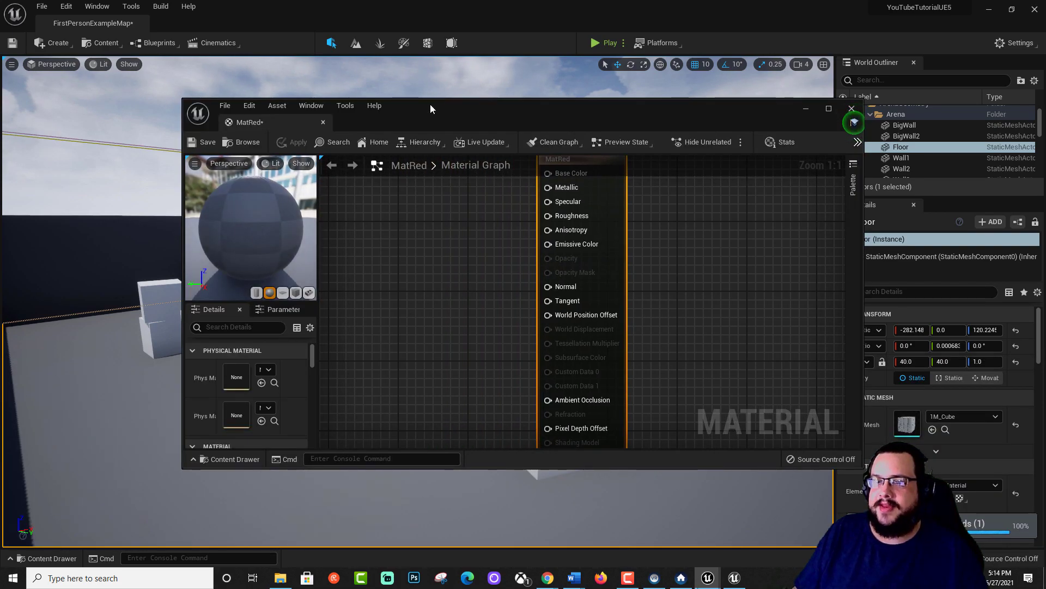
pyautogui.doubleClick(431, 104)
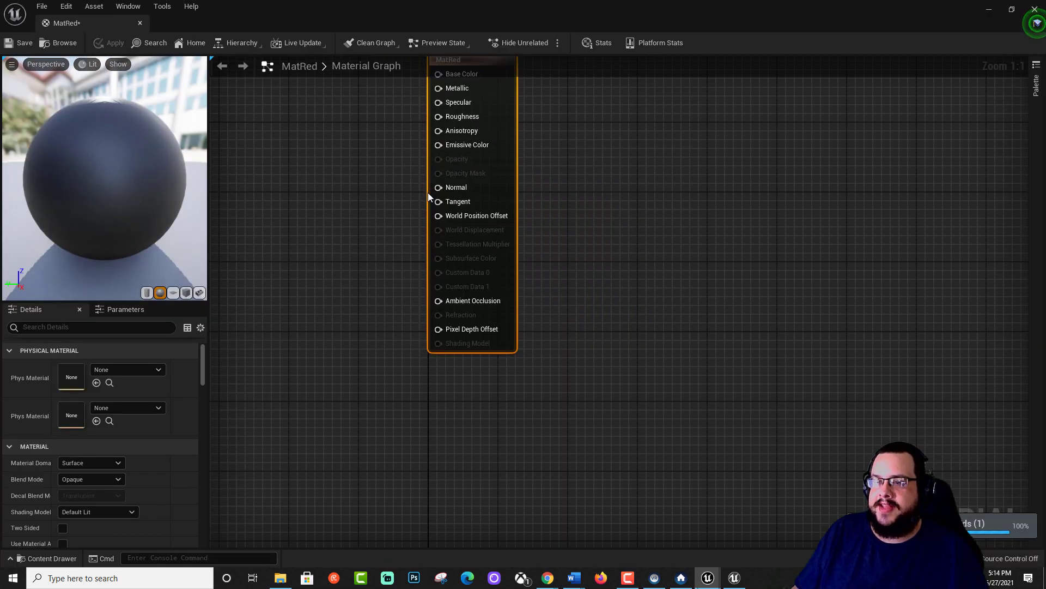
pyautogui.moveTo(377, 173); pyautogui.dragTo(561, 277, button='right')
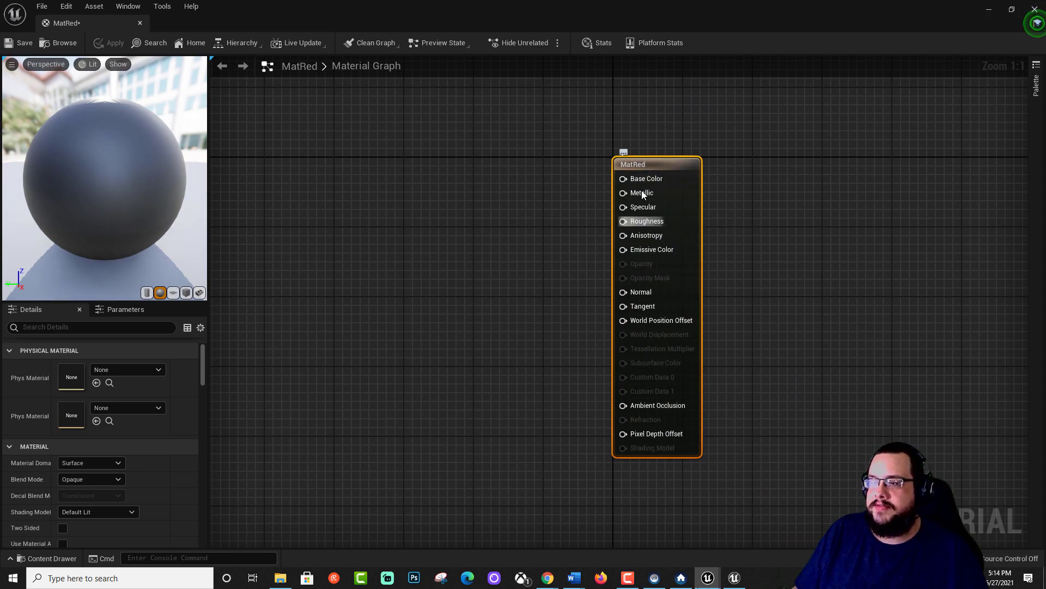
pyautogui.moveTo(643, 178)
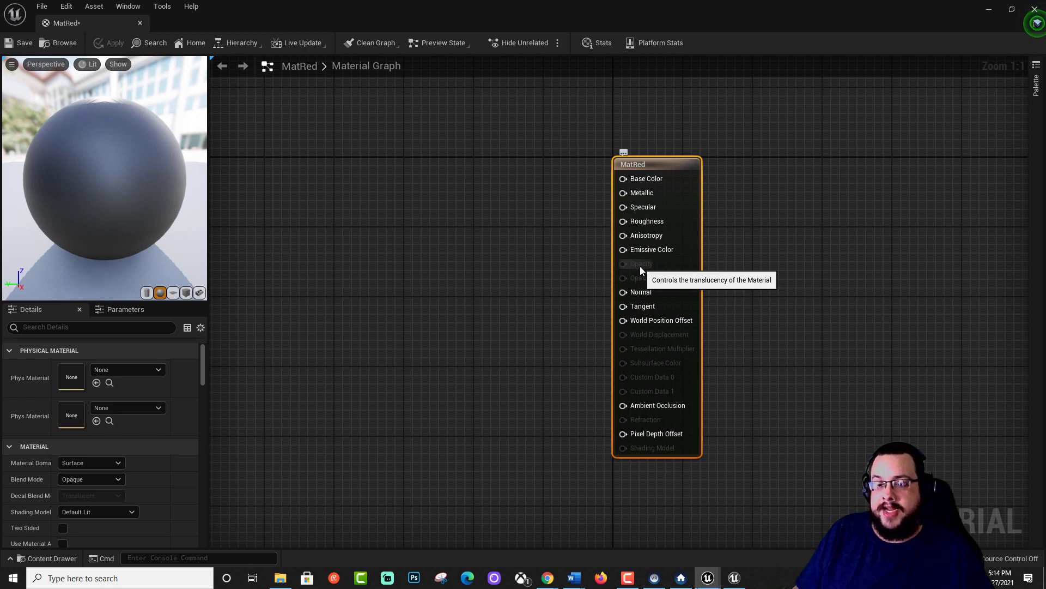
# Try the Deferred Decal material domain on MatRed and restore the domain to Surface.
pyautogui.click(106, 464)
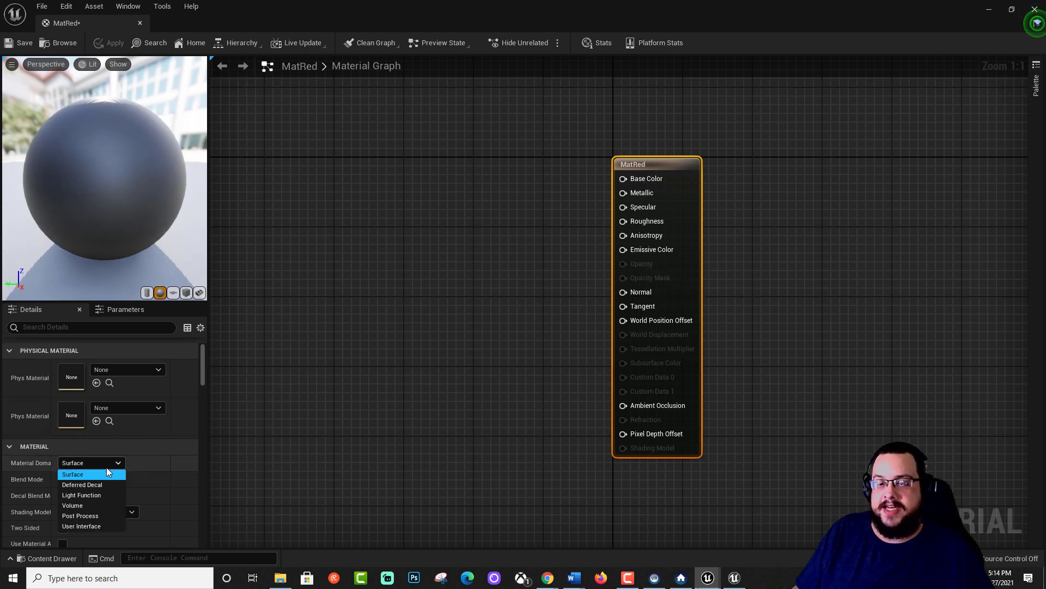
pyautogui.click(109, 487)
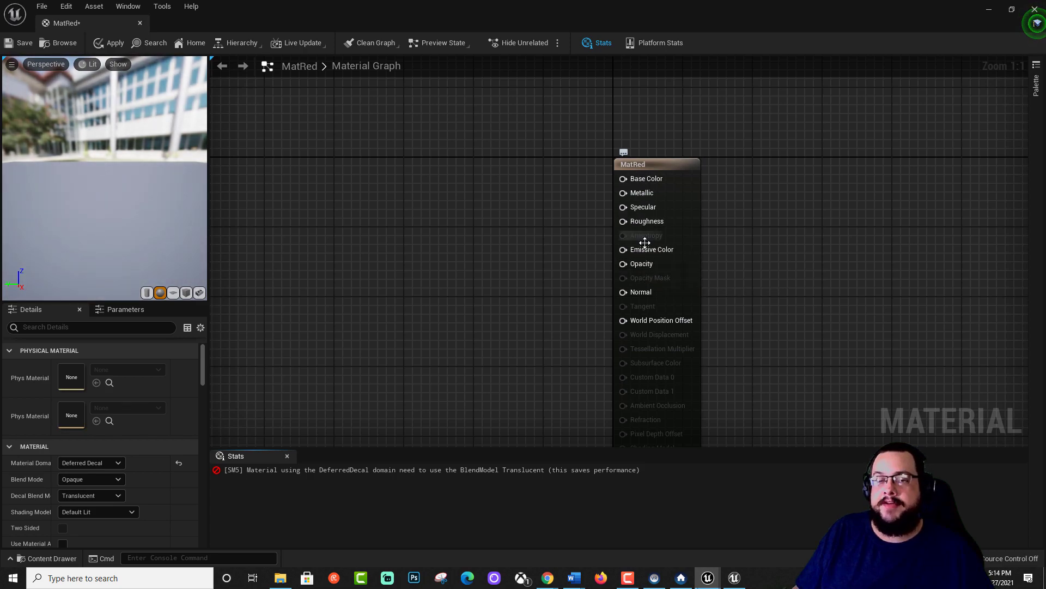
pyautogui.click(109, 463)
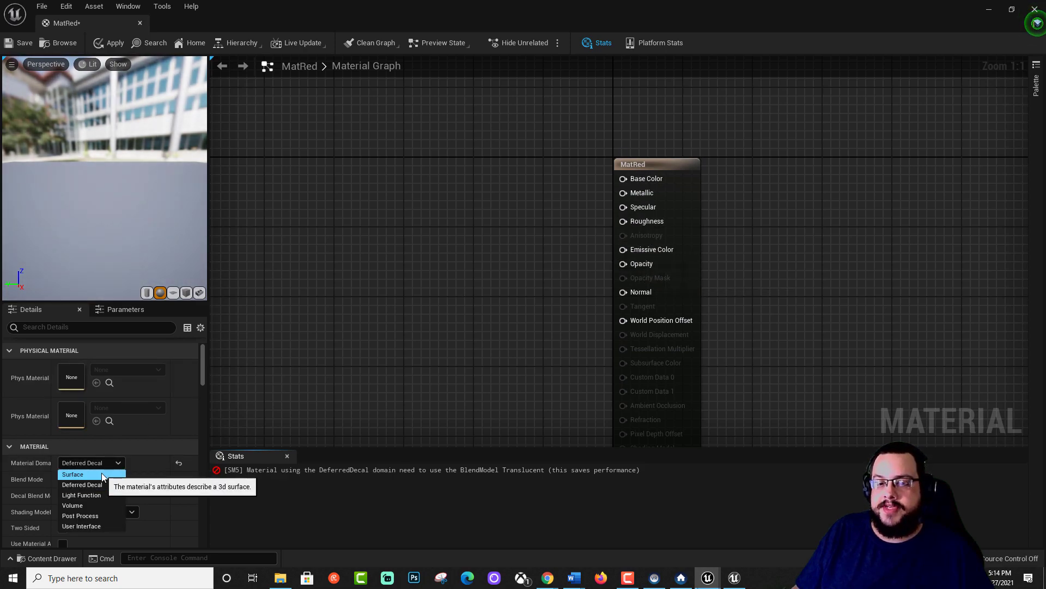
pyautogui.click(115, 472)
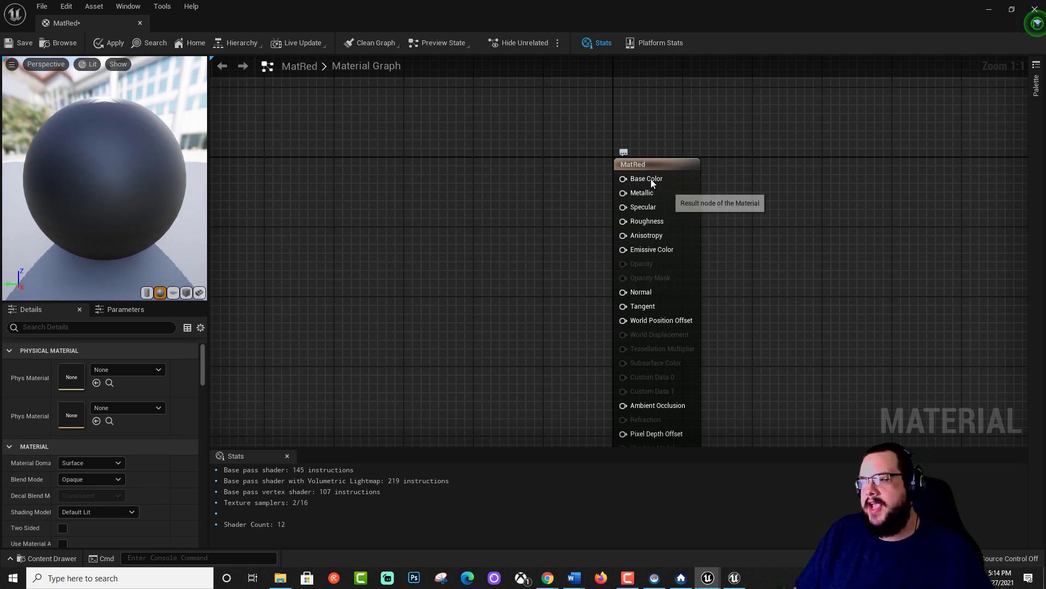
# Add a VectorParameter node connected to MatRed's Base Color input and place it beside the result node.
pyautogui.moveTo(665, 164); pyautogui.dragTo(459, 169)
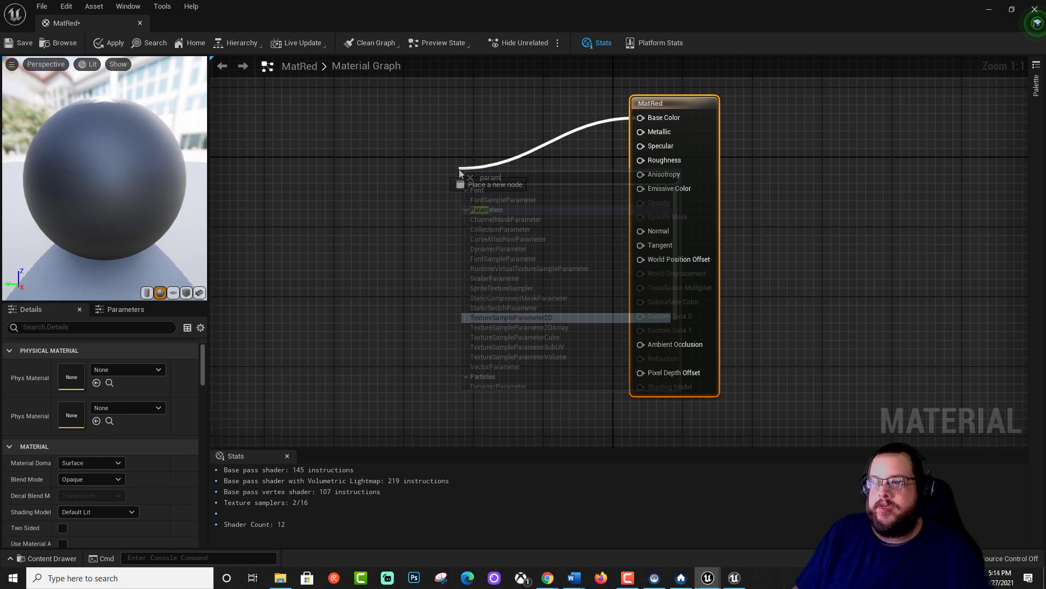
pyautogui.write('vector3')
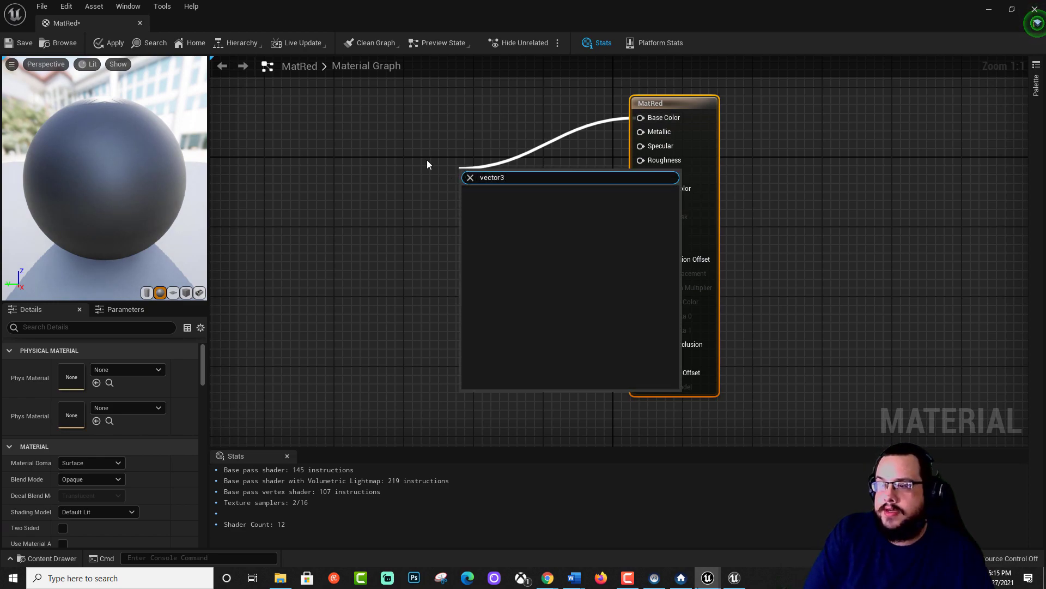
pyautogui.press('BackSpace')
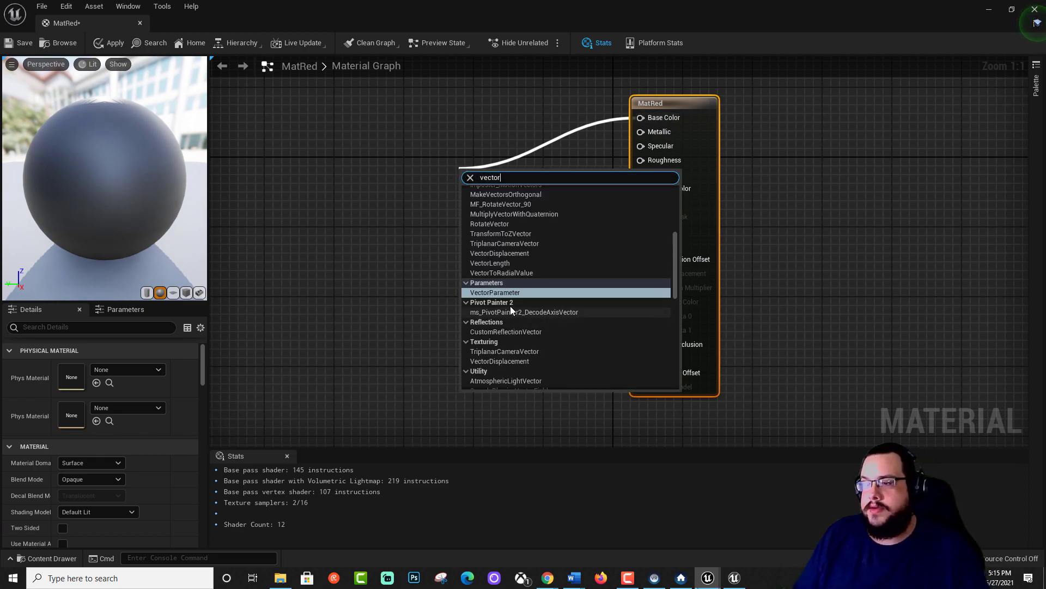
pyautogui.click(496, 293)
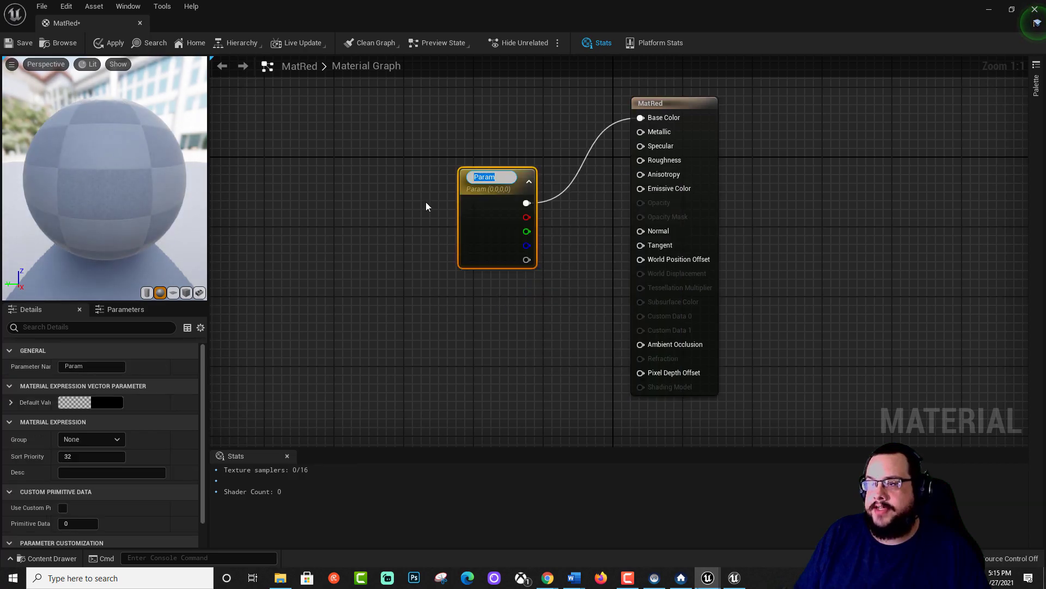
pyautogui.moveTo(522, 173); pyautogui.dragTo(468, 86)
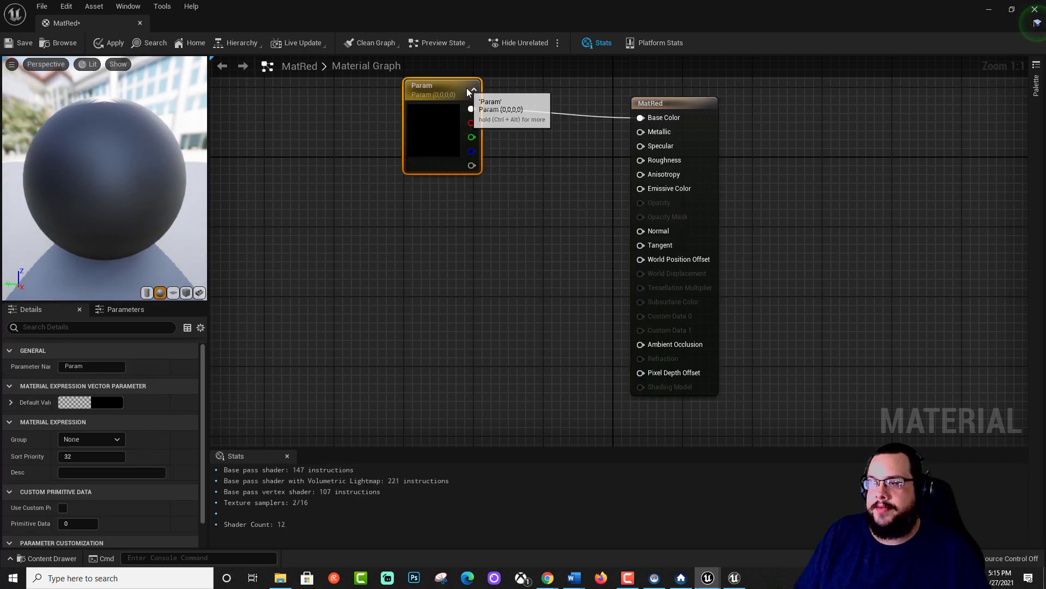
# Set the vector parameter's color to pure red (R 1.0, G 0.0, B 0.0) and reposition its node.
pyautogui.doubleClick(416, 83)
pyautogui.moveTo(557, 150); pyautogui.dragTo(594, 90)
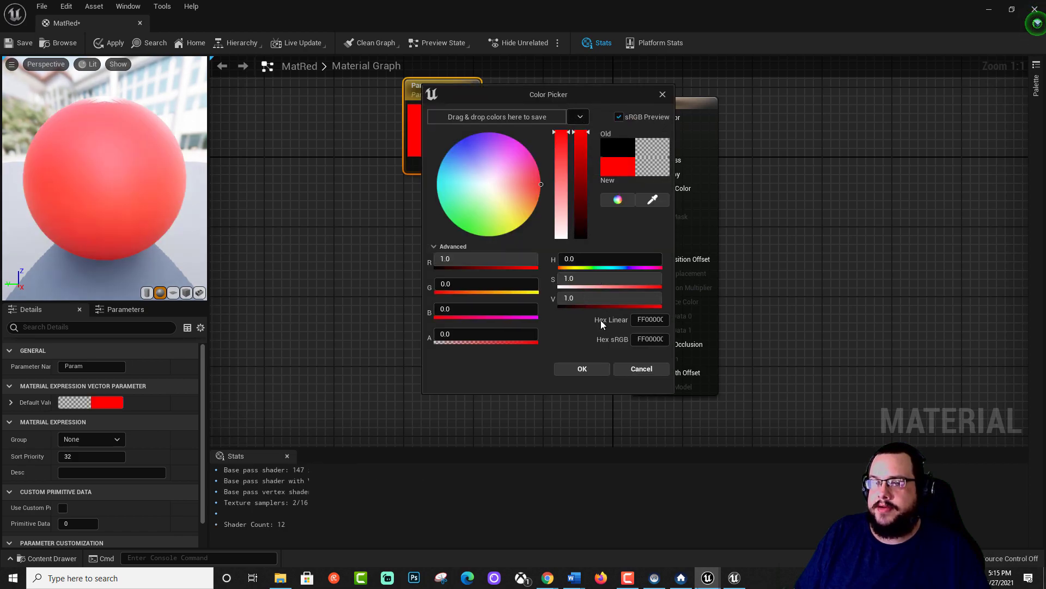
pyautogui.click(593, 367)
pyautogui.moveTo(490, 120); pyautogui.dragTo(516, 181)
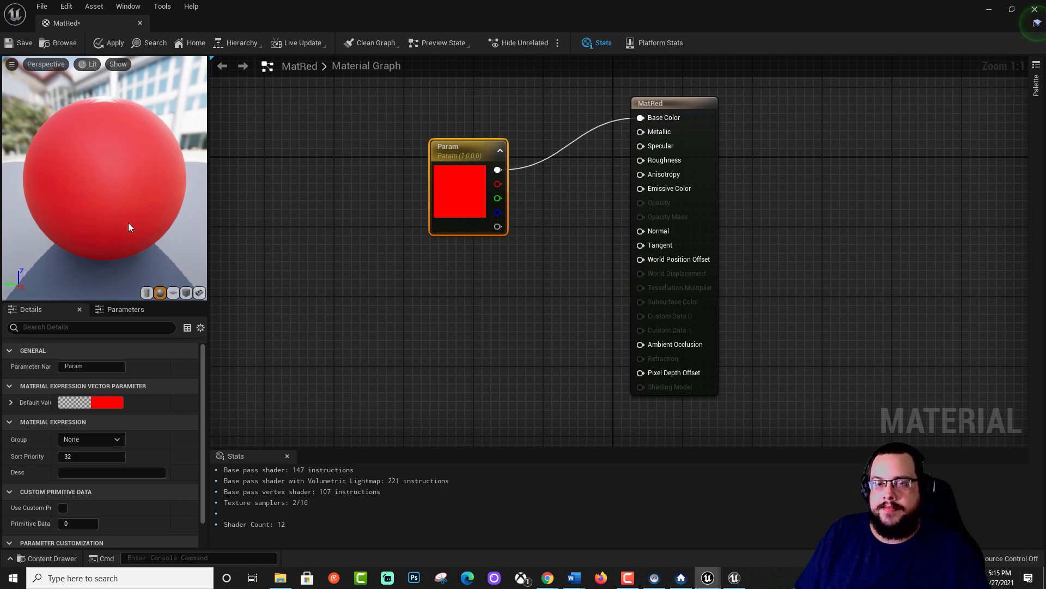
# Save MatRed and assign it to the large white cube in the level, moving the material editor window out of the way.
pyautogui.moveTo(270, 12); pyautogui.dragTo(534, 142)
pyautogui.click(129, 71)
pyautogui.moveTo(648, 174); pyautogui.dragTo(691, 163)
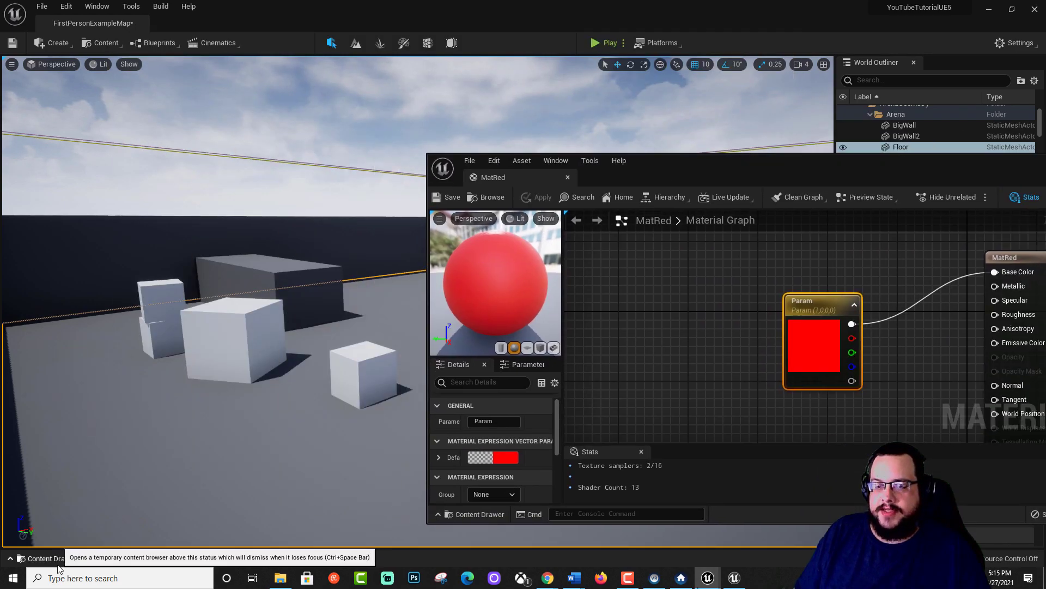
pyautogui.click(46, 558)
pyautogui.moveTo(203, 423); pyautogui.dragTo(231, 331)
pyautogui.moveTo(269, 385); pyautogui.dragTo(221, 378, button='right')
# Maximize the MatRed editor again and add a ScalarParameter node connected to the Metallic input, placed below the color parameter.
pyautogui.moveTo(753, 160); pyautogui.dragTo(472, 93)
pyautogui.doubleClick(496, 113)
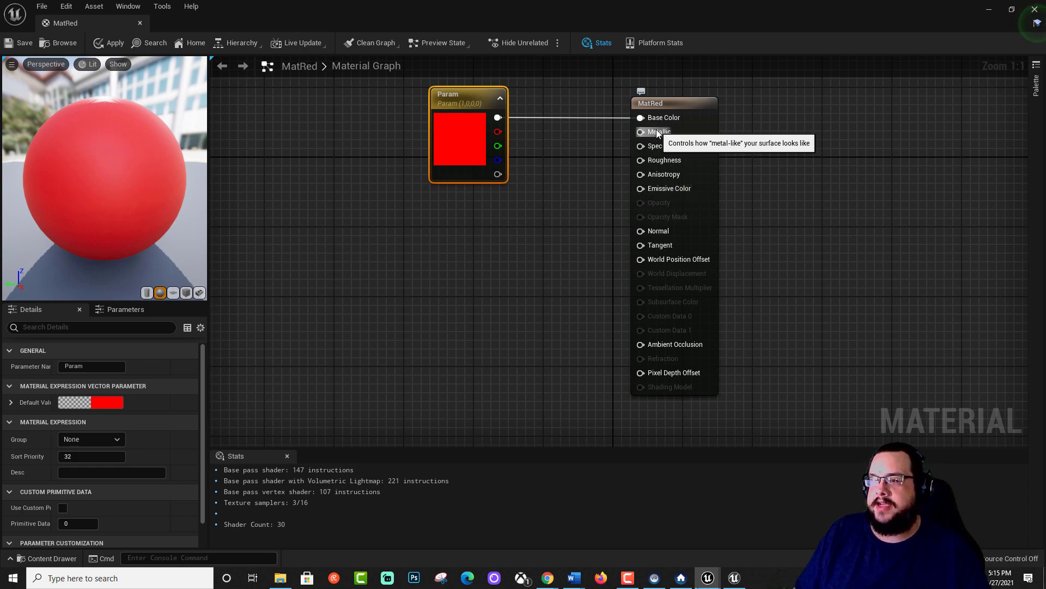
pyautogui.moveTo(642, 137); pyautogui.dragTo(490, 267)
pyautogui.write('scalar')
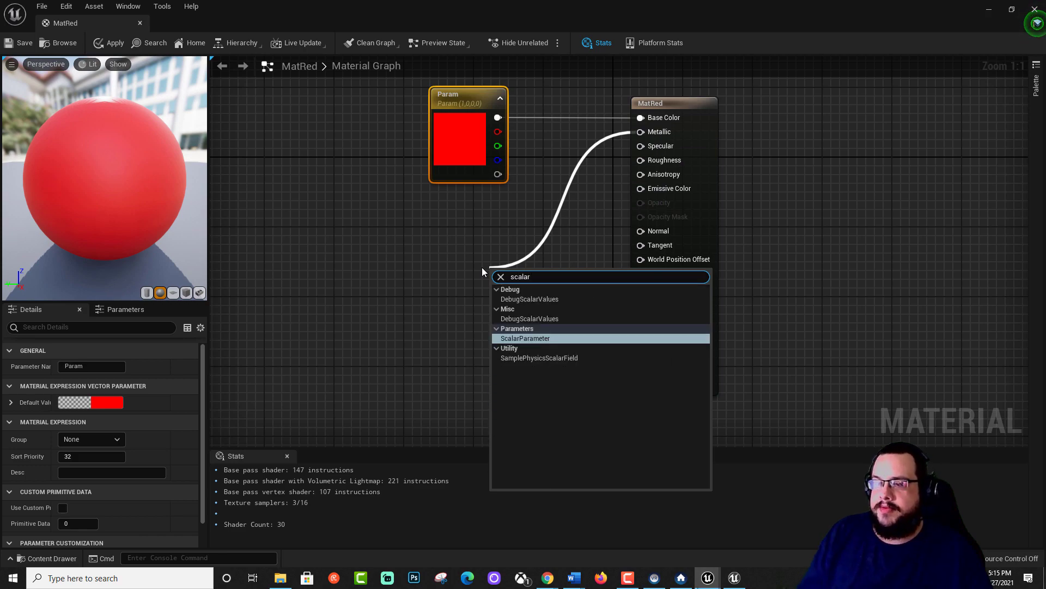
pyautogui.click(517, 338)
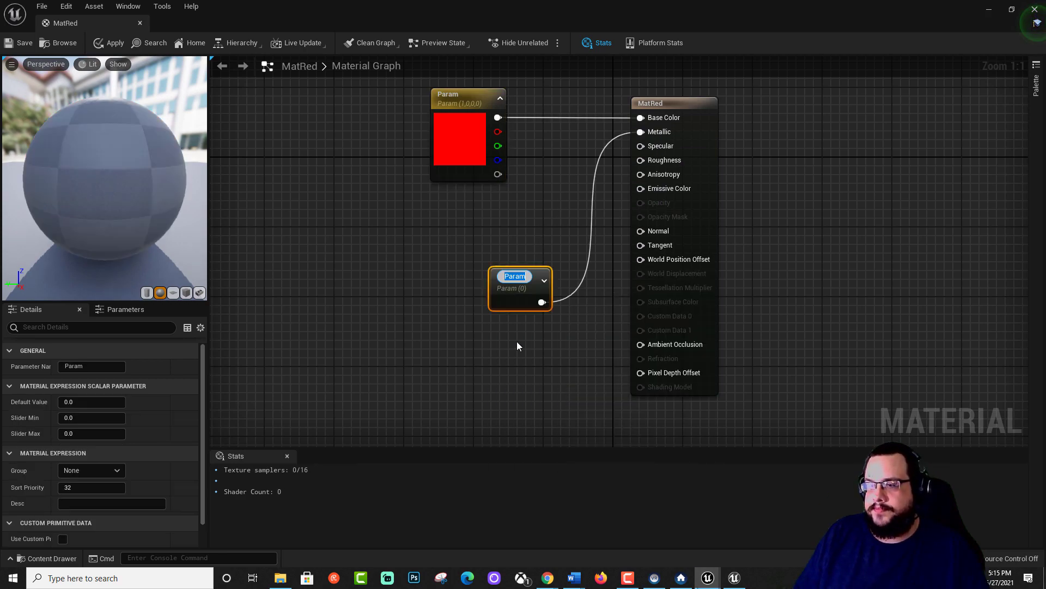
pyautogui.moveTo(535, 270); pyautogui.dragTo(490, 219)
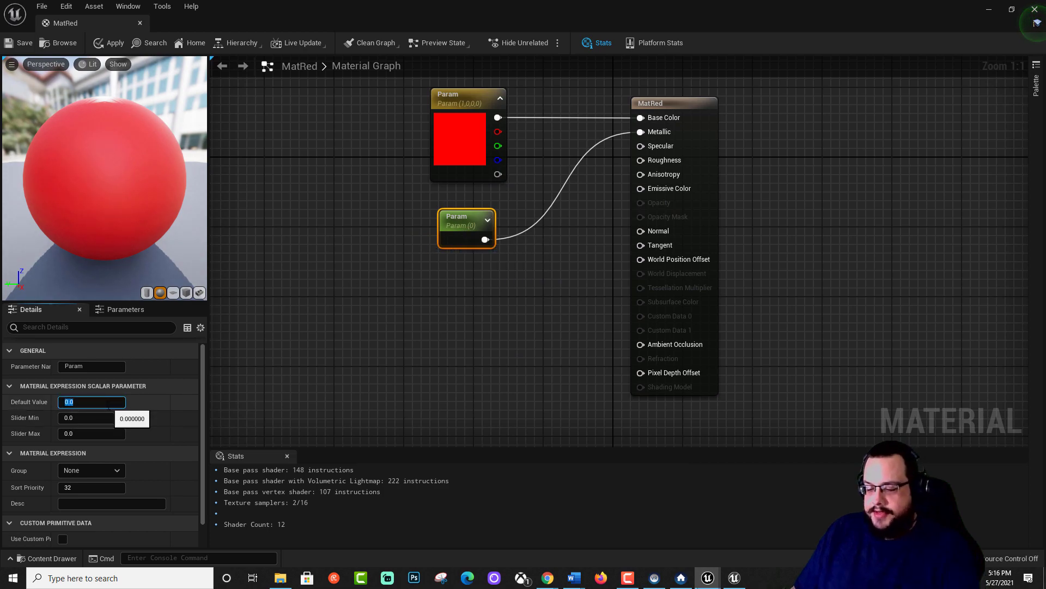
# Set the Metallic scalar parameter's default value to 1.0, inspect the preview sphere and save MatRed.
pyautogui.press('Return')
pyautogui.moveTo(136, 177)
pyautogui.mouseDown(button='right')
pyautogui.moveTo(136, 137)
pyautogui.moveTo(136, 191)
pyautogui.mouseUp(button='right')
pyautogui.moveTo(107, 180); pyautogui.dragTo(171, 184)
pyautogui.moveTo(70, 176); pyautogui.dragTo(118, 180)
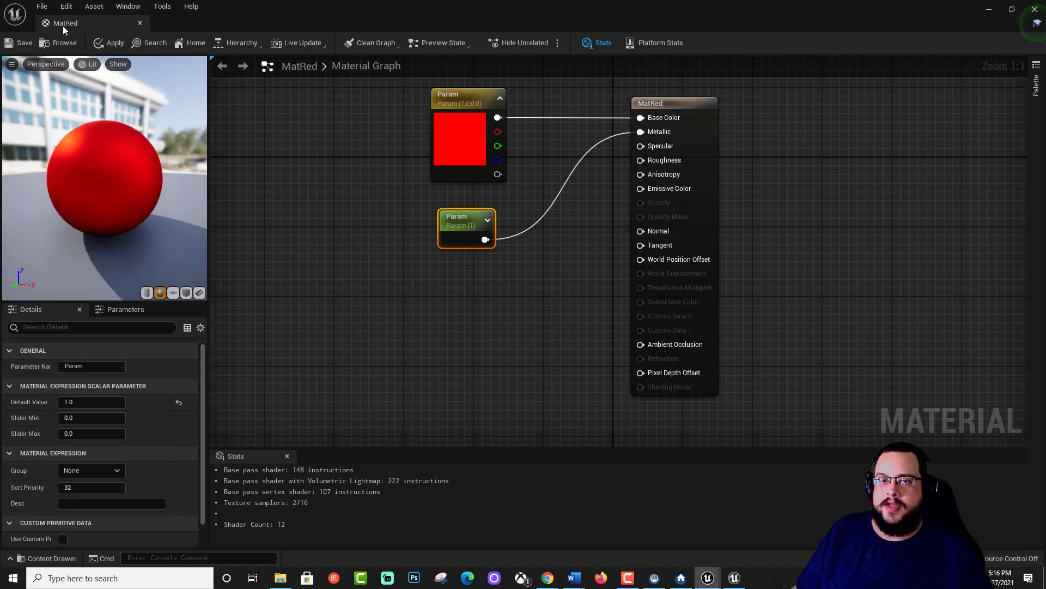
pyautogui.click(24, 42)
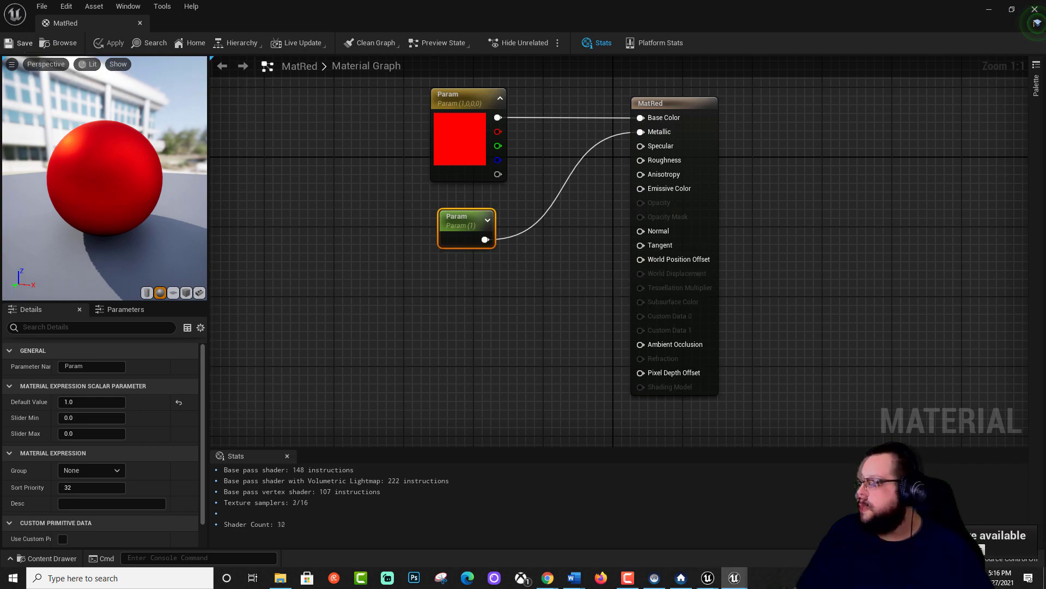
pyautogui.rightClick(551, 284)
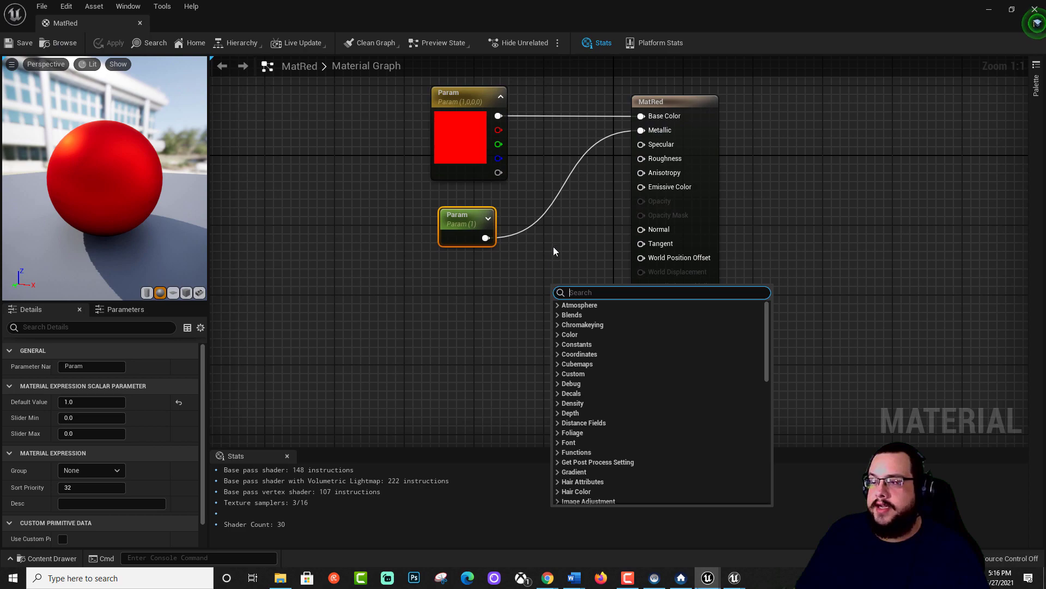
pyautogui.click(553, 247)
pyautogui.moveTo(658, 162)
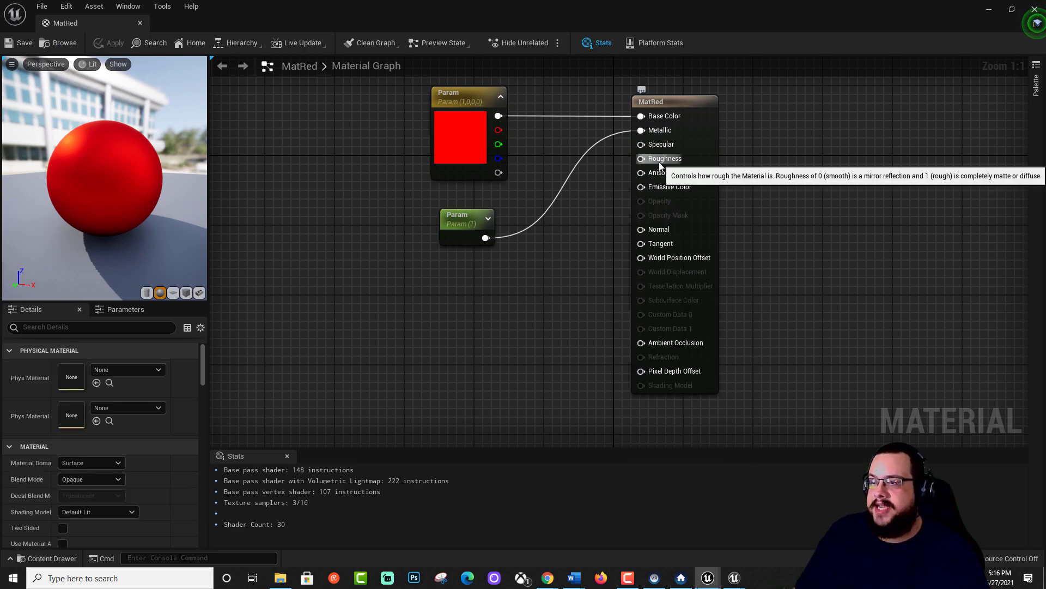
# Duplicate the Metallic scalar parameter node, place the copy below the original and connect it to the material's Roughness input.
pyautogui.click(478, 226)
pyautogui.hotkey('ctrl', 'd')
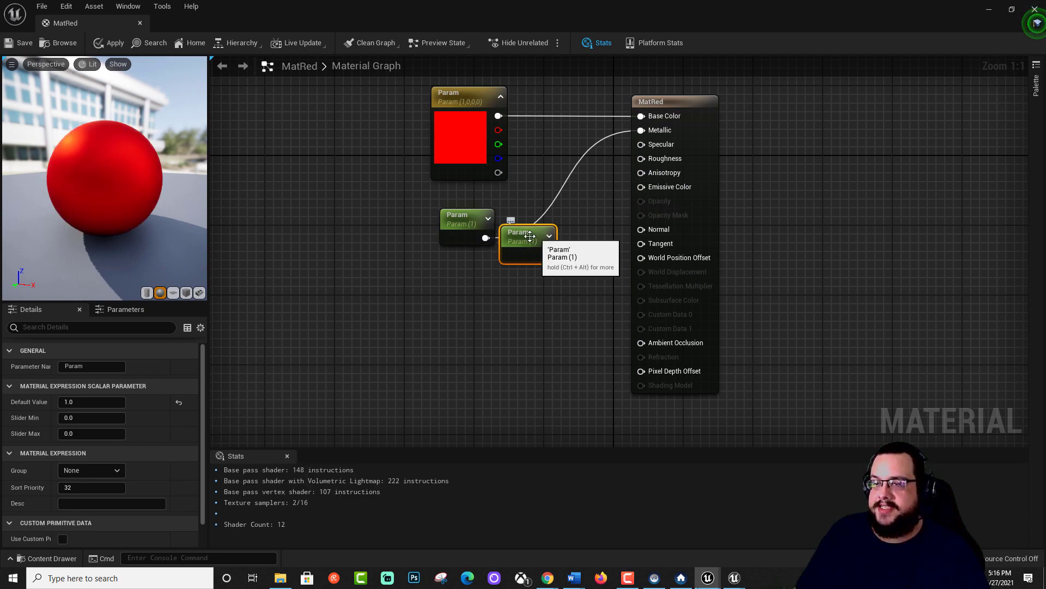
pyautogui.moveTo(528, 239); pyautogui.dragTo(461, 282)
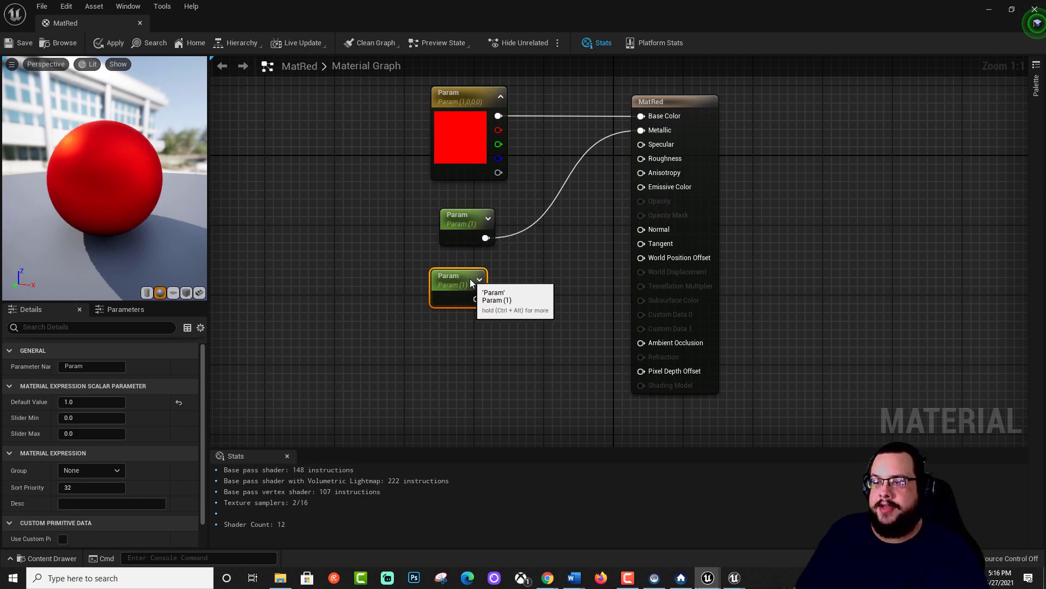
pyautogui.moveTo(641, 158); pyautogui.dragTo(477, 299)
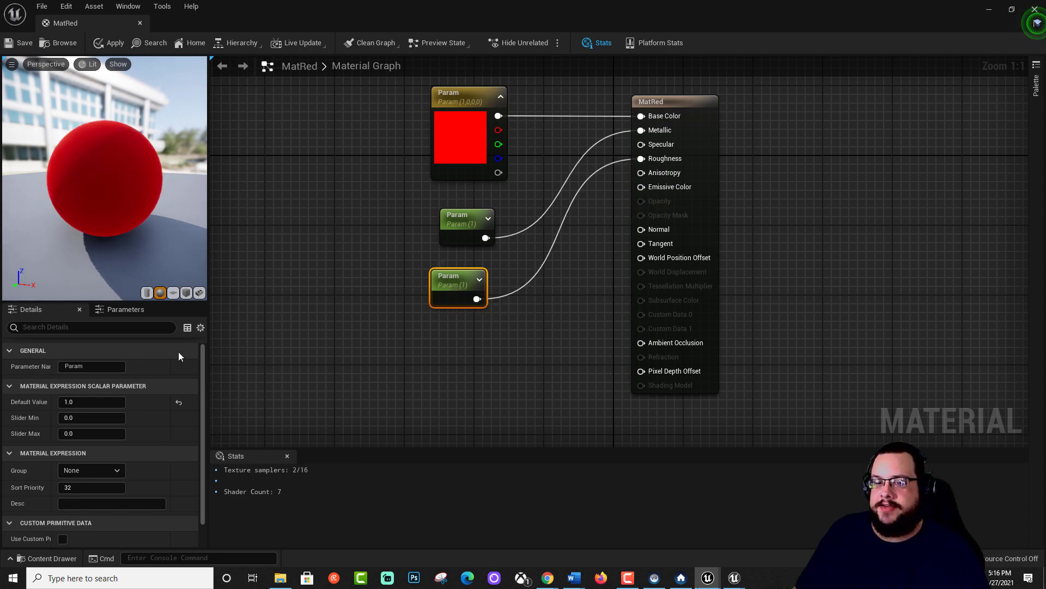
# Set the duplicated scalar parameter's default value to 0.0, inspect the preview sphere and save MatRed.
pyautogui.click(108, 401)
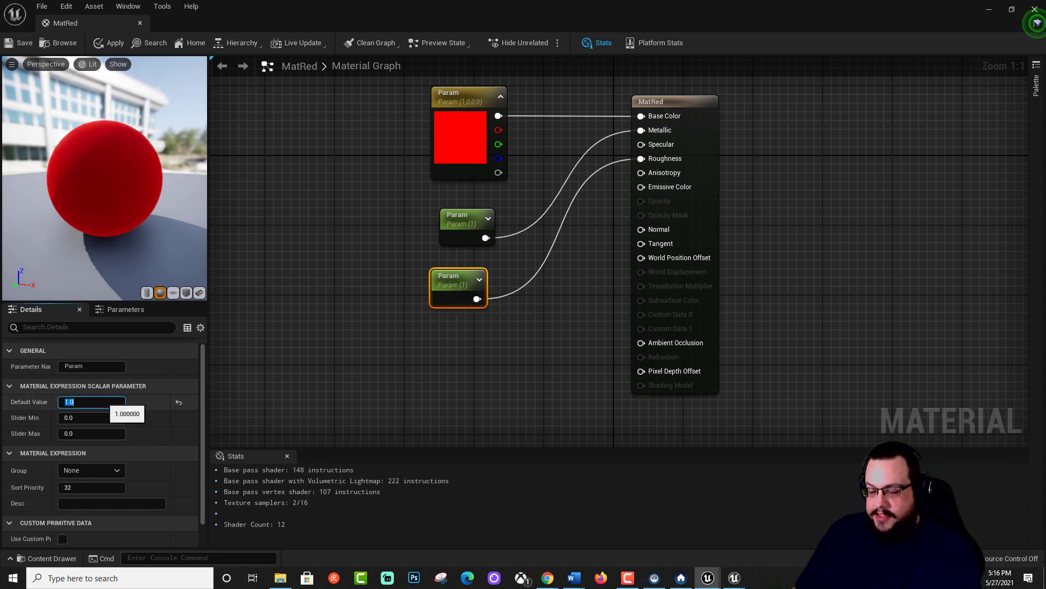
pyautogui.write('0')
pyautogui.press('Return')
pyautogui.moveTo(101, 227); pyautogui.dragTo(36, 227)
pyautogui.moveTo(164, 228); pyautogui.dragTo(39, 114)
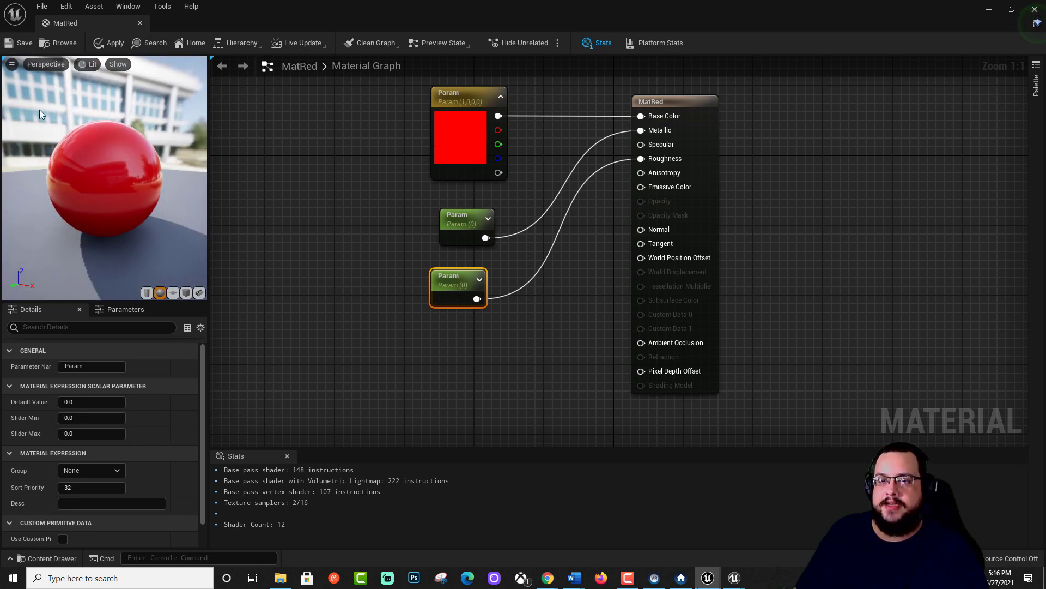
pyautogui.click(13, 46)
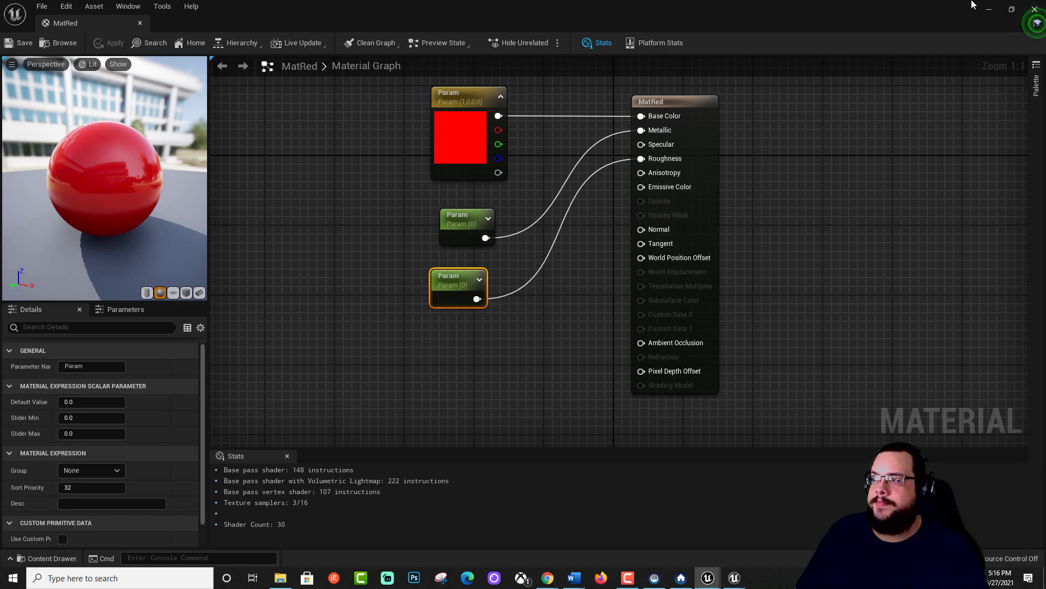
# Close the material editor, apply MatRed to the large red cube again and inspect its surface up close in the level.
pyautogui.click(1033, 10)
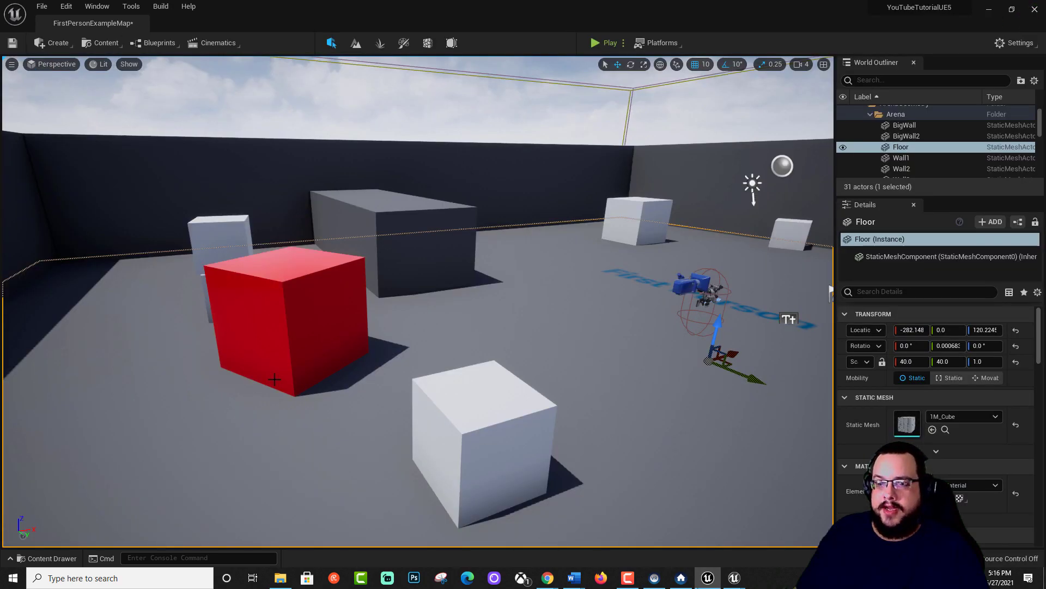
pyautogui.click(36, 561)
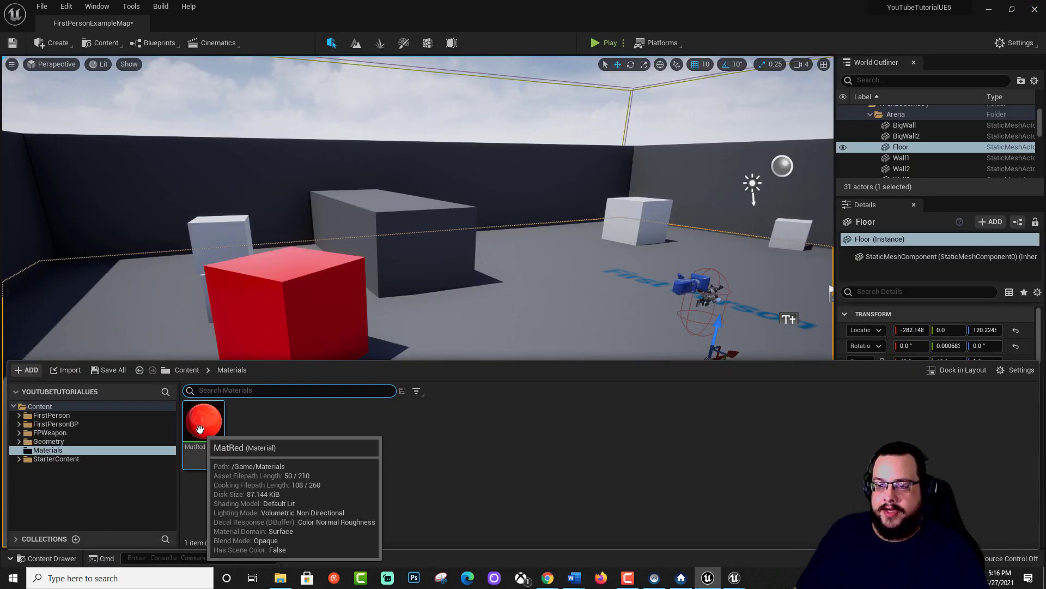
pyautogui.moveTo(216, 439); pyautogui.dragTo(319, 340)
pyautogui.press('w')
pyautogui.moveTo(320, 341); pyautogui.dragTo(246, 295, button='right')
pyautogui.press('s')
pyautogui.press('d')
pyautogui.press('w')
pyautogui.press('d')
pyautogui.press('s')
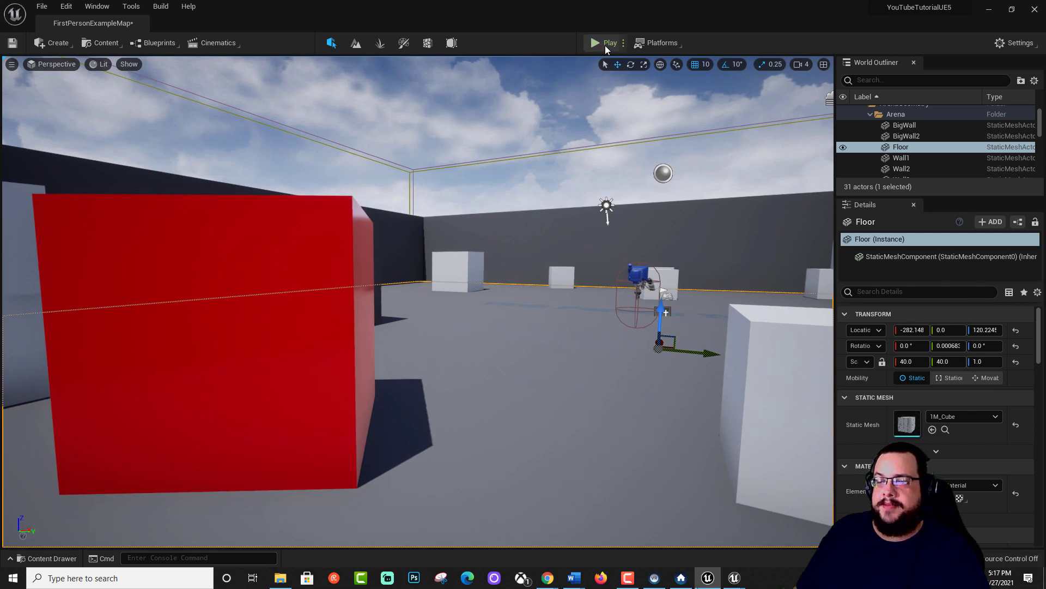
# Play-test the level and walk around the red cube to examine the reflections on its faces.
pyautogui.click(606, 44)
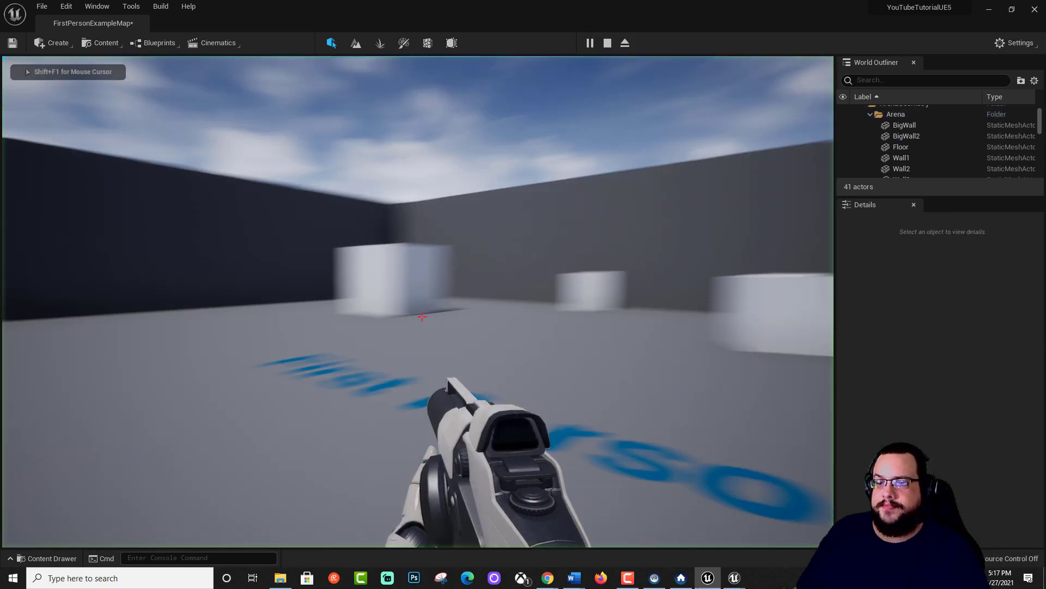
pyautogui.press('w')
pyautogui.press('w')
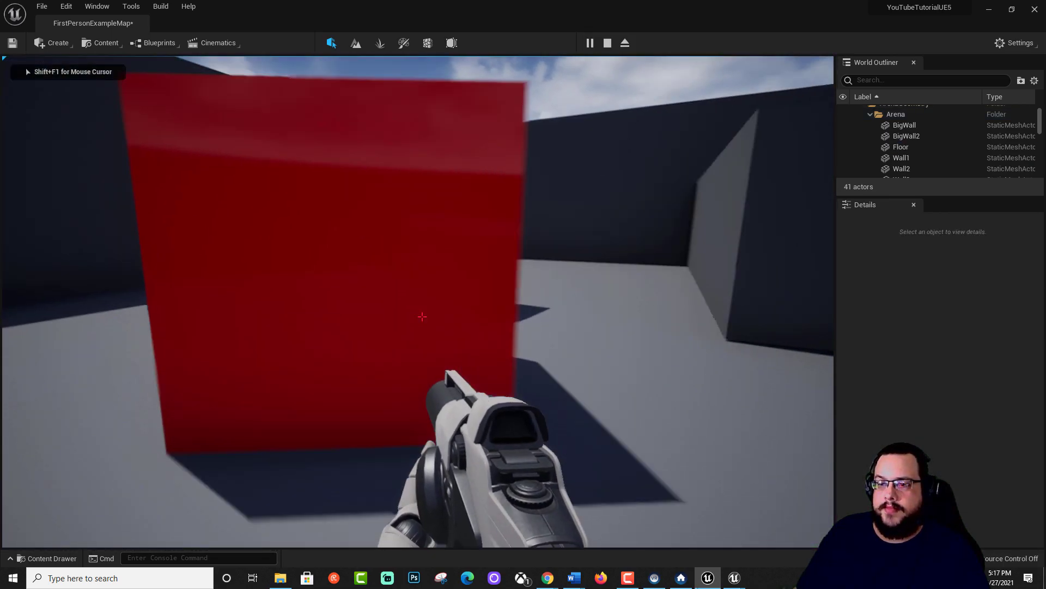
pyautogui.press('d')
pyautogui.press('d')
pyautogui.press('a')
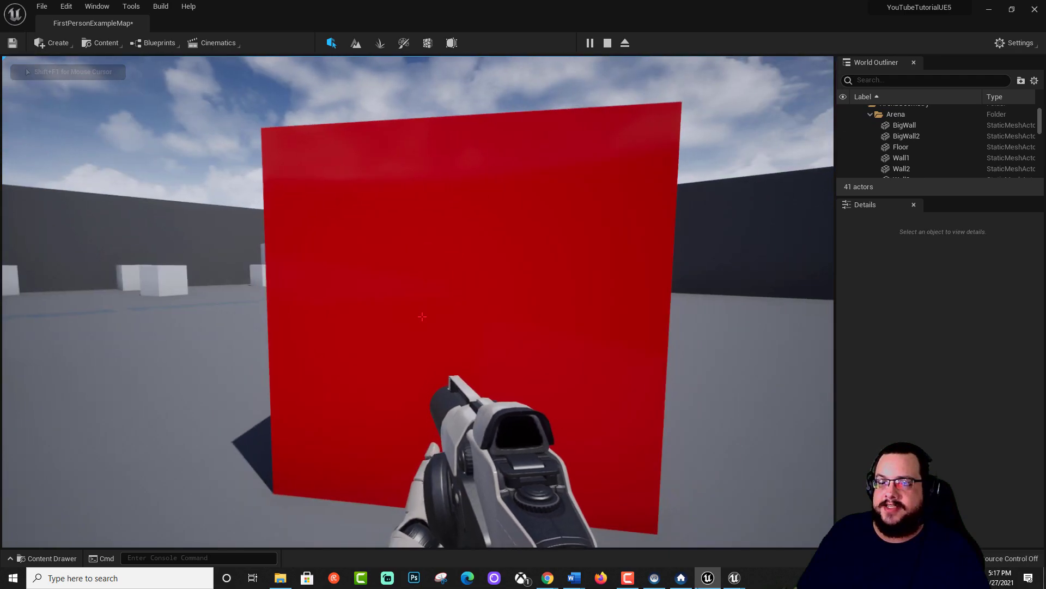
pyautogui.press('w')
pyautogui.press('d')
pyautogui.press('d')
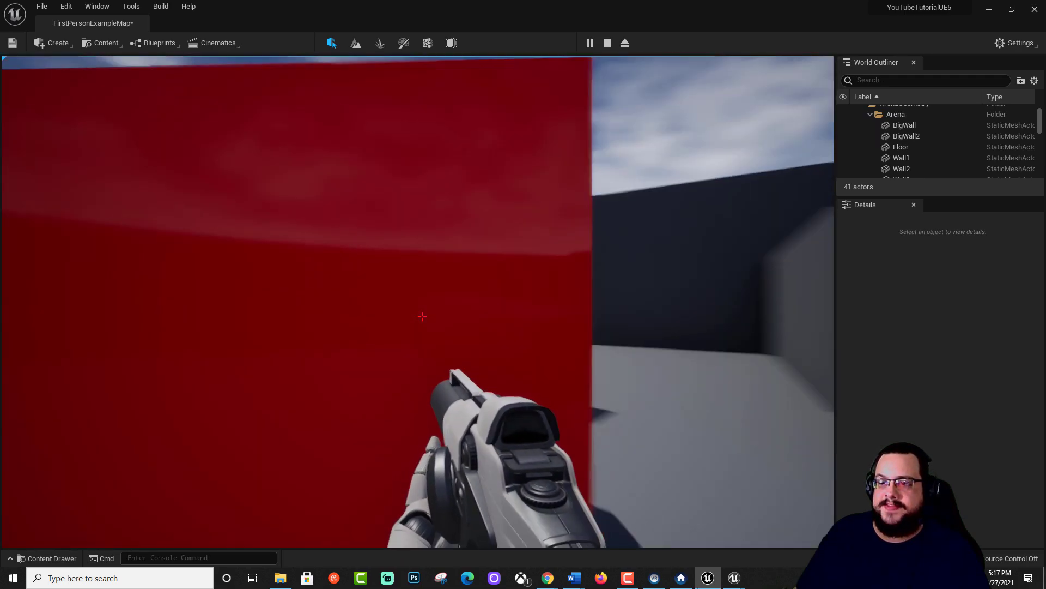
pyautogui.press('s')
pyautogui.press('d')
pyautogui.press('w')
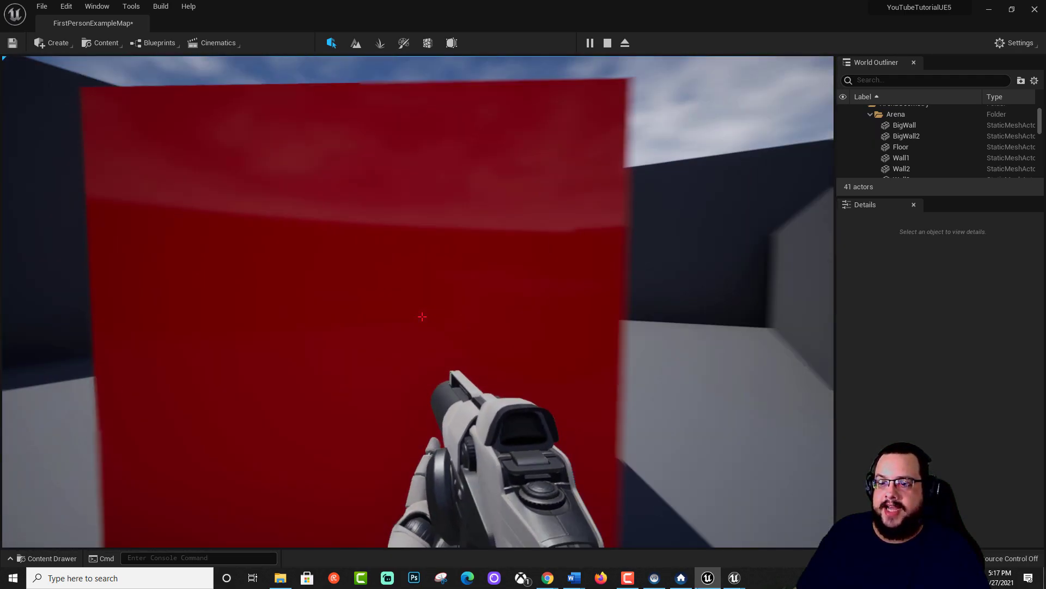
pyautogui.press('d')
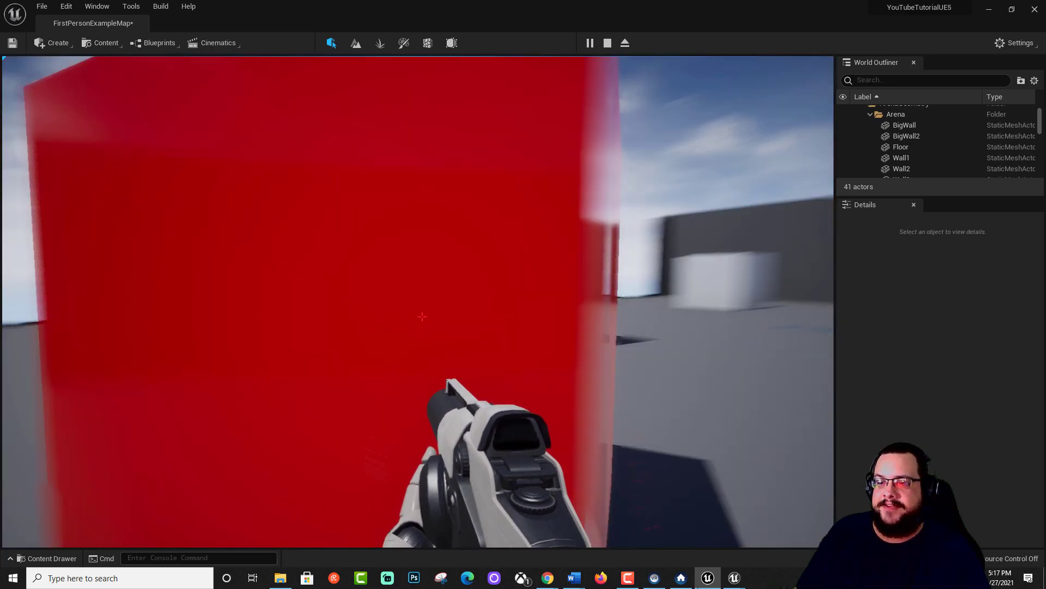
# Back away and shoot the red cube, approach it again and end the play session.
pyautogui.press('s')
pyautogui.click(422, 316)
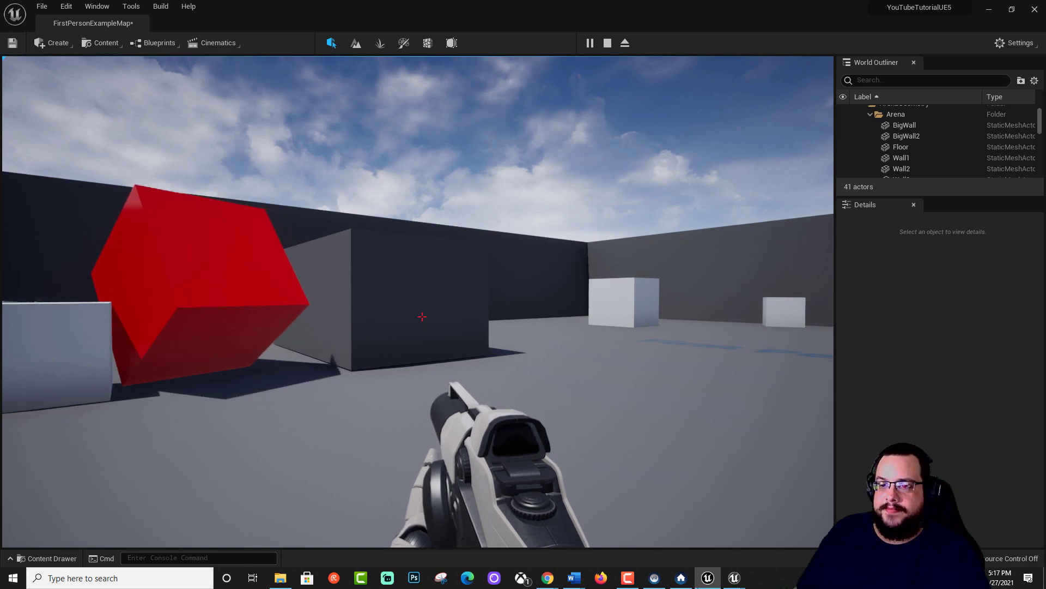
pyautogui.press('w')
pyautogui.press('a')
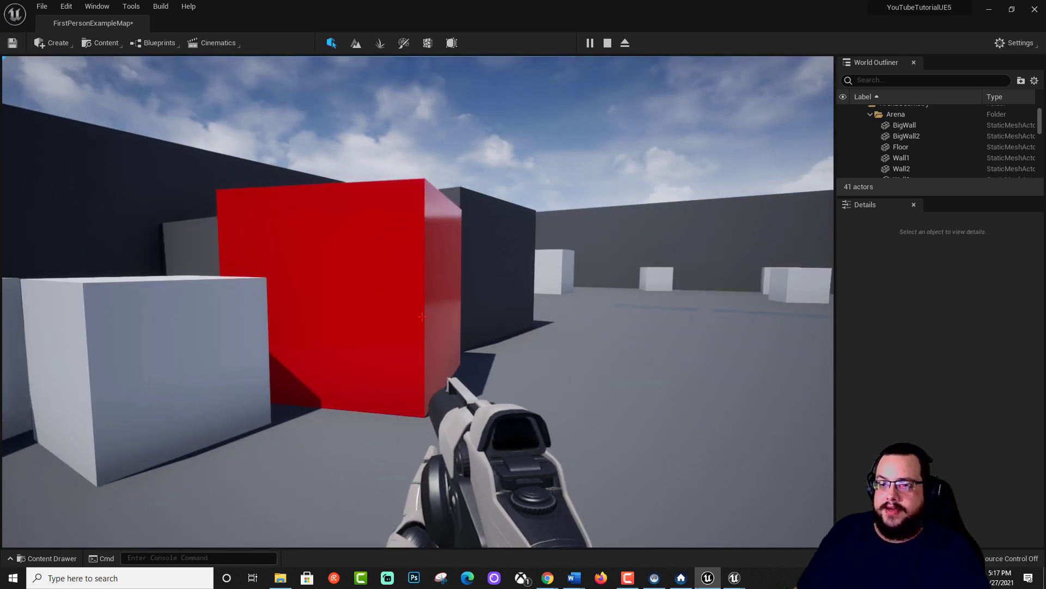
pyautogui.press('Escape')
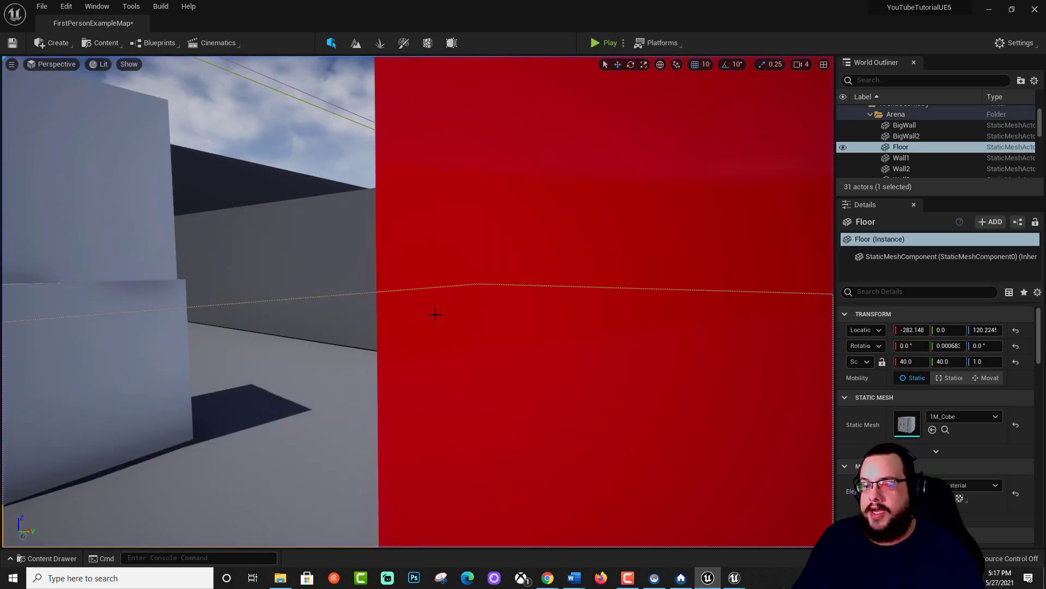
# Find the group of white cubes in the level, select EditorCube11 and view it from several angles.
pyautogui.press('s')
pyautogui.moveTo(435, 314); pyautogui.dragTo(480, 317, button='right')
pyautogui.press('w')
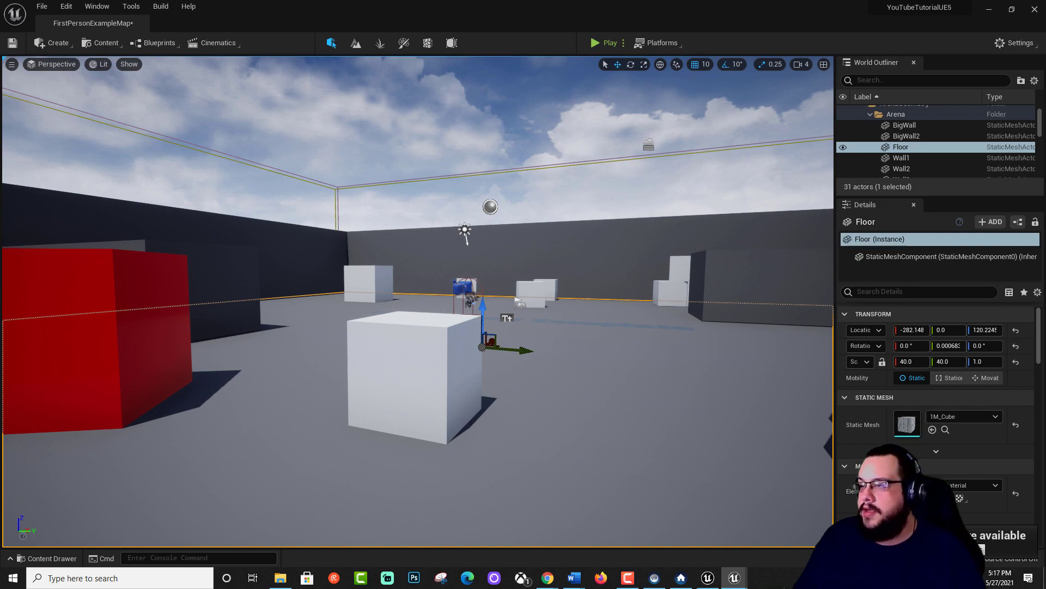
pyautogui.moveTo(554, 397); pyautogui.dragTo(510, 376, button='right')
pyautogui.press('w')
pyautogui.click(204, 390)
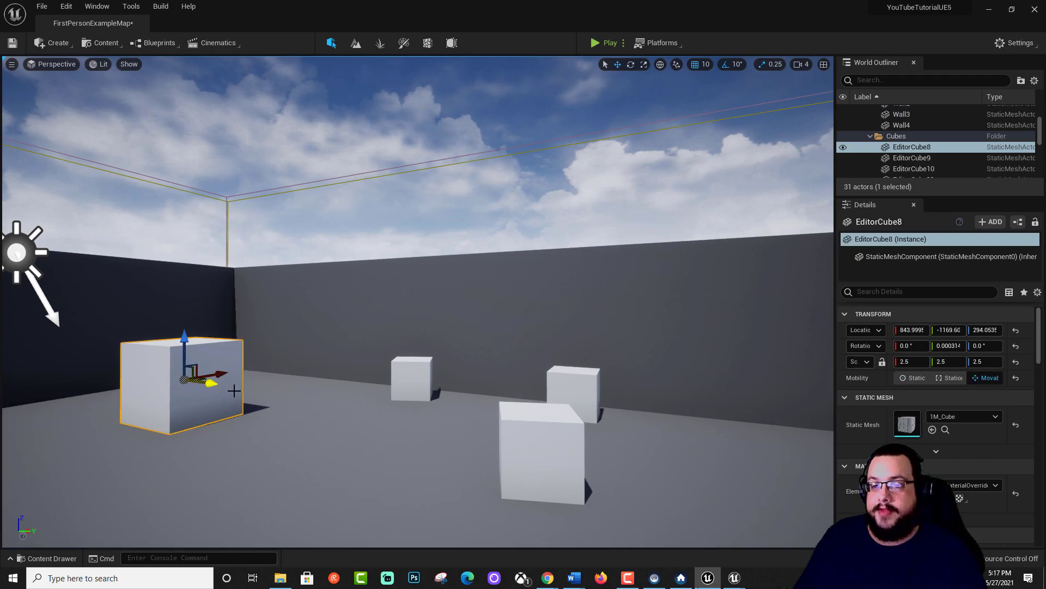
pyautogui.click(542, 448)
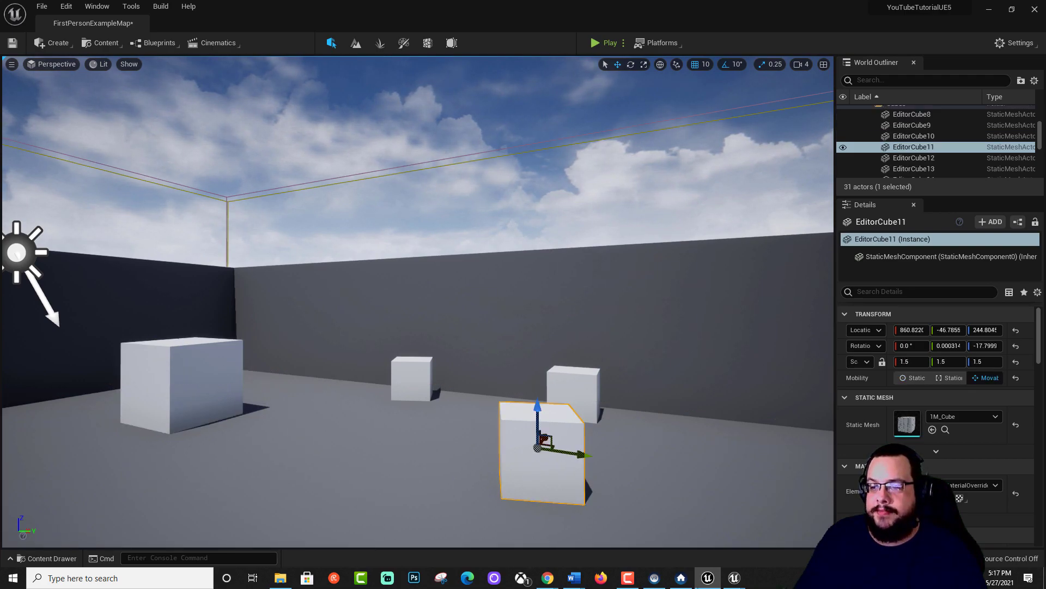
pyautogui.press('d')
pyautogui.moveTo(542, 448); pyautogui.dragTo(441, 474, button='right')
pyautogui.moveTo(316, 439); pyautogui.dragTo(307, 439, button='right')
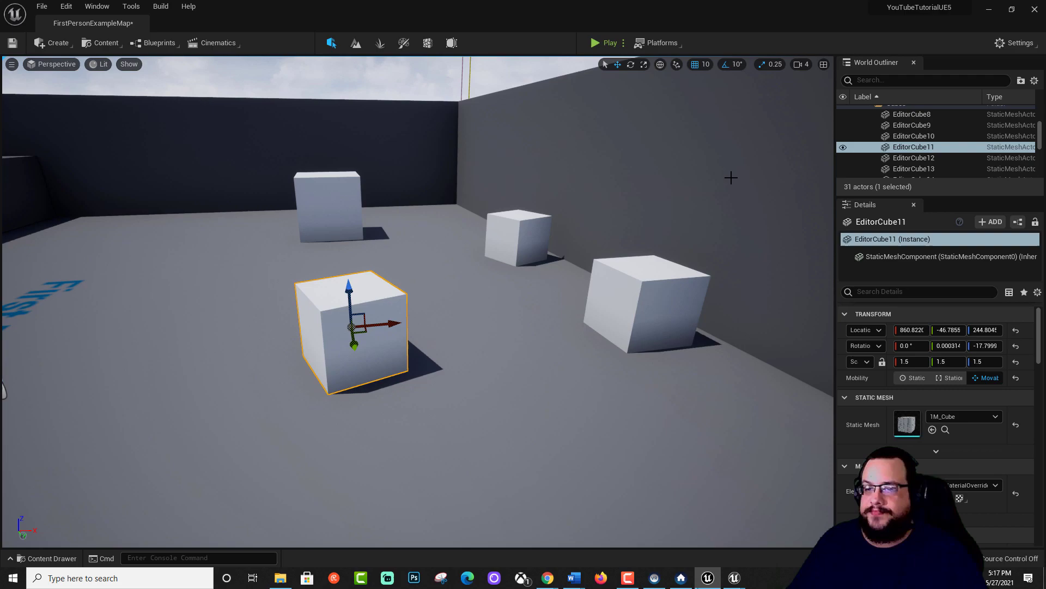
pyautogui.moveTo(405, 349)
pyautogui.mouseDown(button='right')
pyautogui.moveTo(257, 349)
pyautogui.moveTo(405, 350)
pyautogui.mouseUp(button='right')
pyautogui.press('a')
pyautogui.moveTo(352, 316); pyautogui.dragTo(515, 321, button='right')
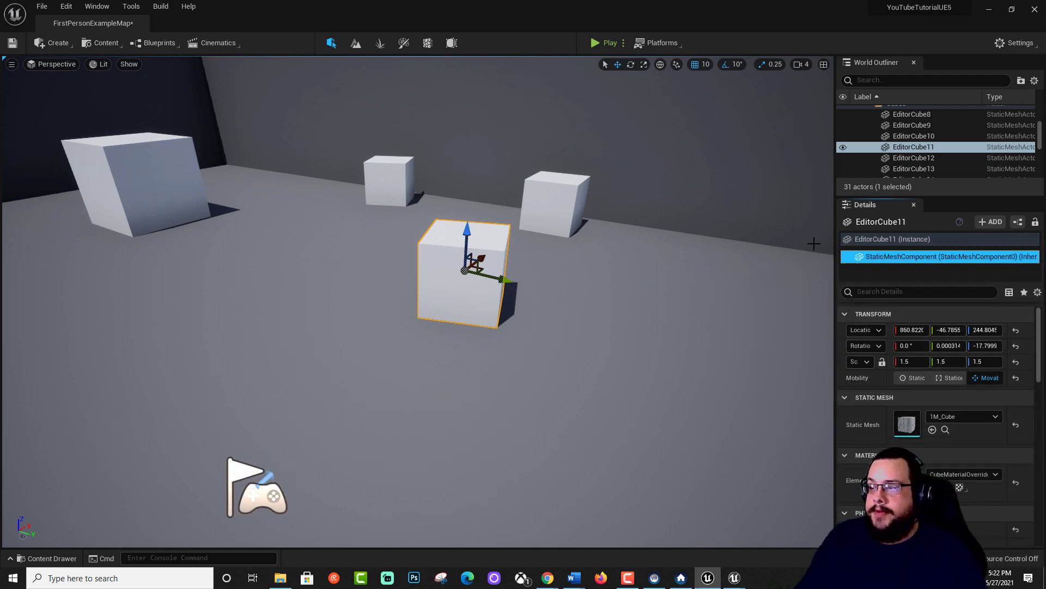
# Convert the selected cube into a blueprint named CubeReactive, using New Subclass with StaticMeshActor as parent class.
pyautogui.click(1018, 223)
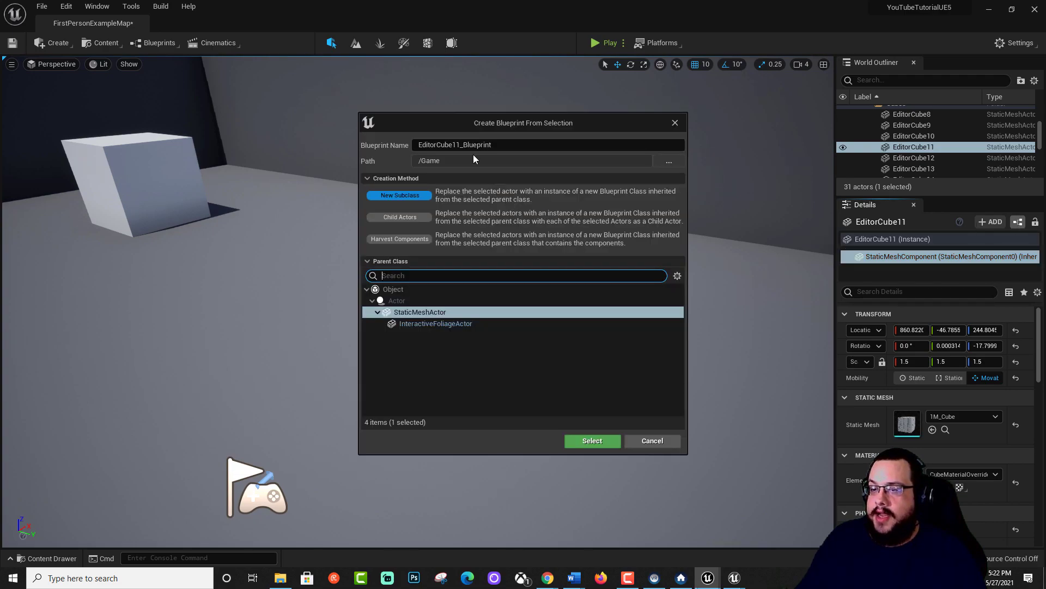
pyautogui.click(499, 144)
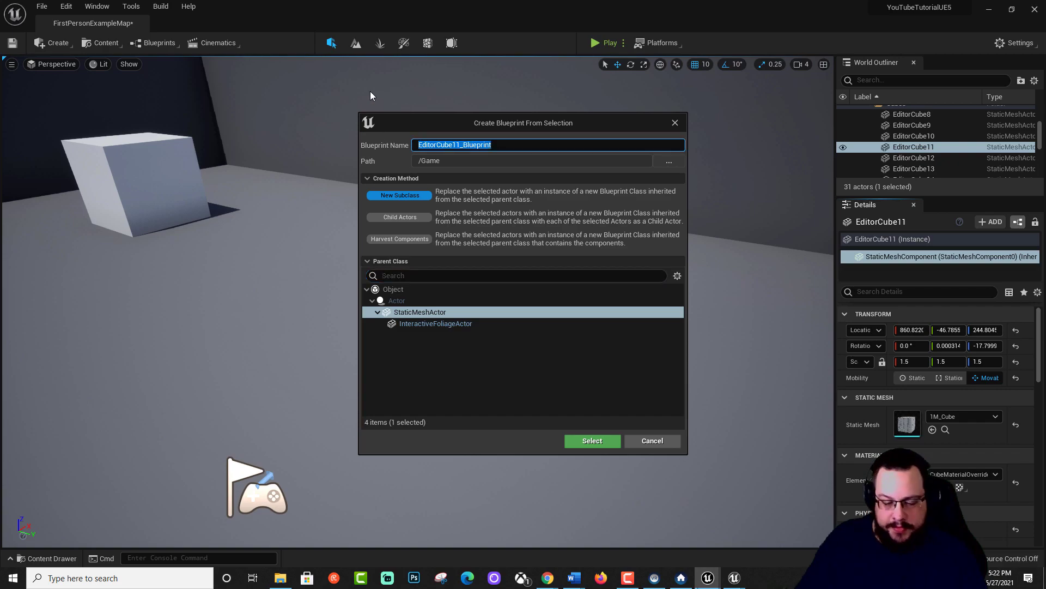
pyautogui.write('Cube')
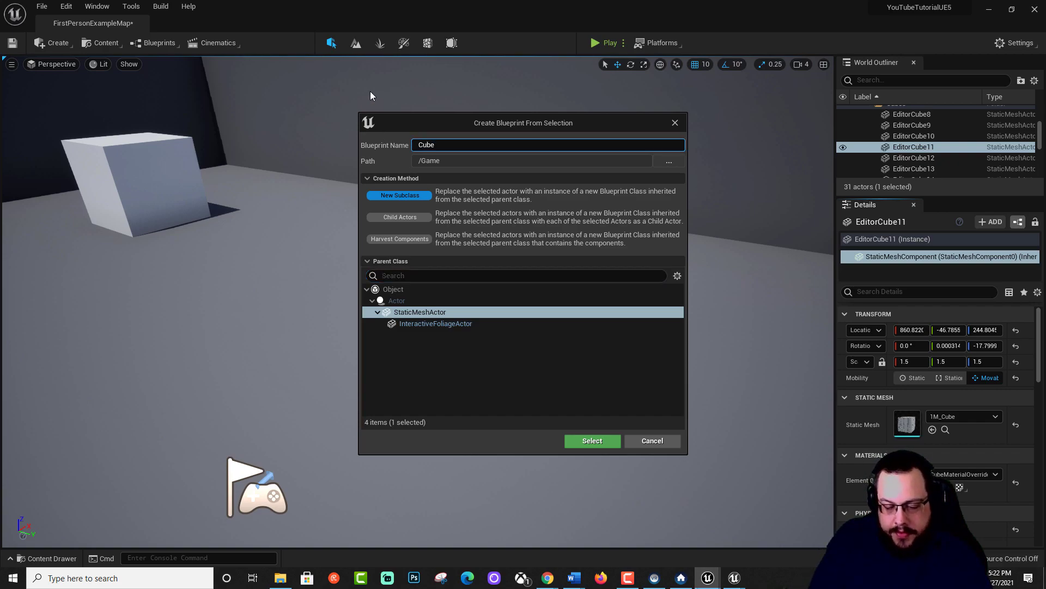
pyautogui.write('Reactive')
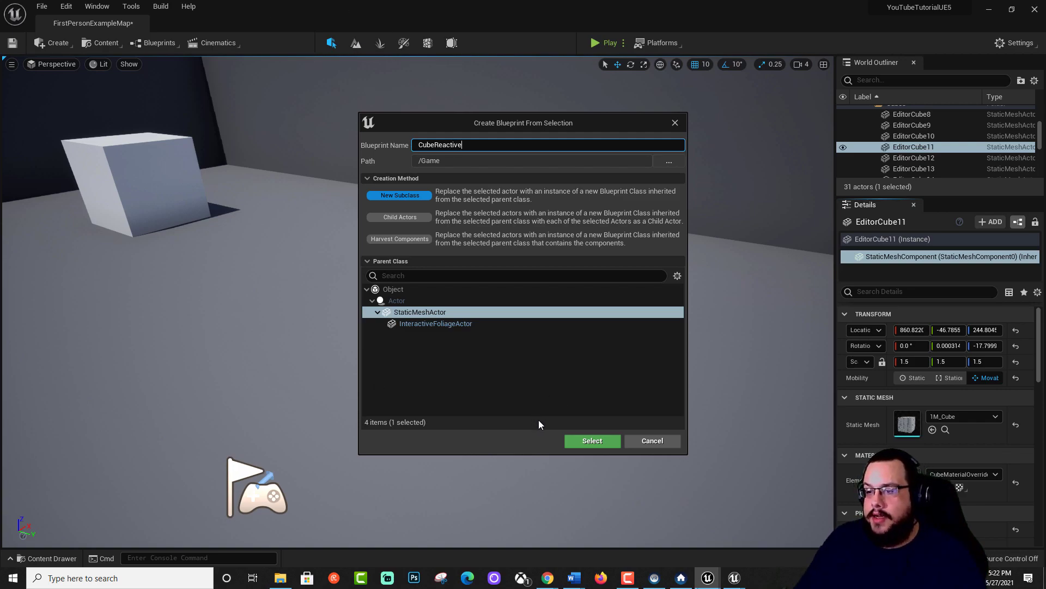
pyautogui.click(592, 440)
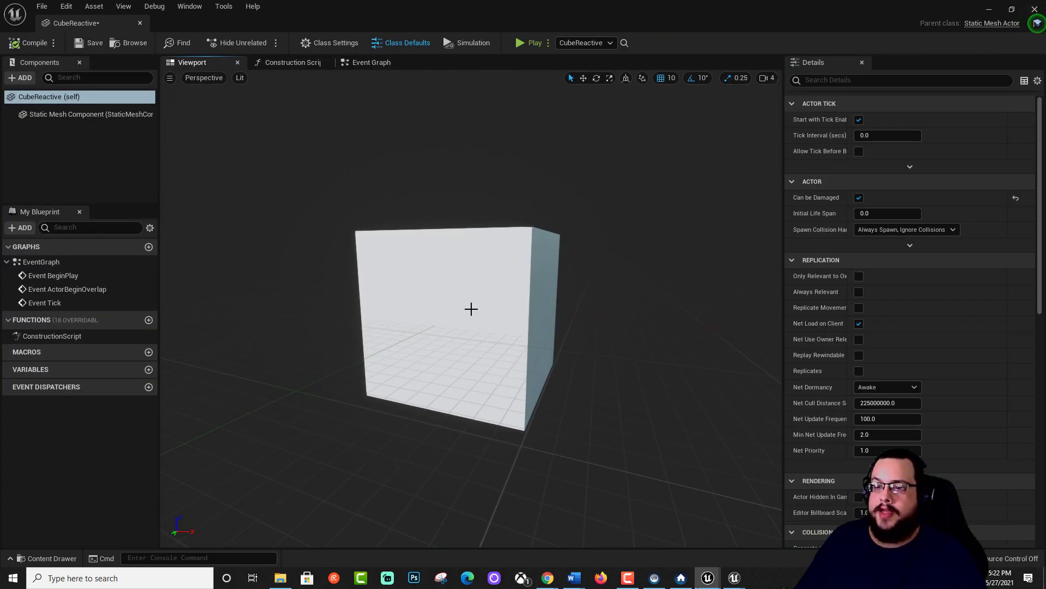
# Look over the cube in the blueprint viewport, briefly restoring the editor window to check the level before maximizing it again.
pyautogui.moveTo(469, 308)
pyautogui.mouseDown()
pyautogui.moveTo(605, 333)
pyautogui.moveTo(474, 354)
pyautogui.moveTo(472, 308)
pyautogui.mouseUp()
pyautogui.moveTo(472, 309); pyautogui.dragTo(469, 368, button='right')
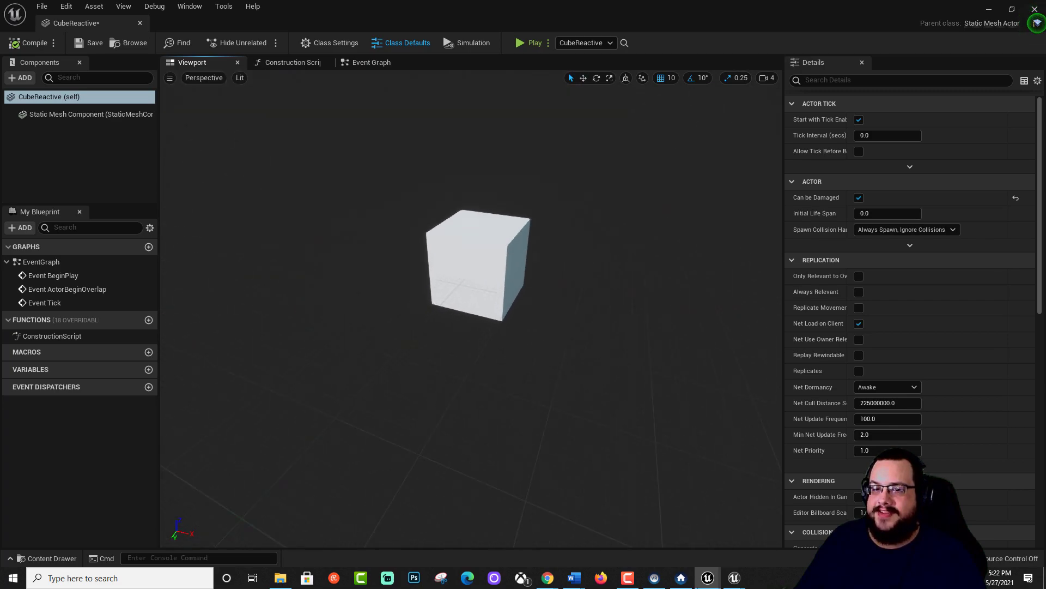
pyautogui.doubleClick(619, 3)
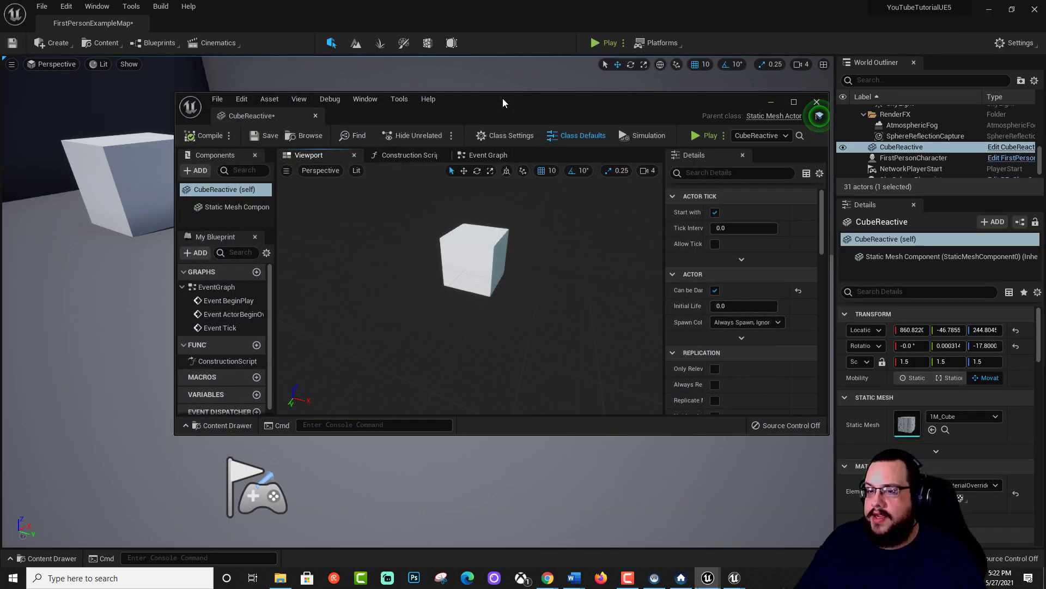
pyautogui.doubleClick(503, 98)
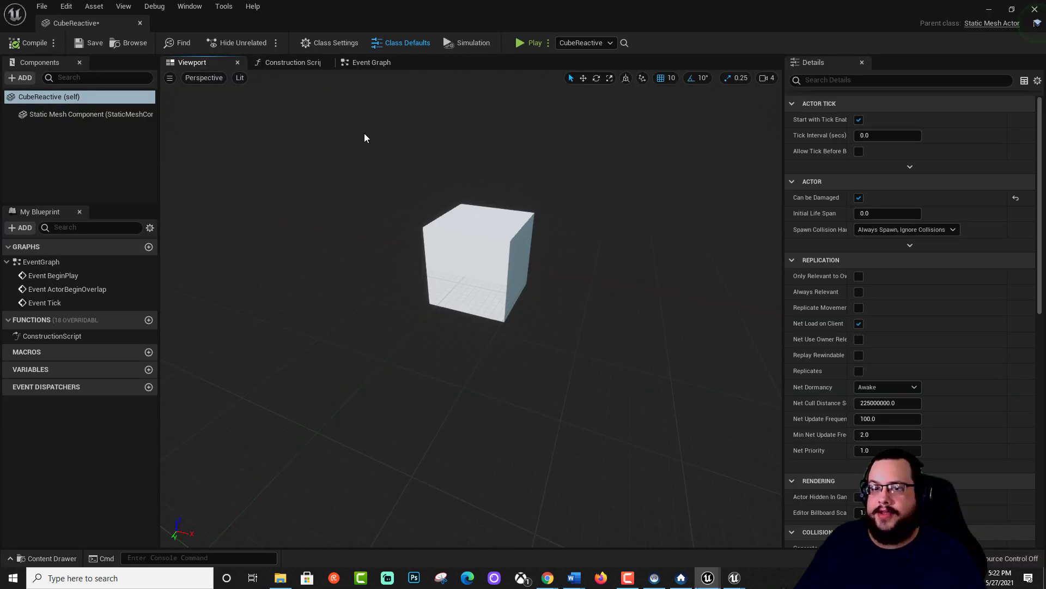
# Select the Static Mesh Component and examine its physics and collision settings, including Simulation Generates Hit Events.
pyautogui.click(64, 115)
pyautogui.scroll(-4, 969, 442)
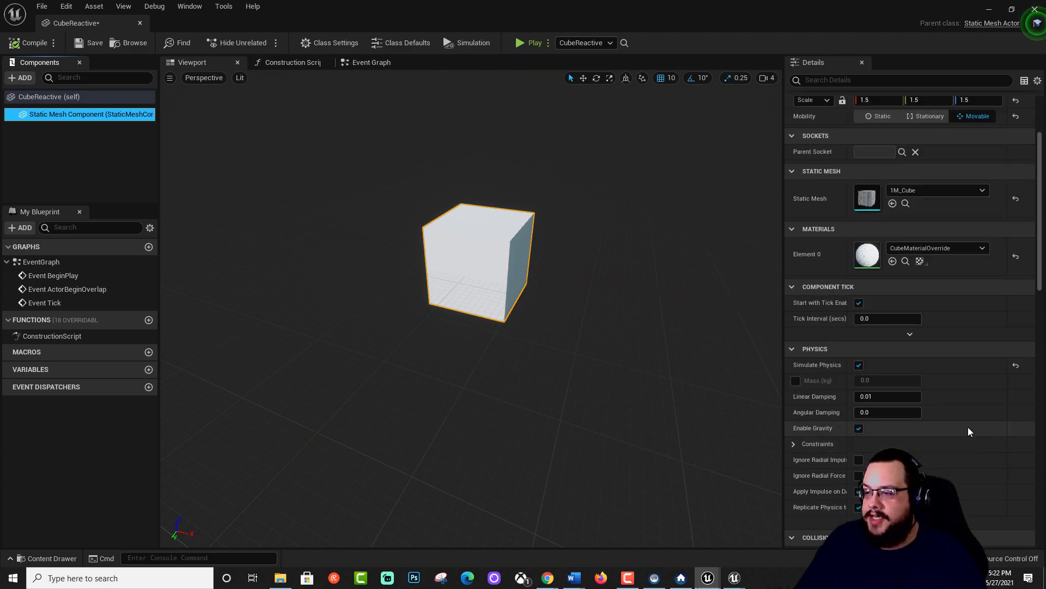
pyautogui.scroll(-1, 956, 425)
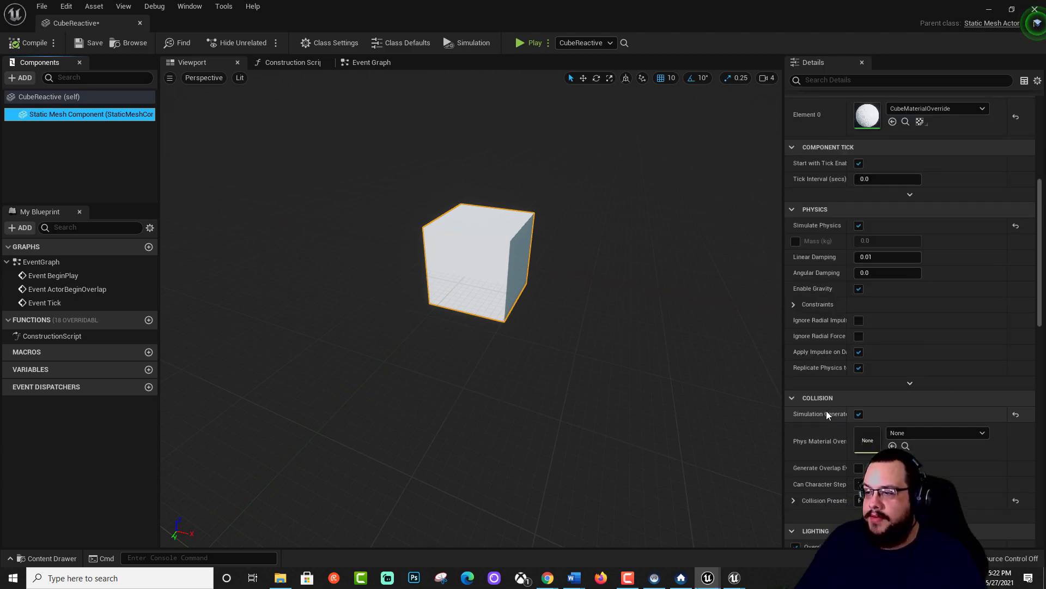
pyautogui.click(857, 415)
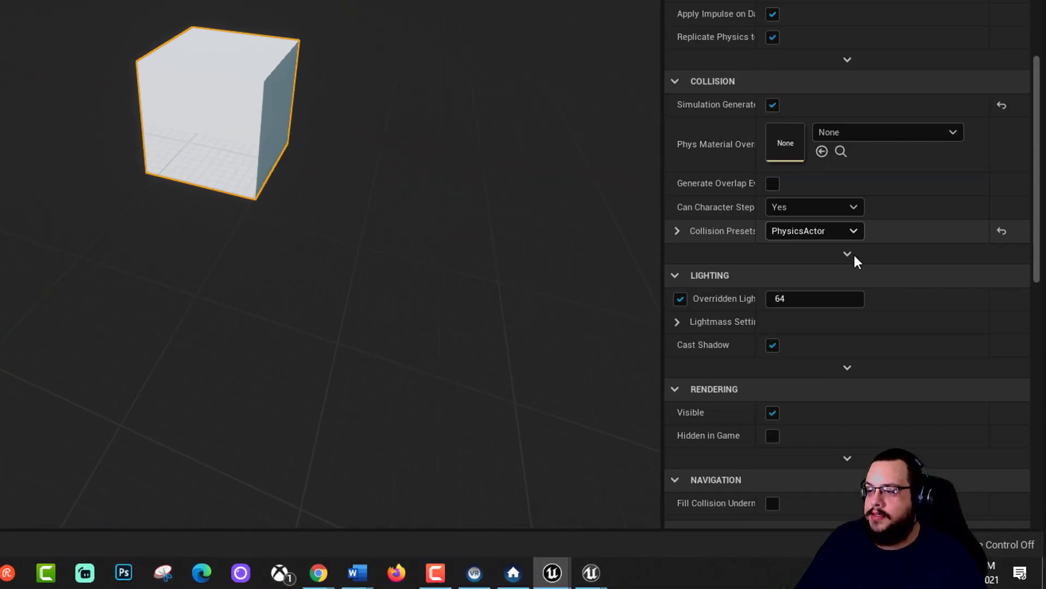
# Find the component's Events list in its details and widen the name column so the full event names can be read.
pyautogui.scroll(-10, 854, 256)
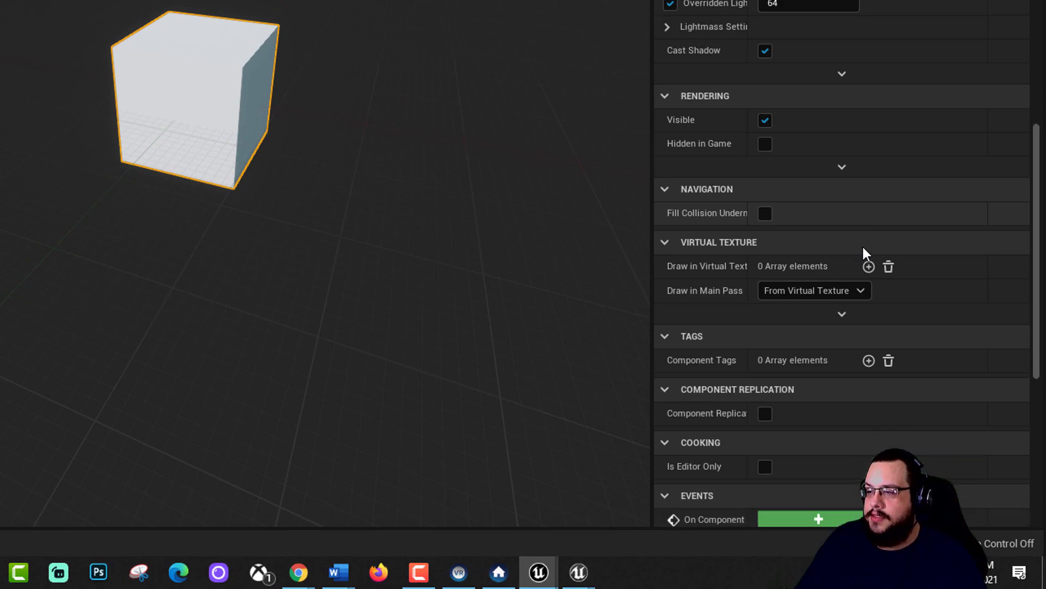
pyautogui.scroll(-5, 866, 246)
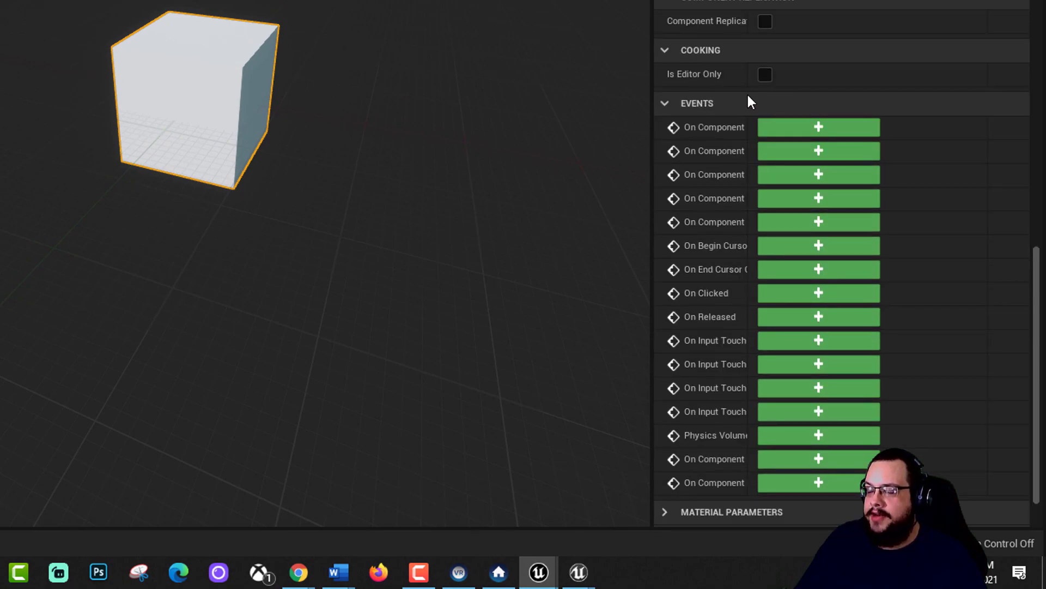
pyautogui.moveTo(737, 129)
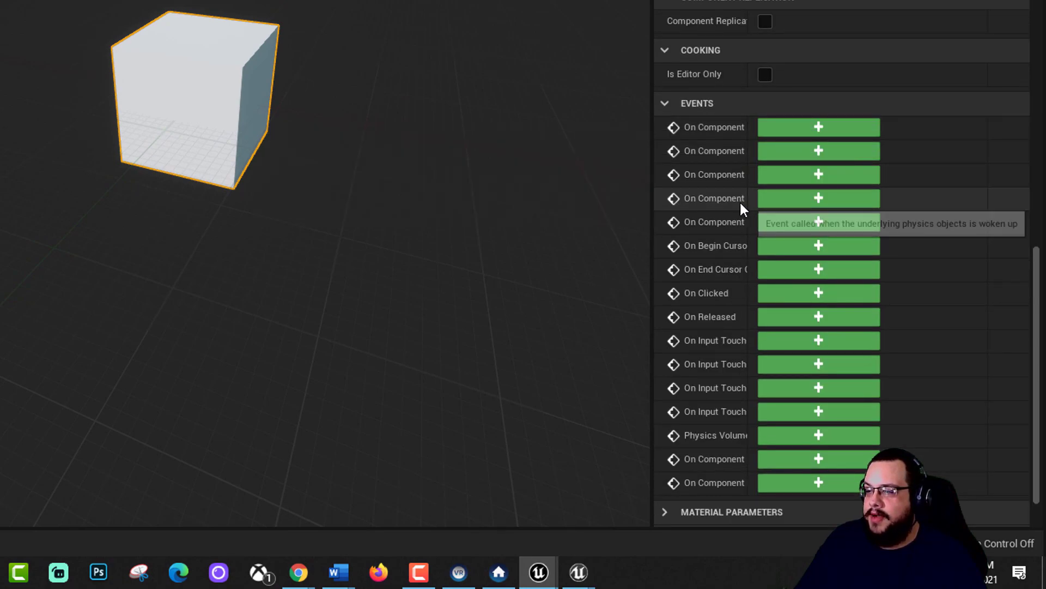
pyautogui.moveTo(745, 124); pyautogui.dragTo(845, 113)
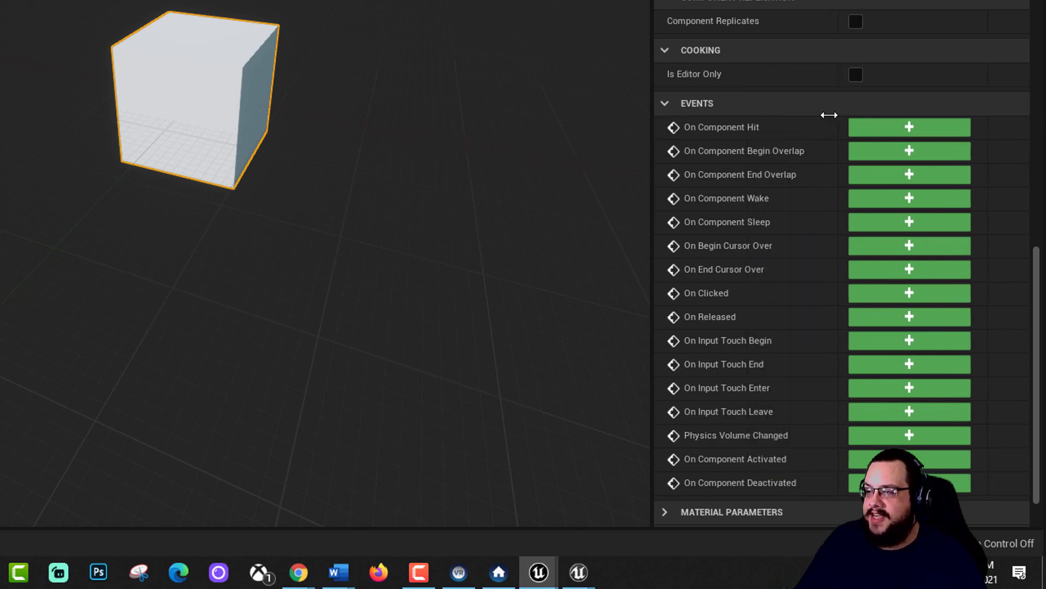
pyautogui.moveTo(733, 126)
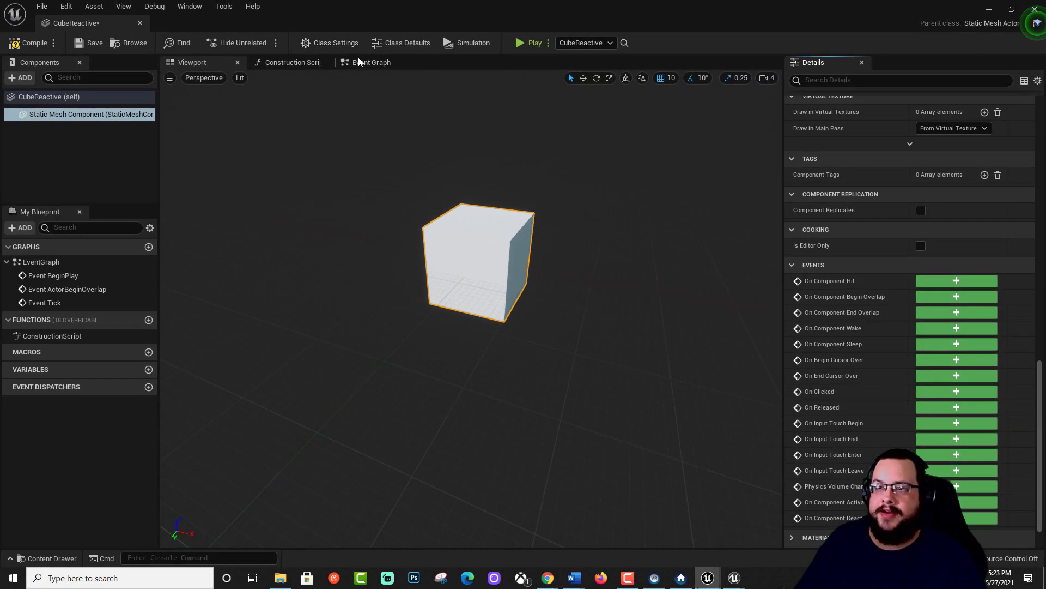
# Delete the default BeginPlay, ActorBeginOverlap and Tick event nodes from the Event Graph.
pyautogui.click(367, 62)
pyautogui.moveTo(776, 331); pyautogui.dragTo(639, 272, button='right')
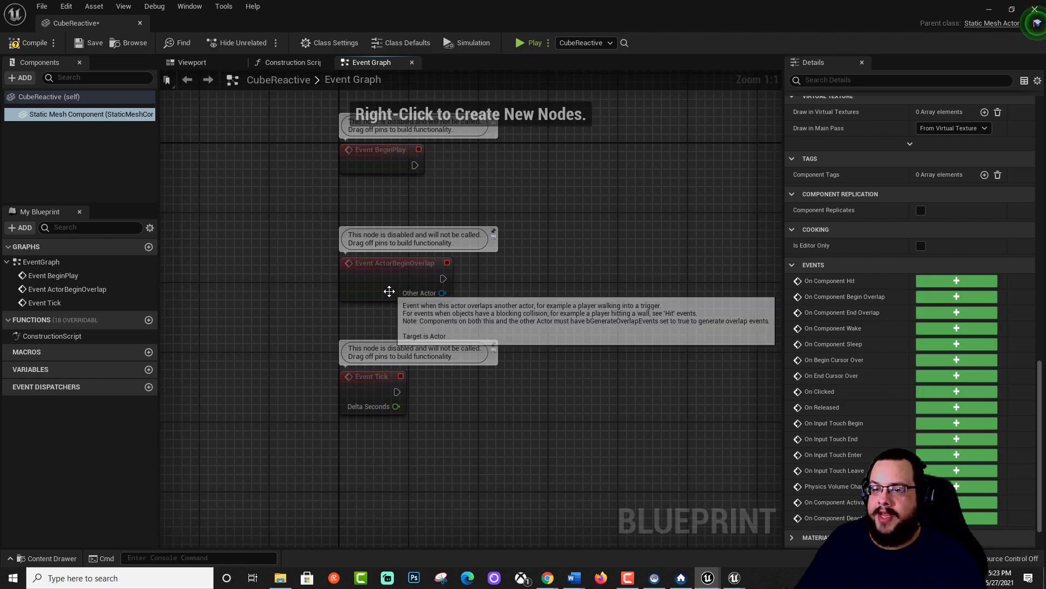
pyautogui.moveTo(393, 401)
pyautogui.moveTo(525, 444); pyautogui.dragTo(319, 129)
pyautogui.press('Delete')
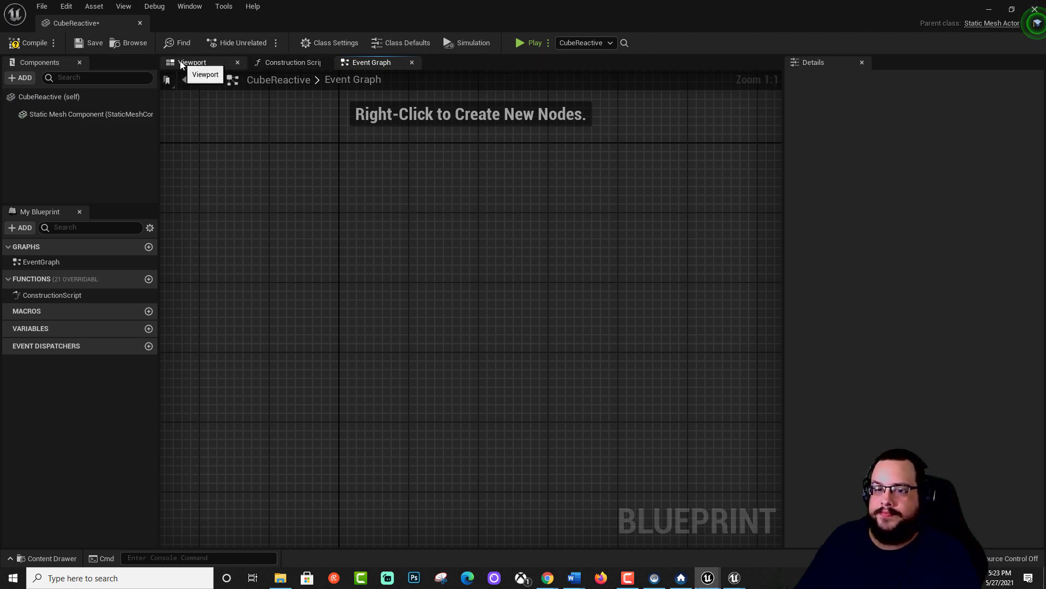
# Add an On Component Hit event for the Static Mesh Component and move its node toward the upper left of the graph.
pyautogui.click(87, 261)
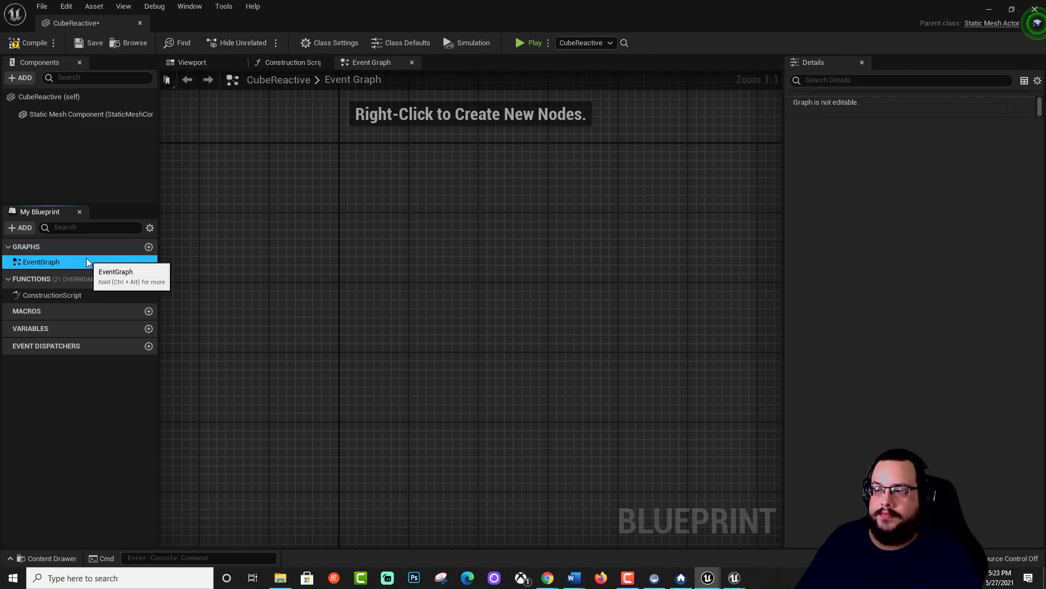
pyautogui.click(73, 96)
pyautogui.scroll(-5, 894, 354)
pyautogui.scroll(-5, 877, 360)
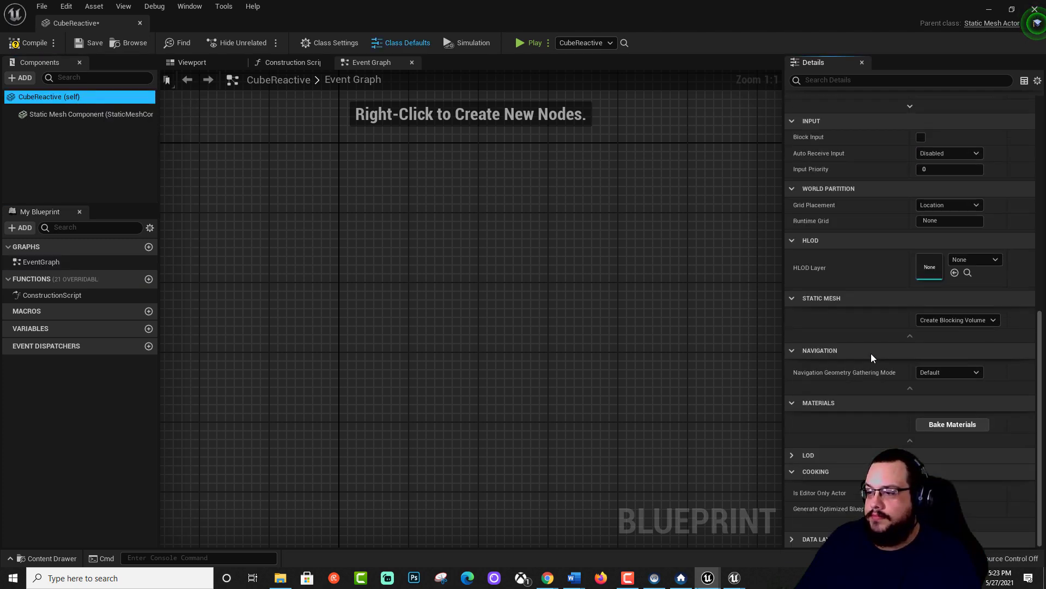
pyautogui.click(60, 113)
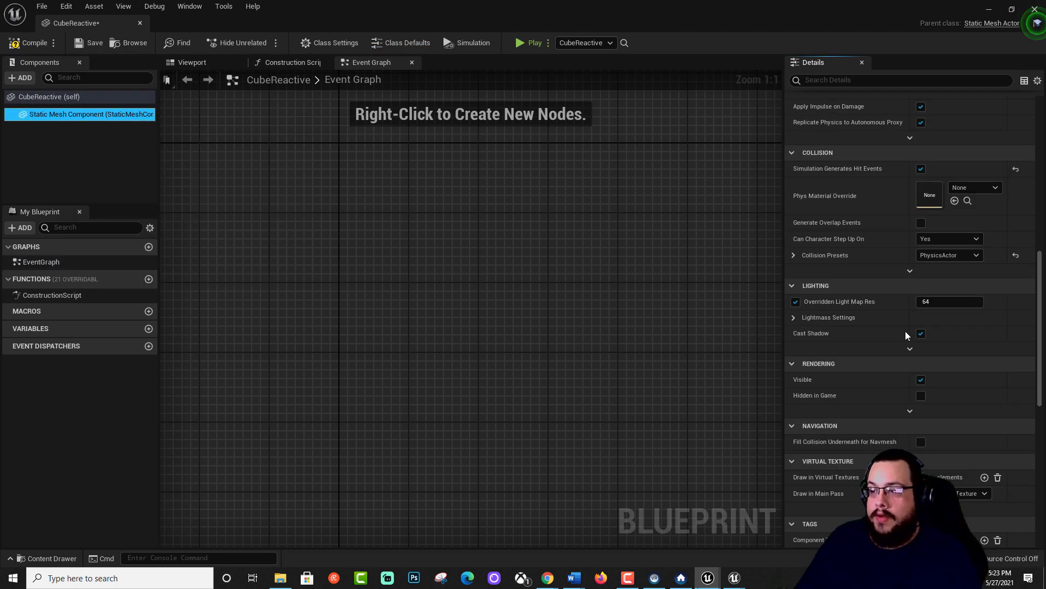
pyautogui.scroll(-8, 904, 332)
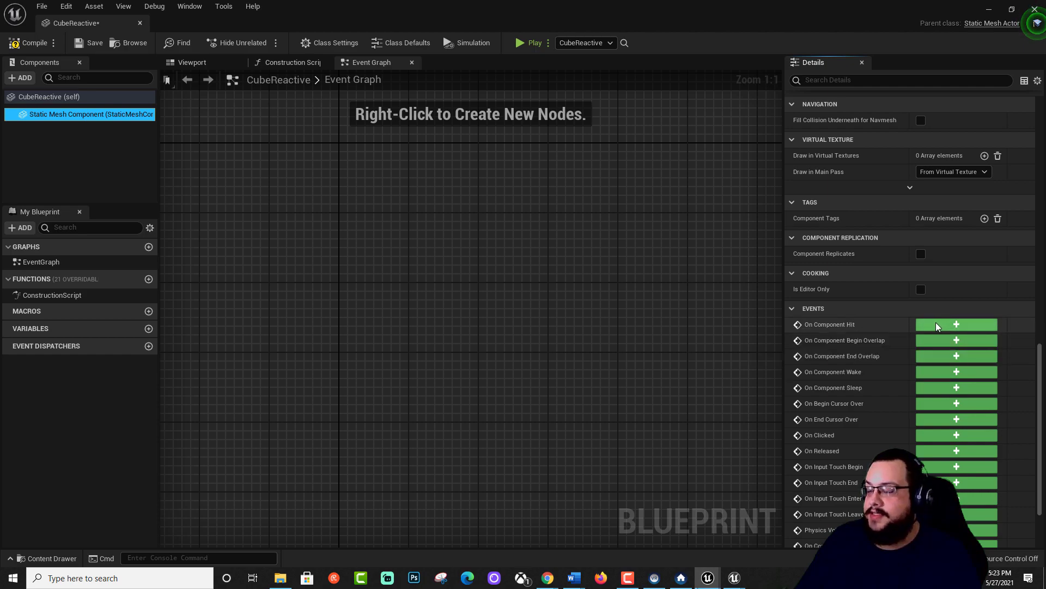
pyautogui.click(936, 325)
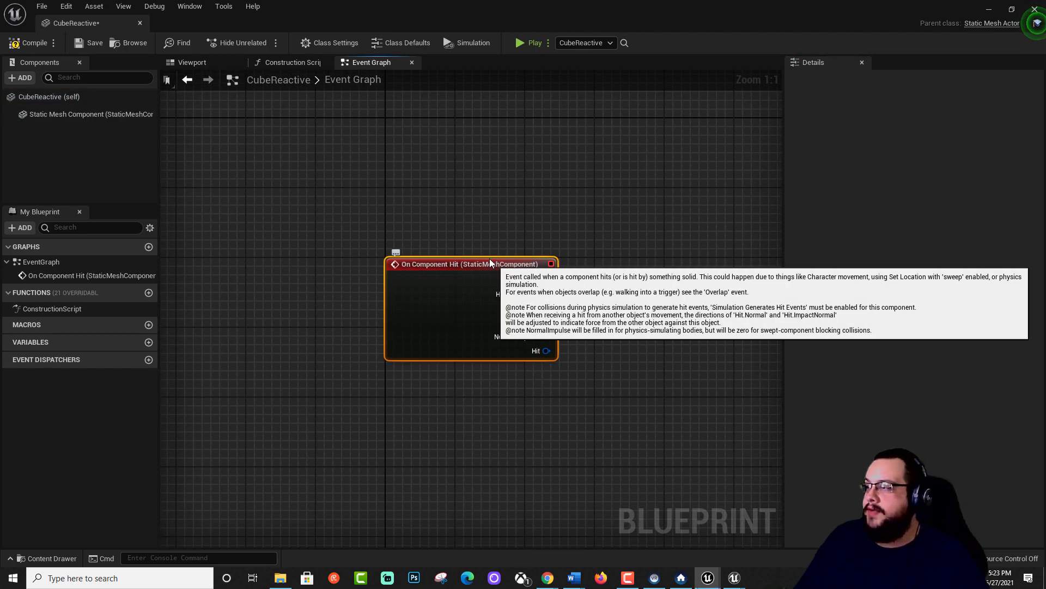
pyautogui.moveTo(489, 264); pyautogui.dragTo(283, 208)
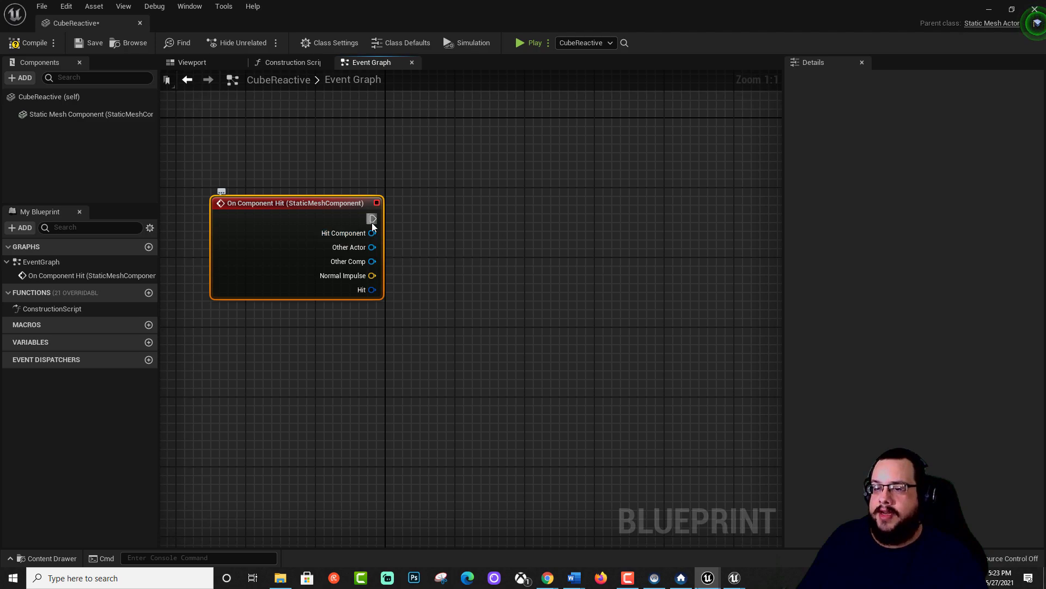
# Add a Cast To FirstPersonProjectile node that executes from the On Component Hit event.
pyautogui.moveTo(373, 220); pyautogui.dragTo(468, 196)
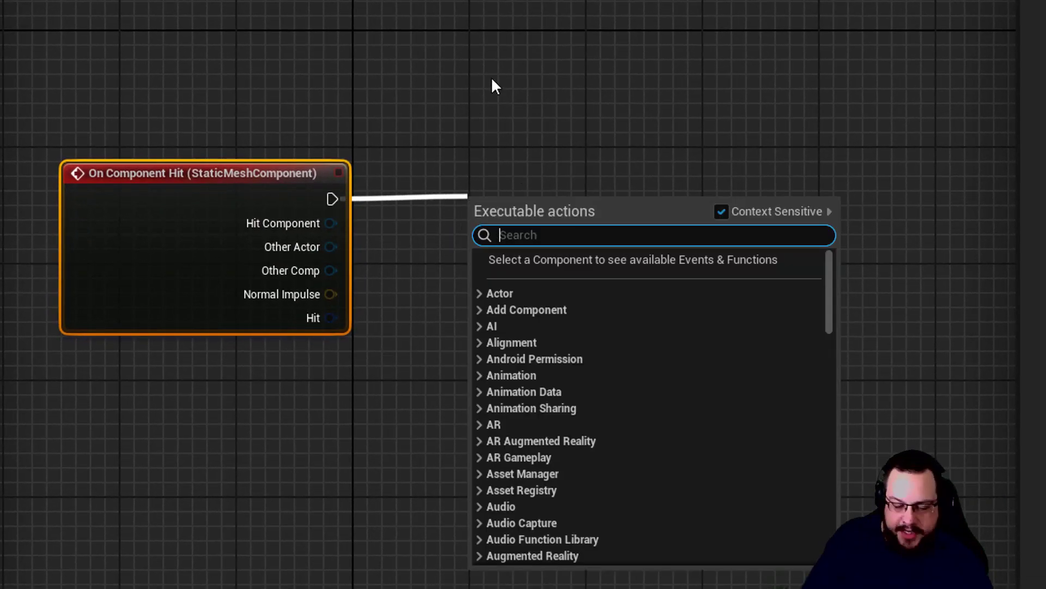
pyautogui.write('cas')
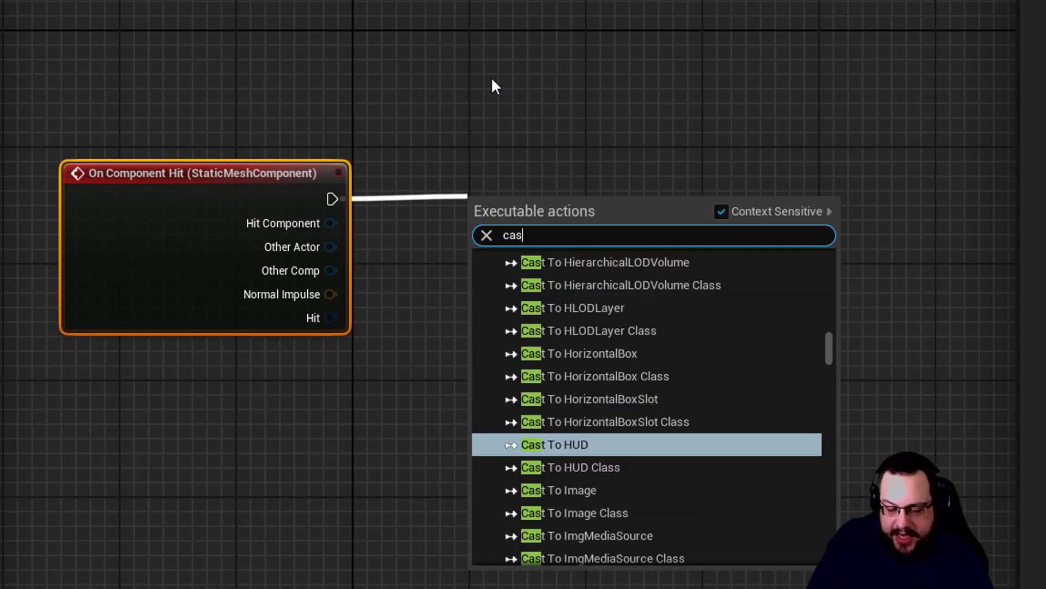
pyautogui.write('t to Third')
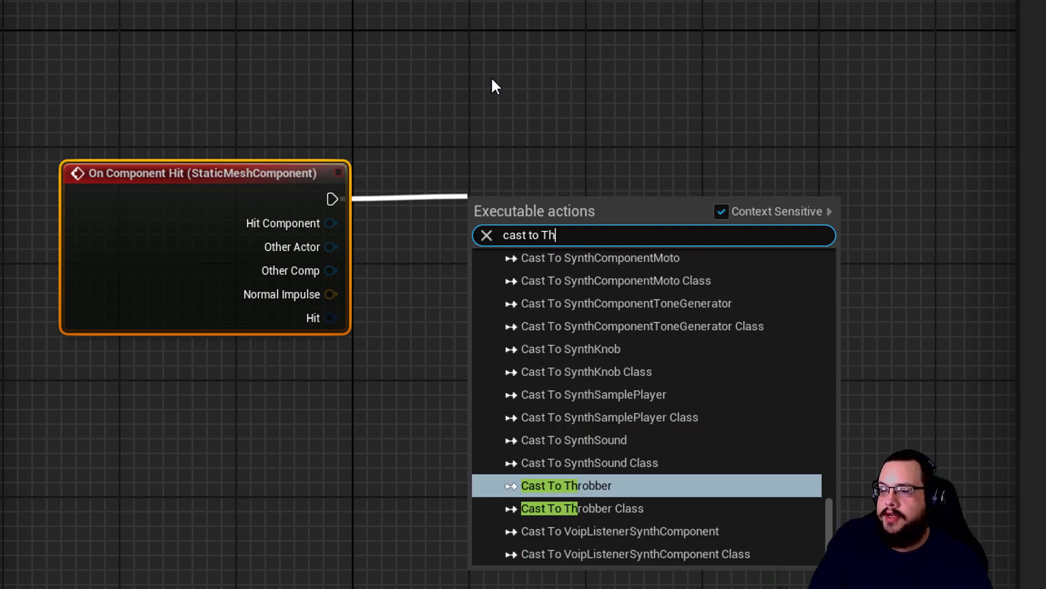
pyautogui.press('BackSpace')
pyautogui.press('BackSpace')
pyautogui.press('BackSpace')
pyautogui.press('BackSpace')
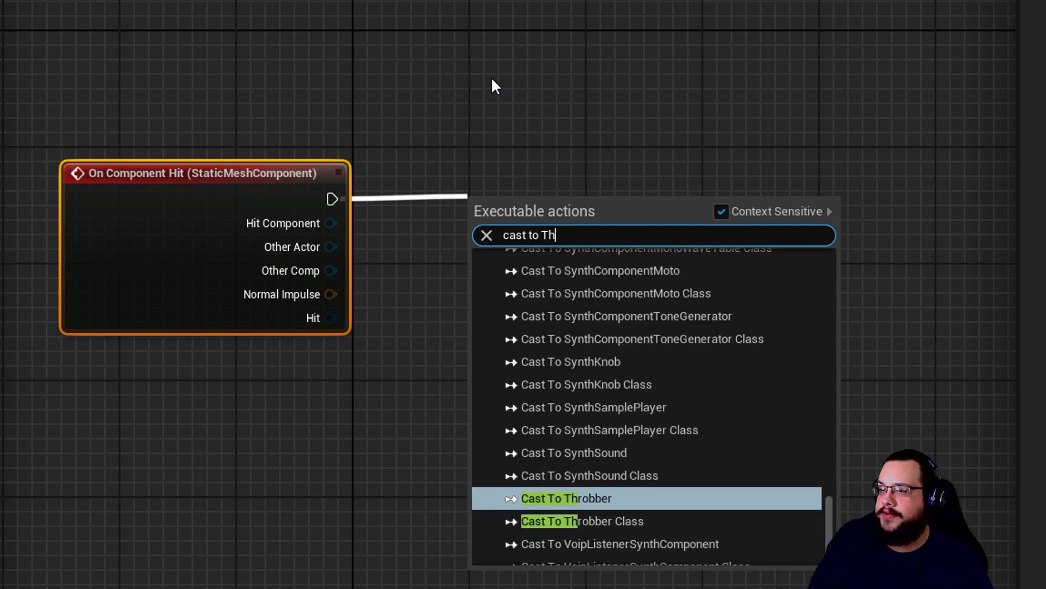
pyautogui.write('FirstPersonP')
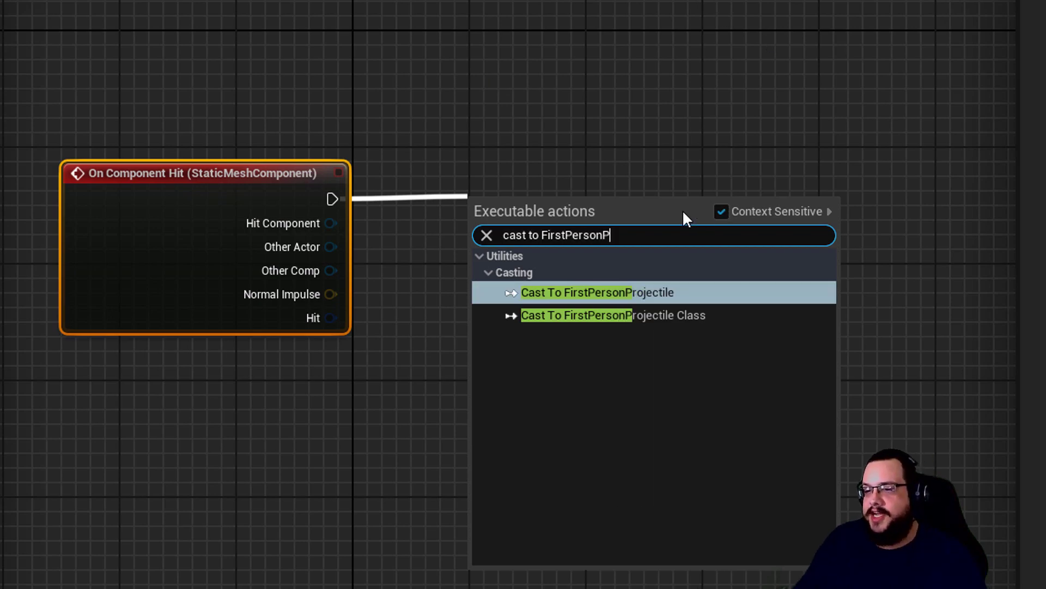
pyautogui.click(670, 297)
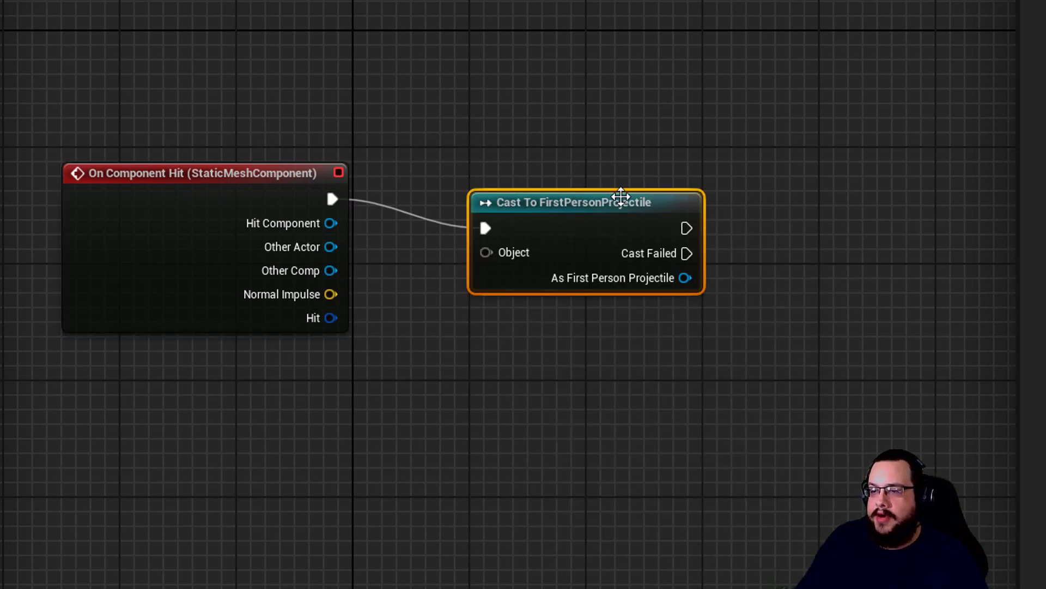
# Connect the event's Other Actor output to the cast node's Object input and place the cast node higher than the event.
pyautogui.moveTo(621, 196); pyautogui.dragTo(584, 172)
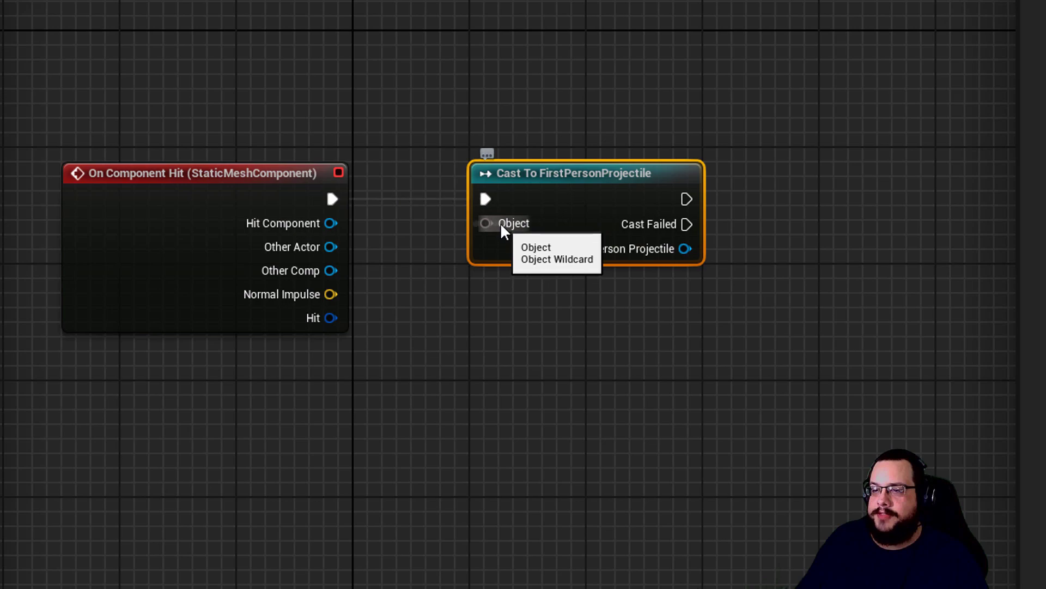
pyautogui.moveTo(500, 222); pyautogui.dragTo(328, 246)
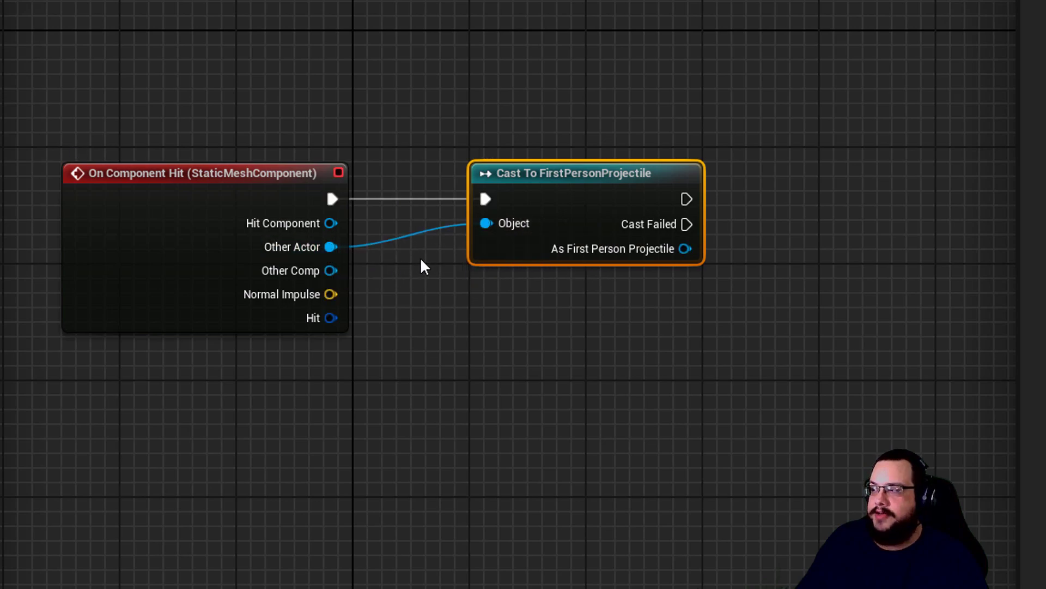
pyautogui.moveTo(603, 168); pyautogui.dragTo(611, 58)
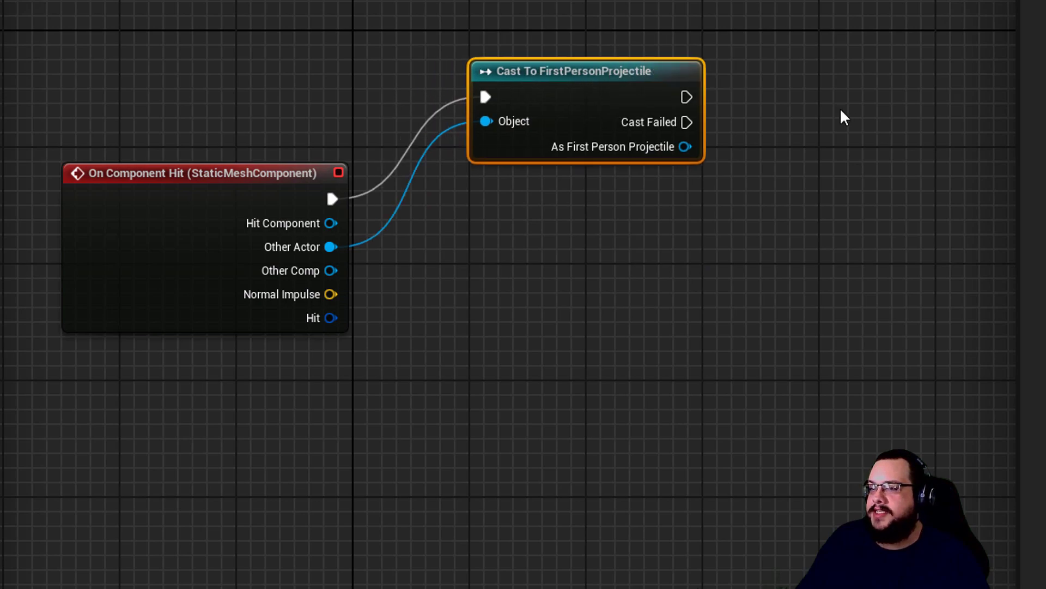
# Add a Set Material (StaticMeshComponent) node after the successful cast and arrange it with its Static Mesh Component reference node.
pyautogui.moveTo(841, 114); pyautogui.dragTo(319, 134, button='right')
pyautogui.moveTo(287, 133); pyautogui.dragTo(492, 222)
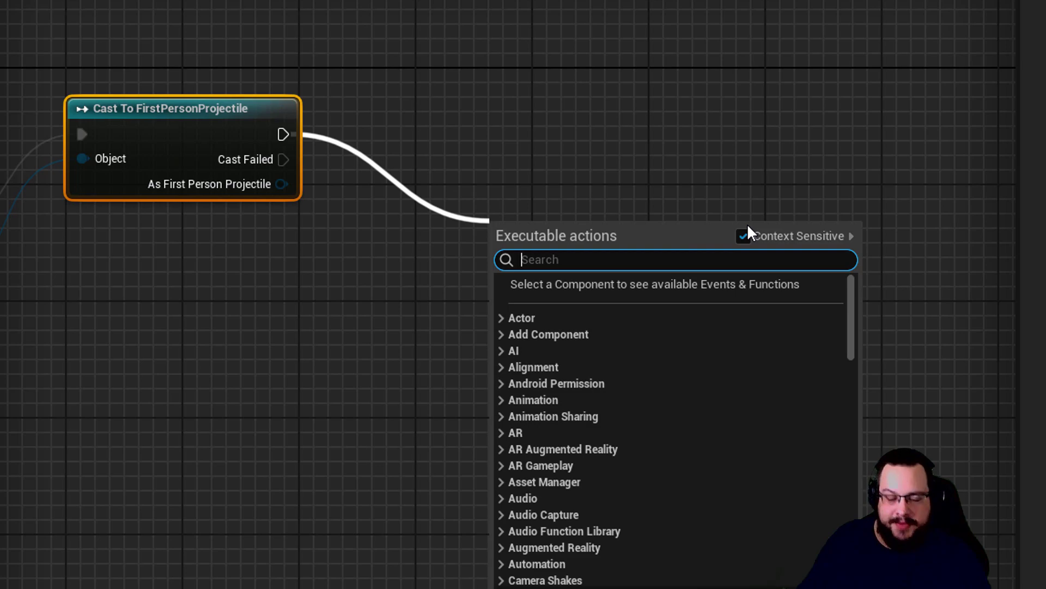
pyautogui.write('set material')
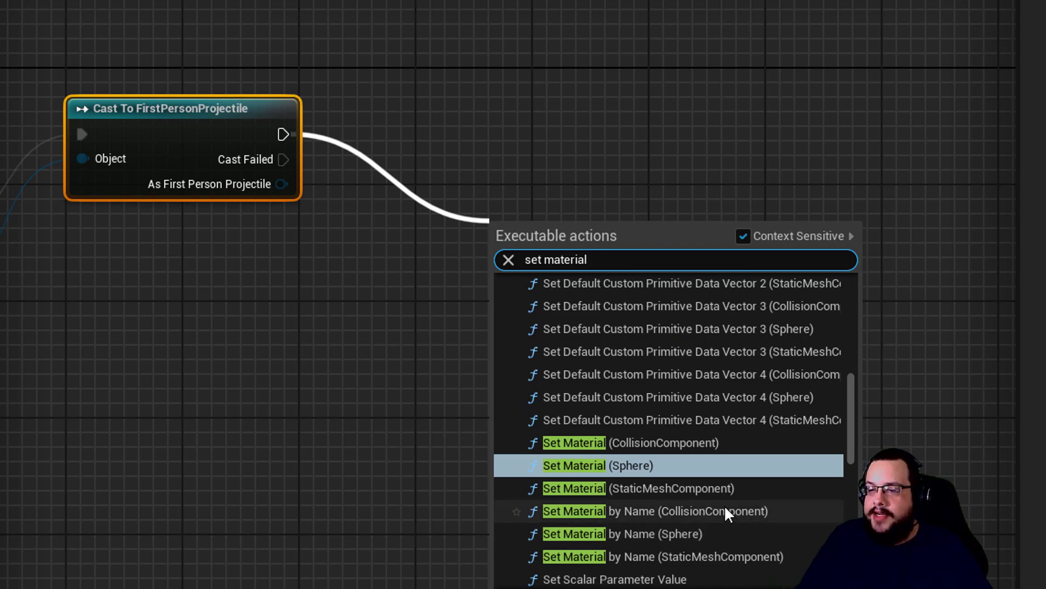
pyautogui.click(662, 491)
pyautogui.moveTo(598, 254); pyautogui.dragTo(628, 140)
pyautogui.moveTo(321, 101); pyautogui.dragTo(287, 259)
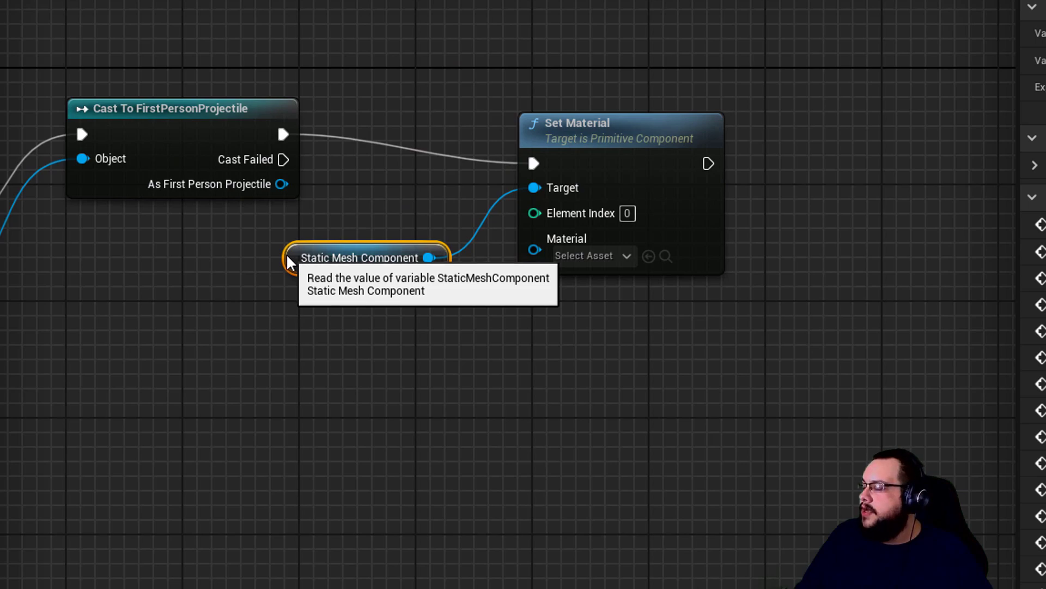
# Replace the Static Mesh Component reference with the event's Hit Component as Set Material's Target, and move Set Material closer to the cast.
pyautogui.moveTo(431, 342); pyautogui.dragTo(740, 407, button='right')
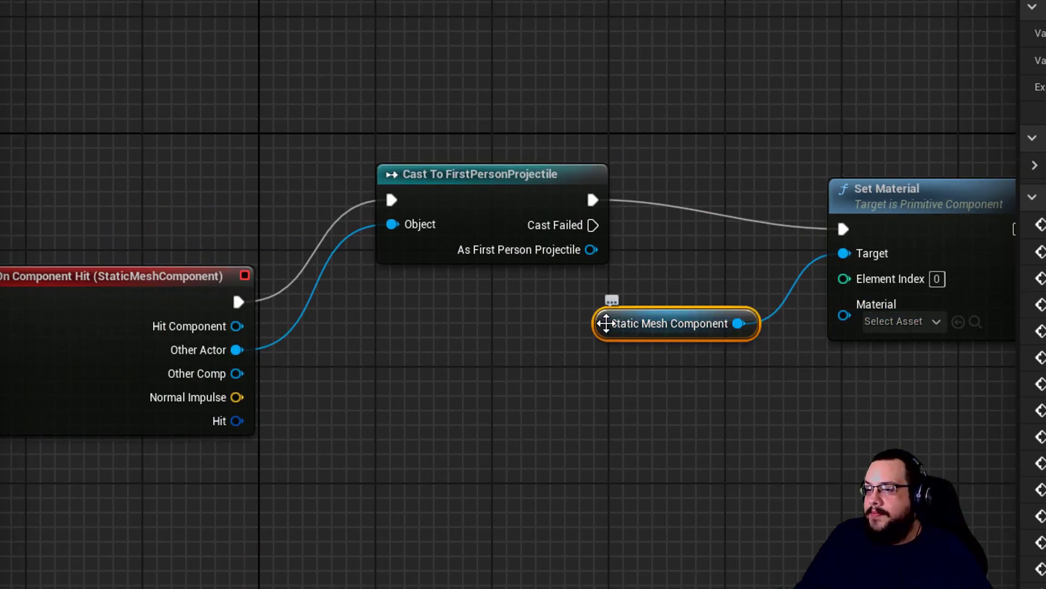
pyautogui.moveTo(603, 322); pyautogui.dragTo(498, 385)
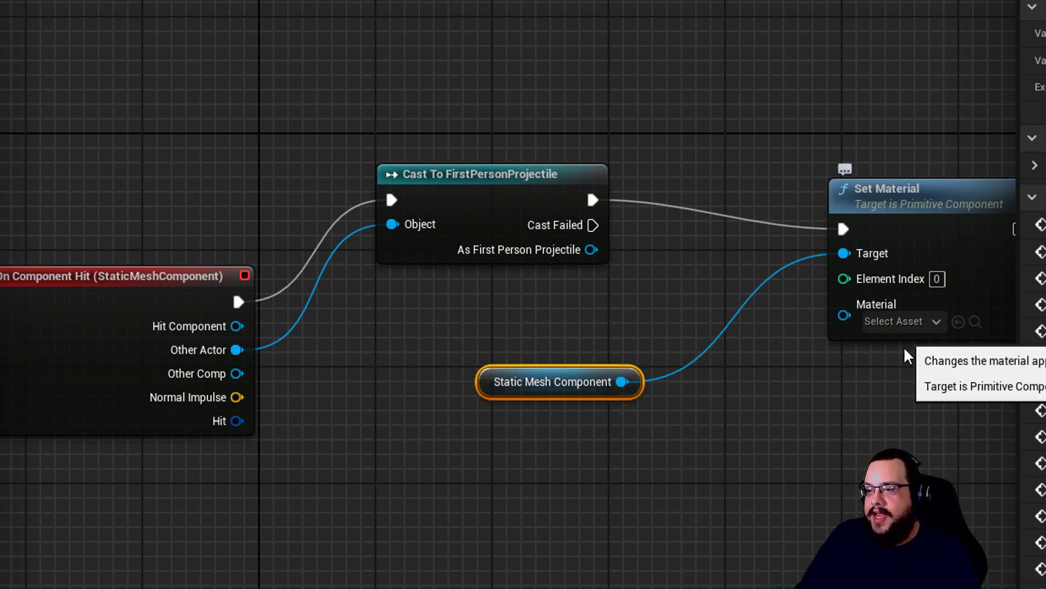
pyautogui.press('Delete')
pyautogui.moveTo(858, 254); pyautogui.dragTo(229, 326)
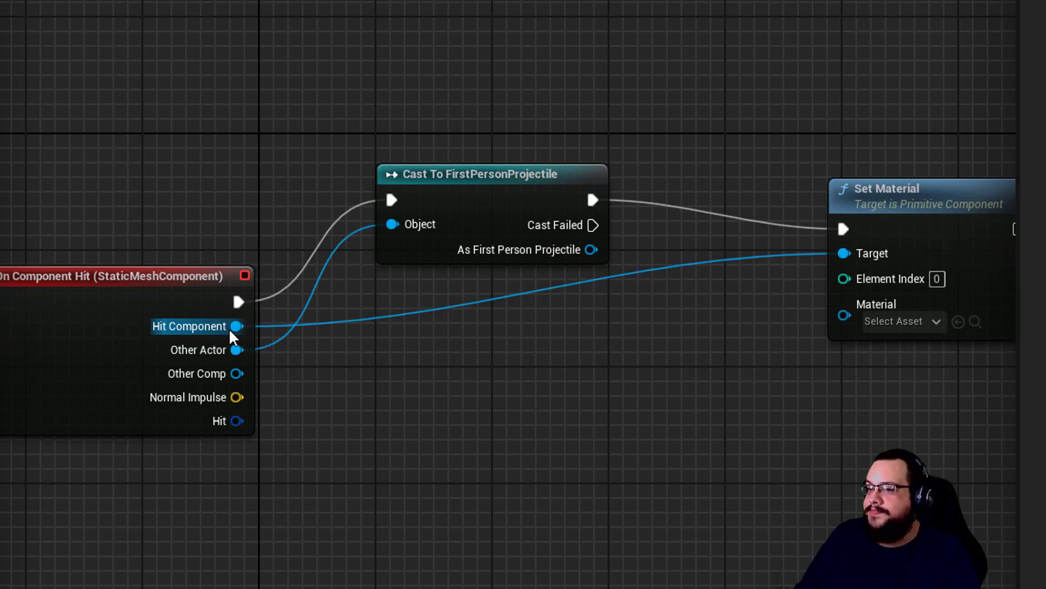
pyautogui.moveTo(933, 186); pyautogui.dragTo(796, 255)
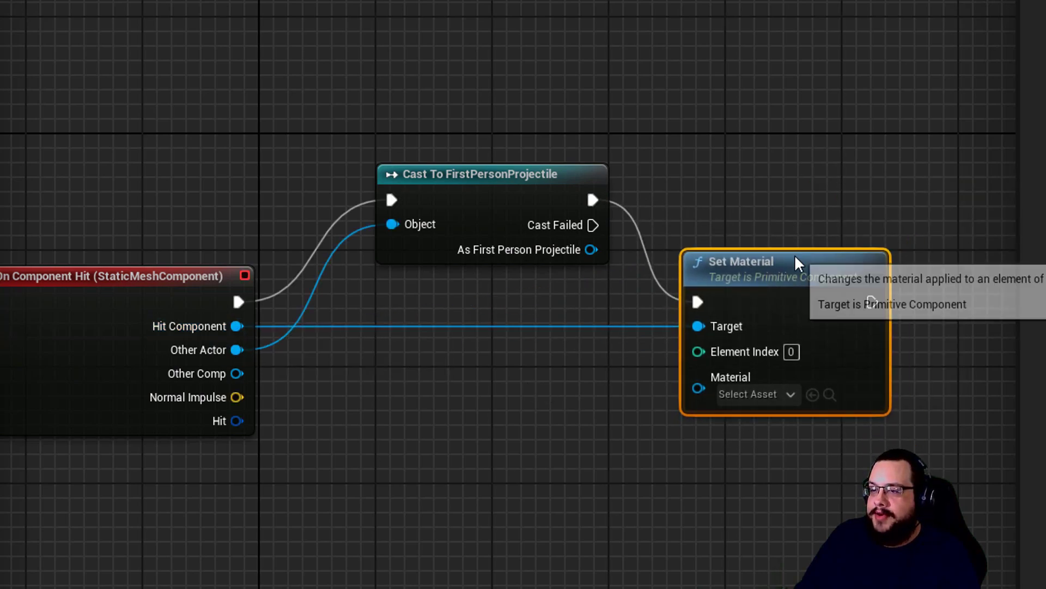
# Add a Delay node after Set Material, set its duration to 3.0, and place it closer to Set Material.
pyautogui.moveTo(822, 540); pyautogui.dragTo(628, 507, button='right')
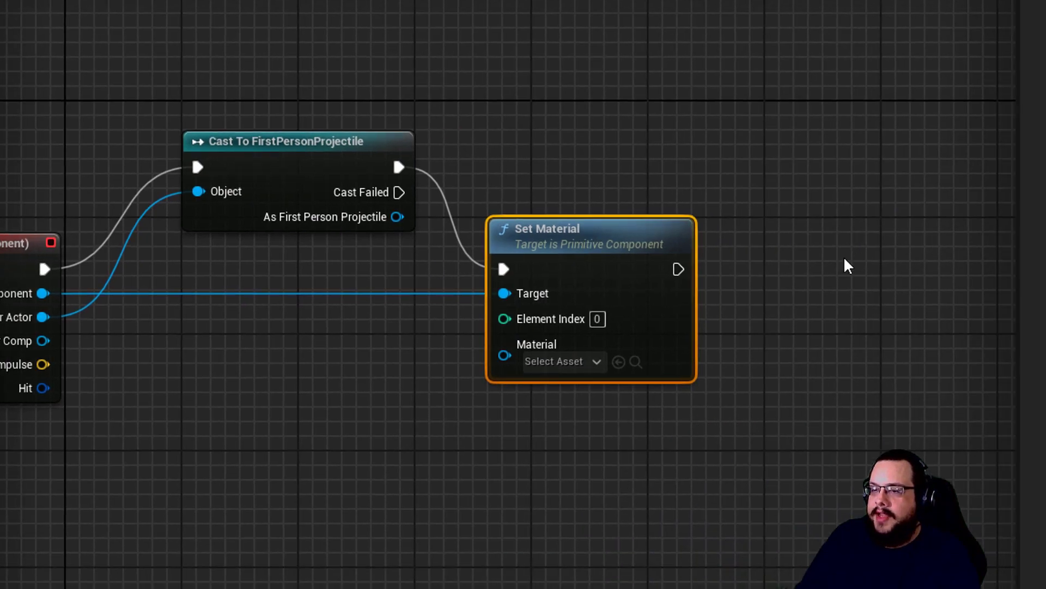
pyautogui.moveTo(844, 257); pyautogui.dragTo(653, 280, button='right')
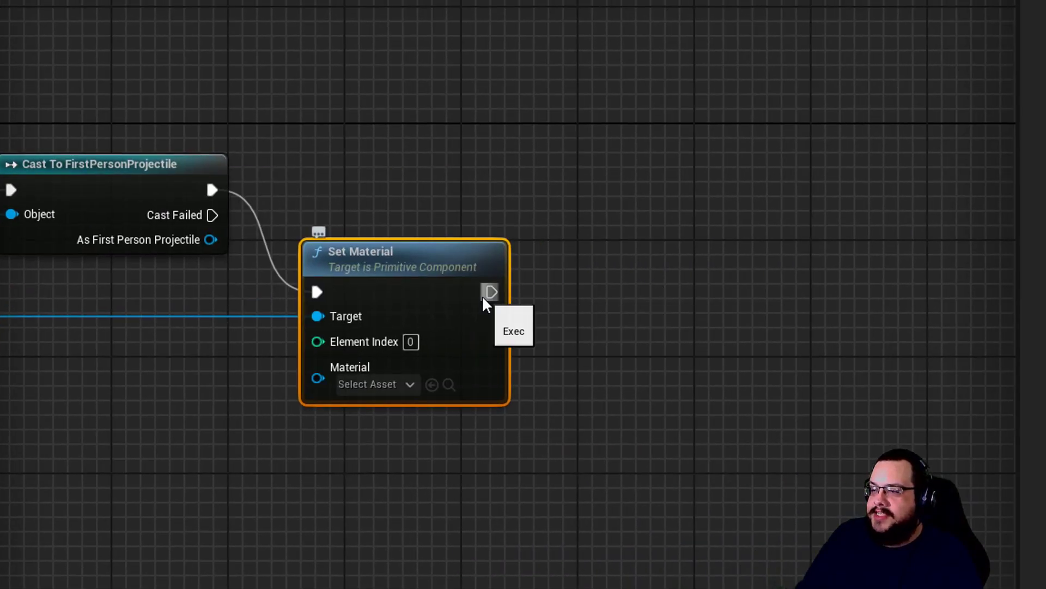
pyautogui.moveTo(482, 298); pyautogui.dragTo(715, 286)
pyautogui.write('delay')
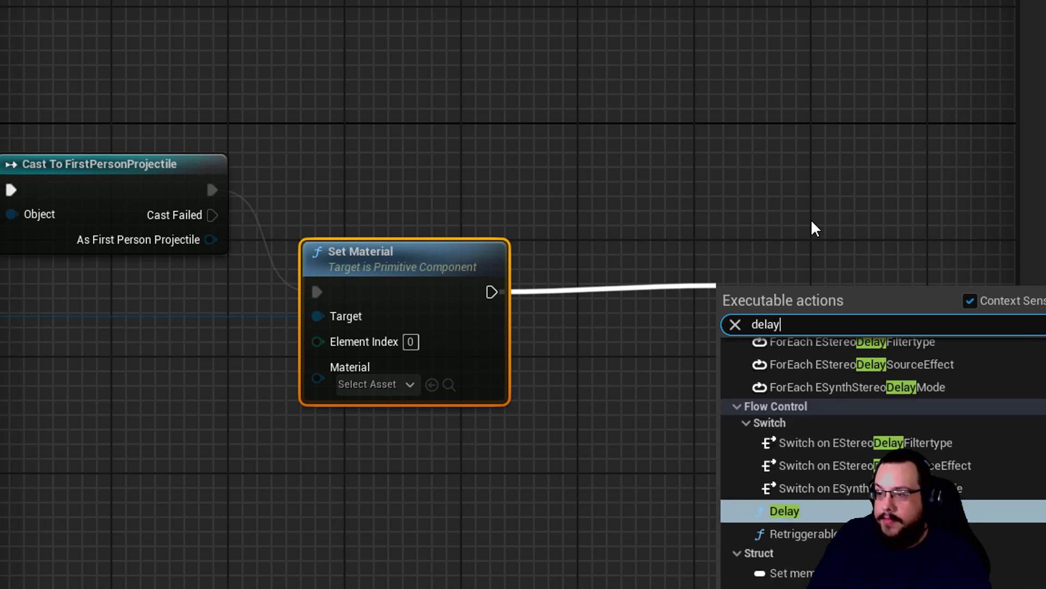
pyautogui.click(804, 509)
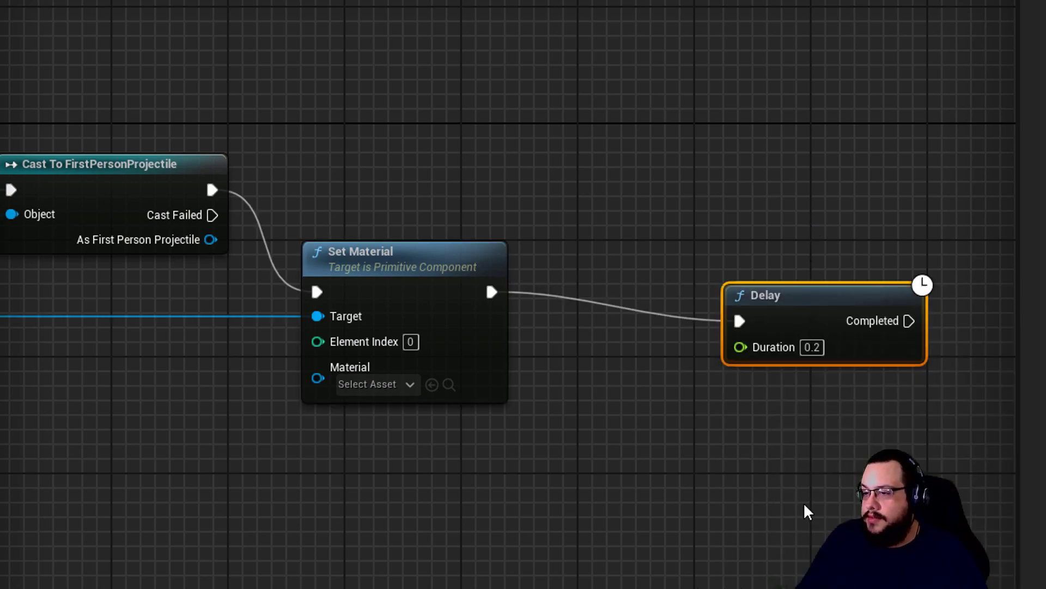
pyautogui.click(812, 347)
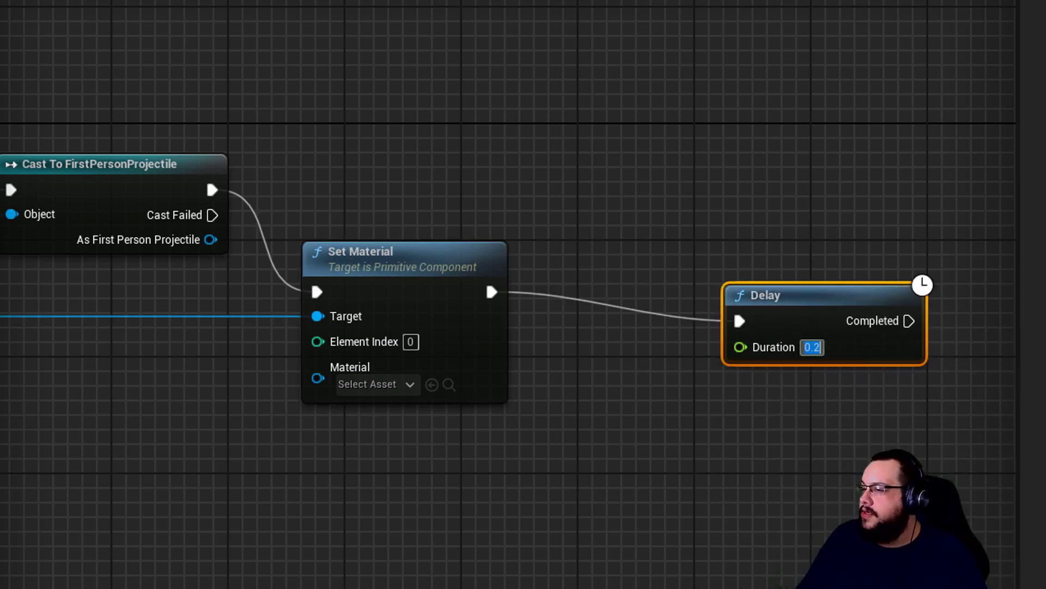
pyautogui.click(818, 386)
pyautogui.moveTo(772, 304); pyautogui.dragTo(657, 271)
# Add a second Set Material (StaticMeshComponent) node after the Delay and replace its Static Mesh Component reference with the event's Hit Component as Target.
pyautogui.moveTo(764, 277); pyautogui.dragTo(908, 290)
pyautogui.write('set')
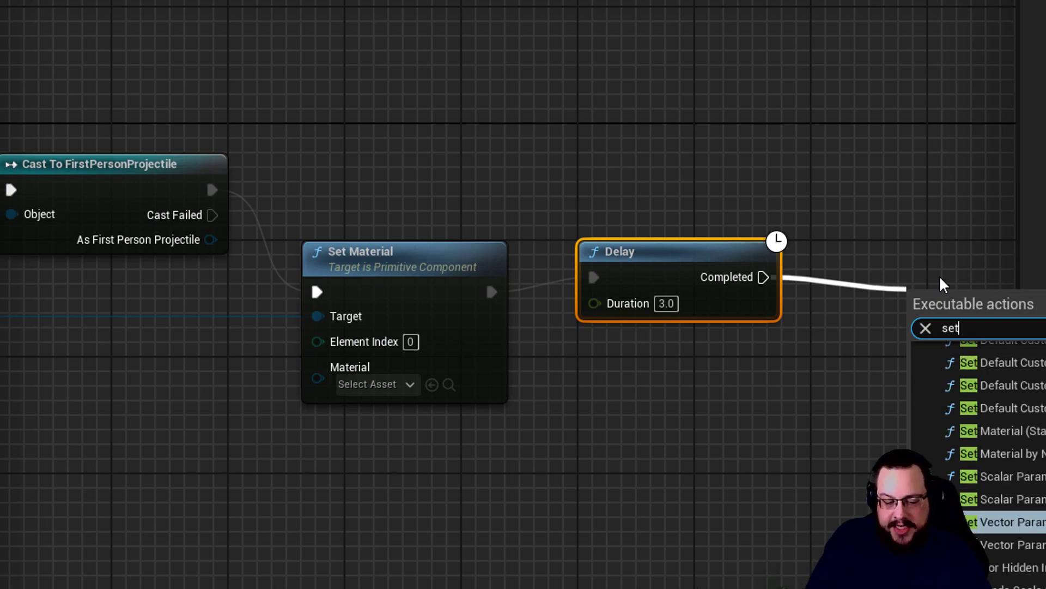
pyautogui.write(' material')
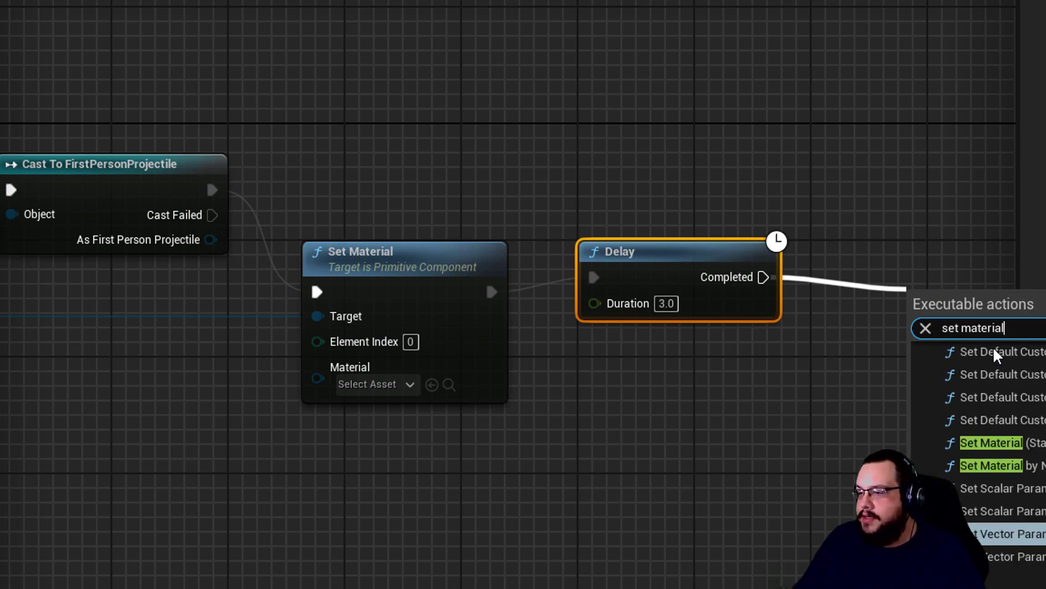
pyautogui.click(991, 442)
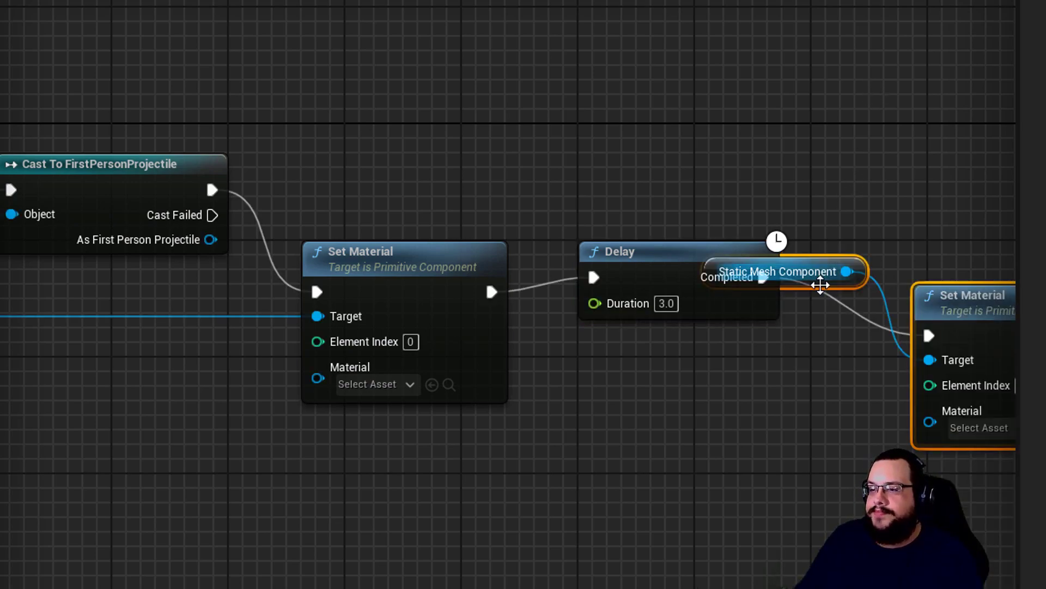
pyautogui.click(820, 284)
pyautogui.press('Delete')
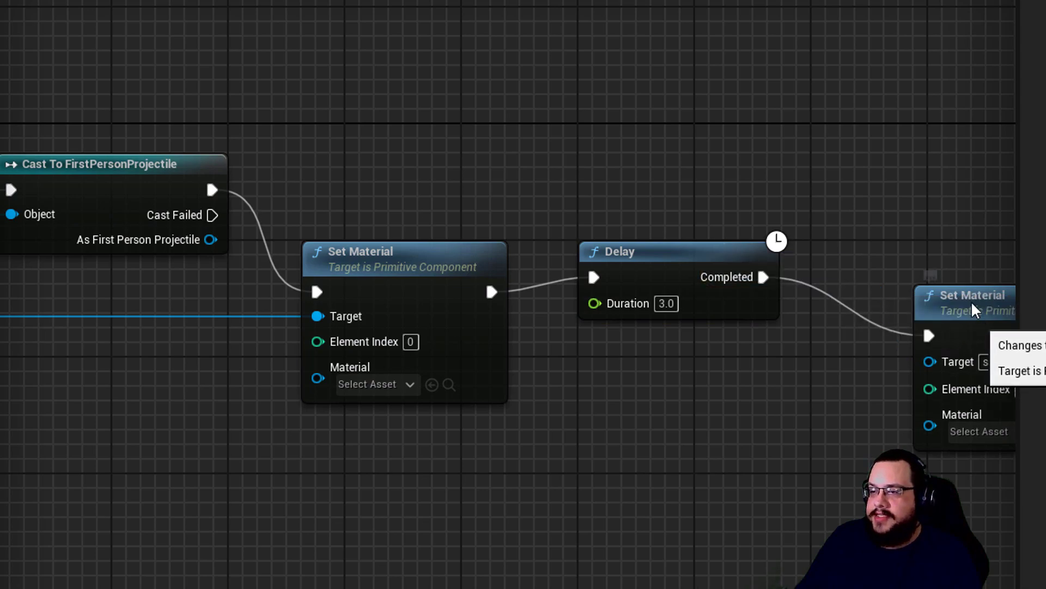
pyautogui.moveTo(974, 310); pyautogui.dragTo(943, 270)
pyautogui.moveTo(933, 320); pyautogui.dragTo(374, 325)
# Line up both Set Material nodes and the Delay node in a straight row with the cast node.
pyautogui.moveTo(712, 415); pyautogui.dragTo(194, 410, button='right')
pyautogui.moveTo(409, 257); pyautogui.dragTo(423, 191)
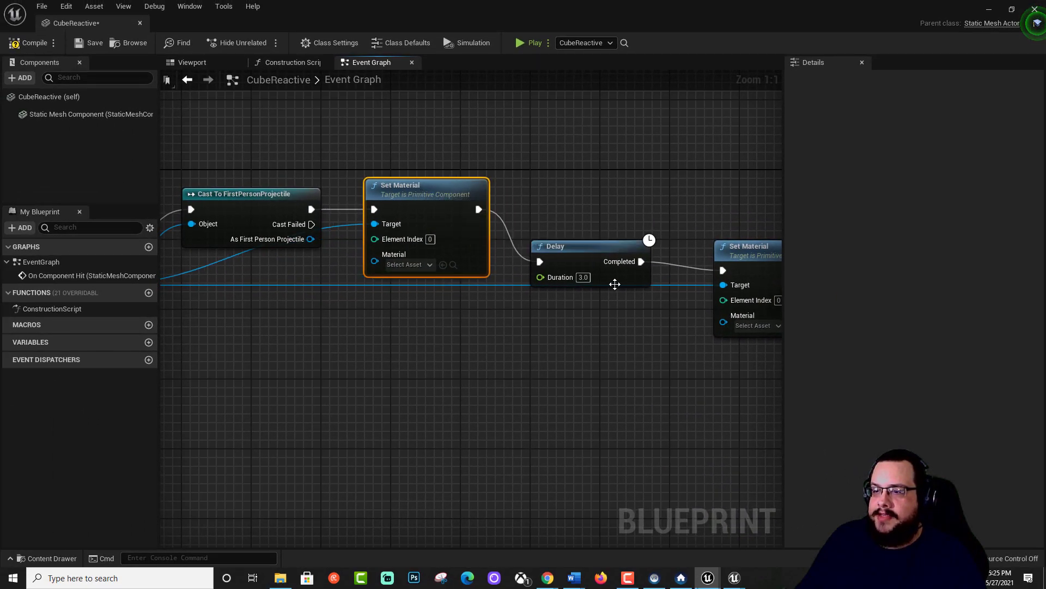
pyautogui.moveTo(599, 246); pyautogui.dragTo(591, 194)
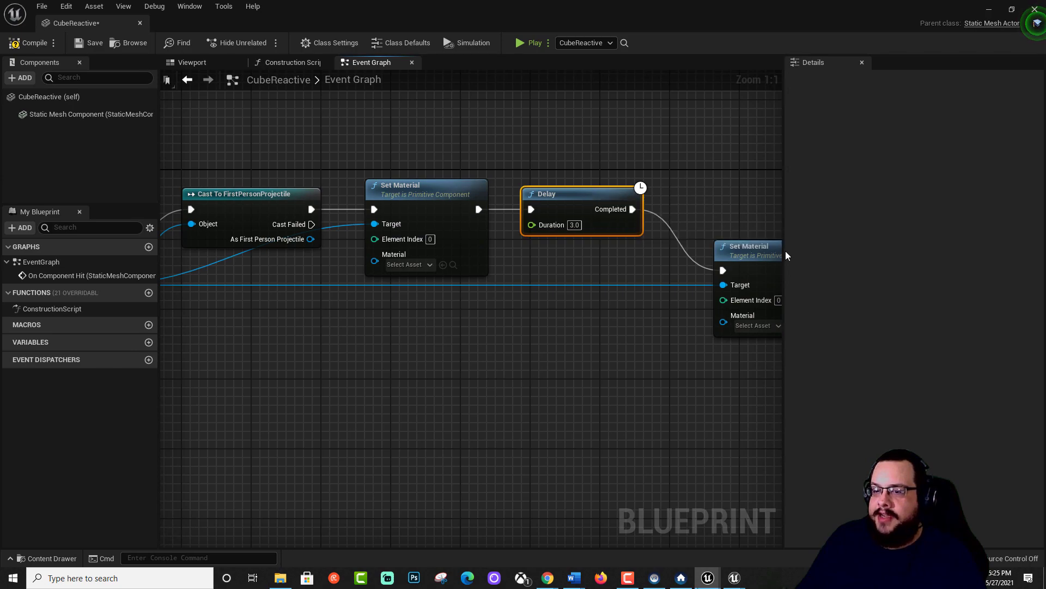
pyautogui.scroll(-2, 482, 271)
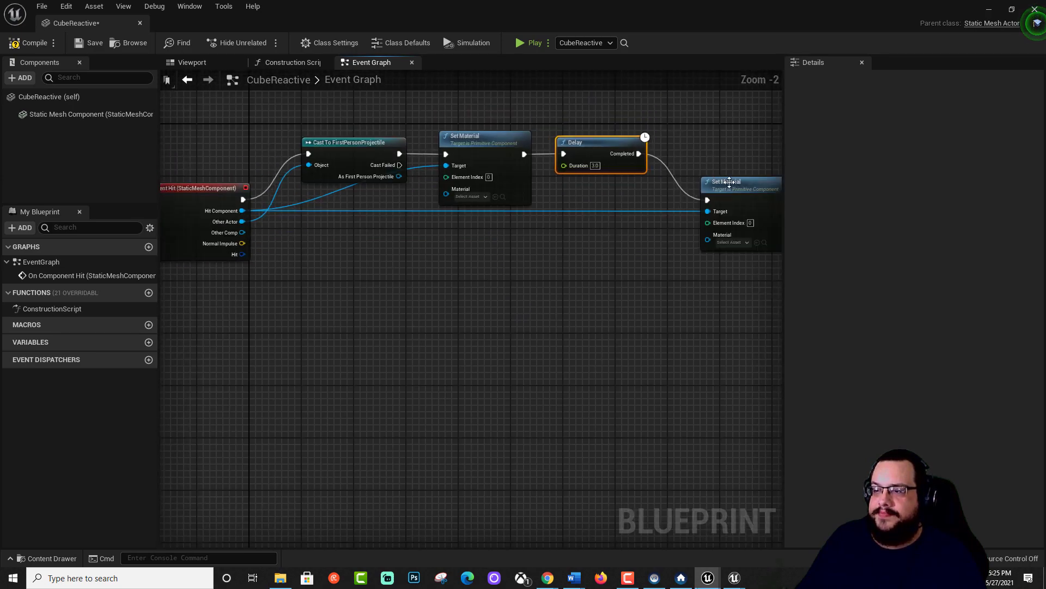
pyautogui.moveTo(729, 182); pyautogui.dragTo(740, 142)
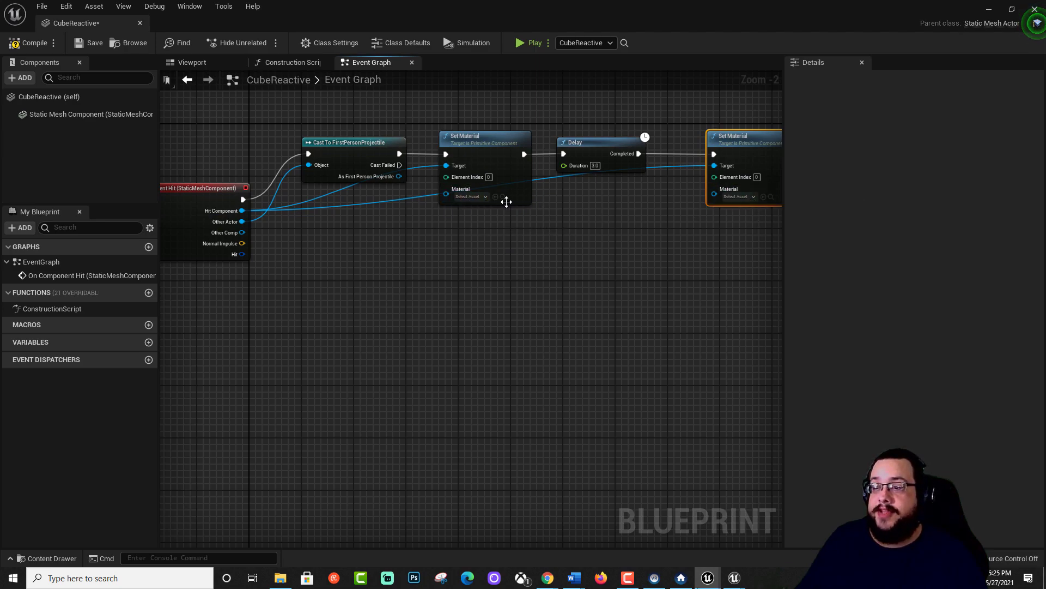
# Set the material of the first Set Material node to MatRed.
pyautogui.click(471, 198)
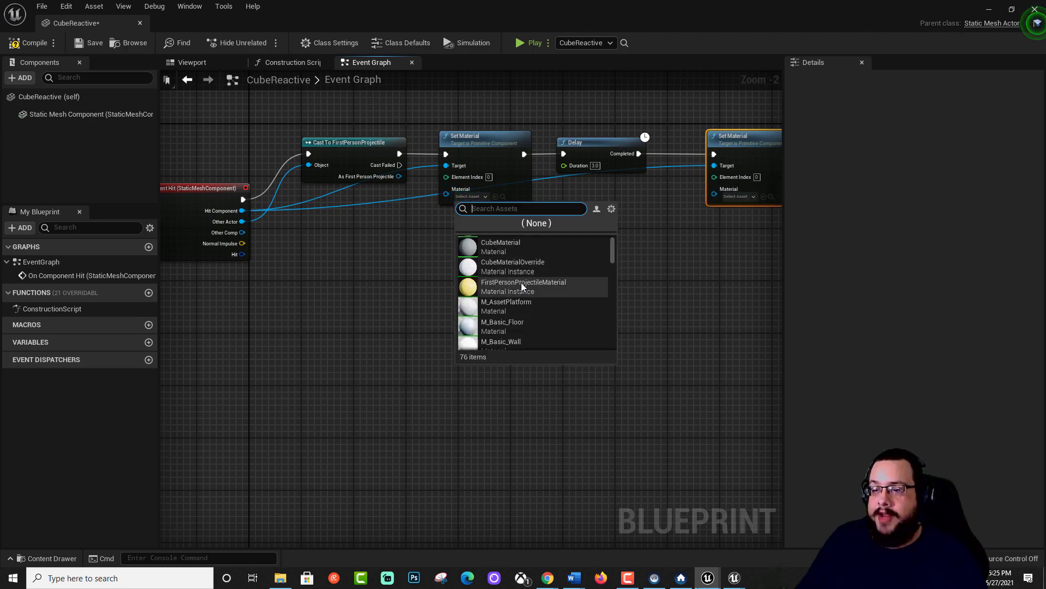
pyautogui.scroll(-5, 523, 283)
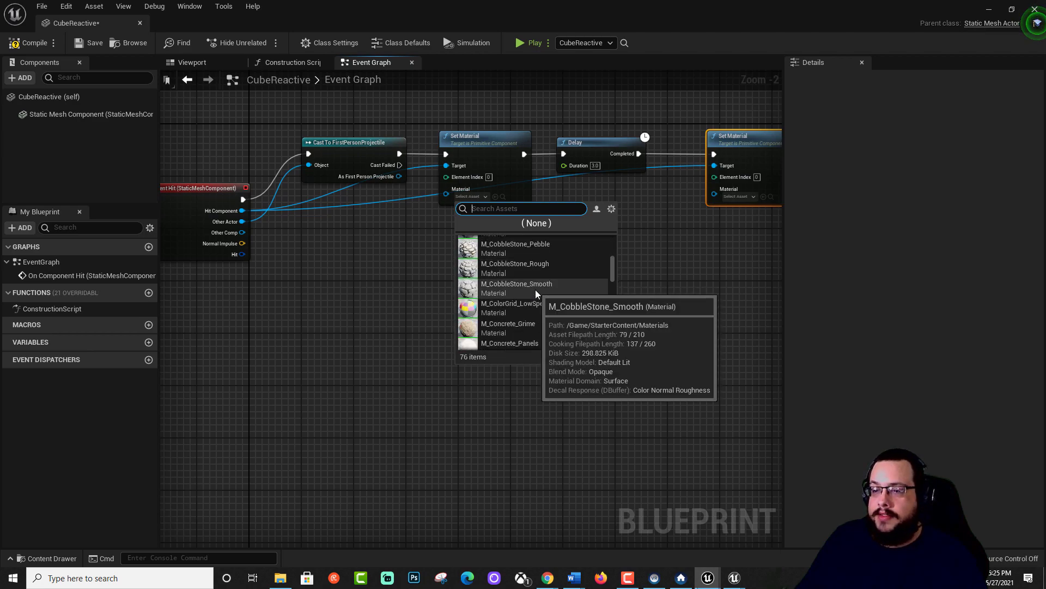
pyautogui.scroll(-3, 536, 289)
pyautogui.scroll(-3, 538, 294)
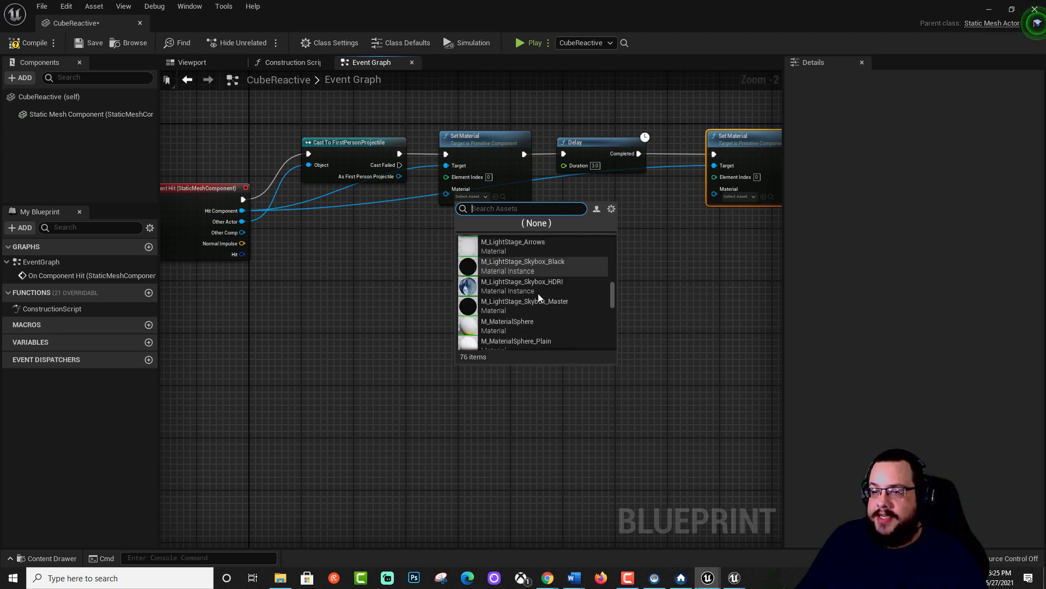
pyautogui.scroll(-3, 541, 298)
pyautogui.scroll(-6, 543, 299)
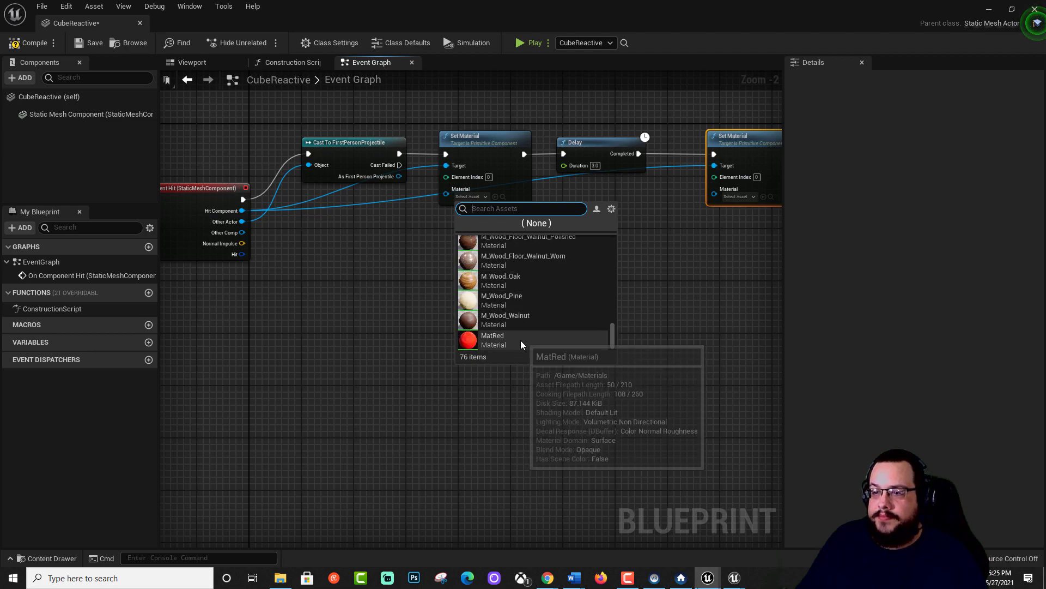
pyautogui.click(521, 339)
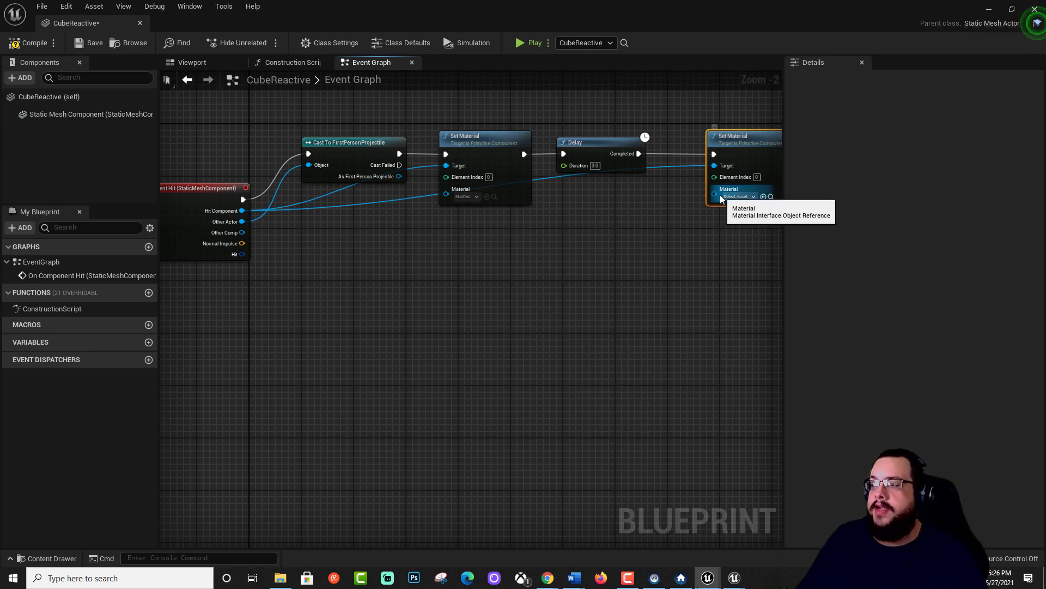
# Check the Static Mesh Component's own material, set the second Set Material node's material to CubeMaterial, and compile the blueprint.
pyautogui.click(741, 198)
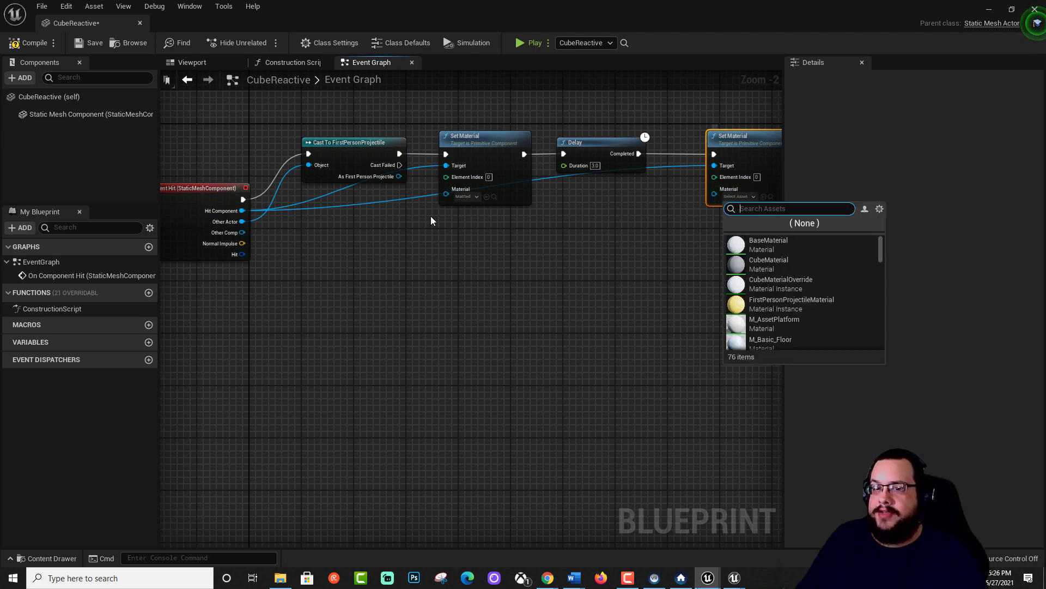
pyautogui.click(451, 258)
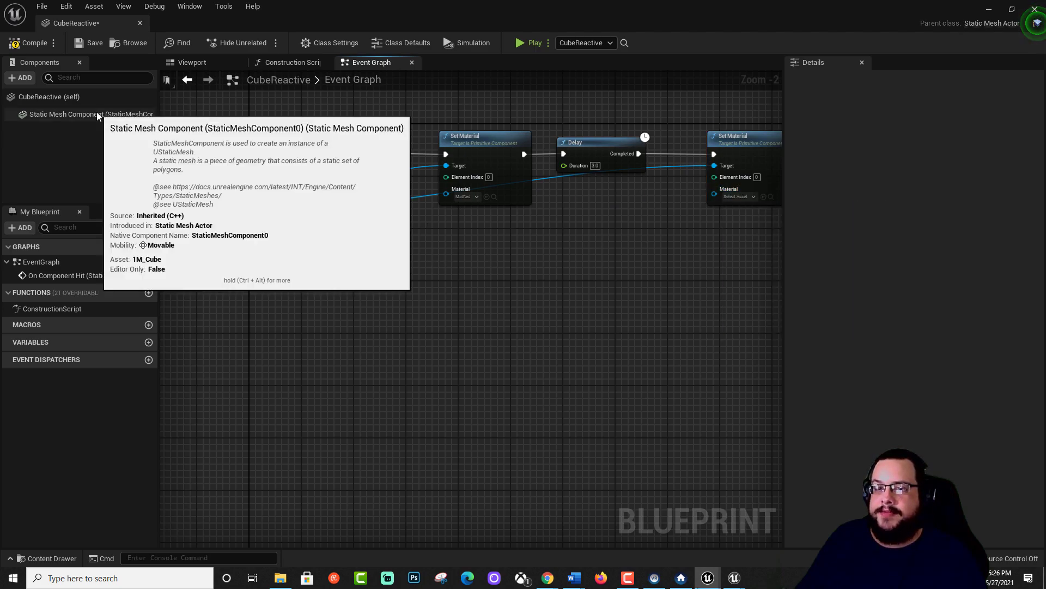
pyautogui.click(74, 112)
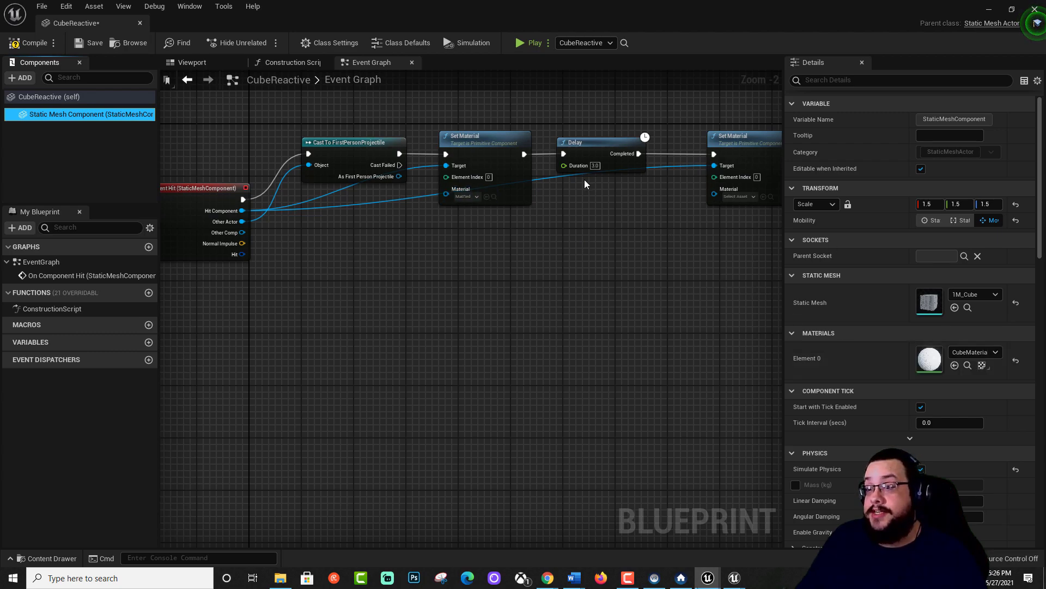
pyautogui.click(752, 198)
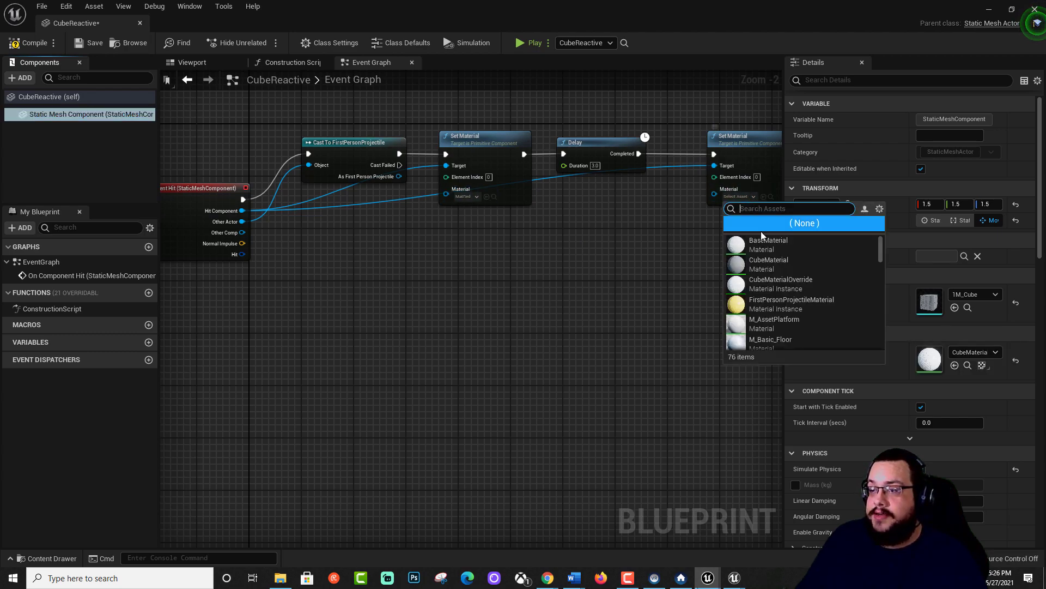
pyautogui.click(770, 262)
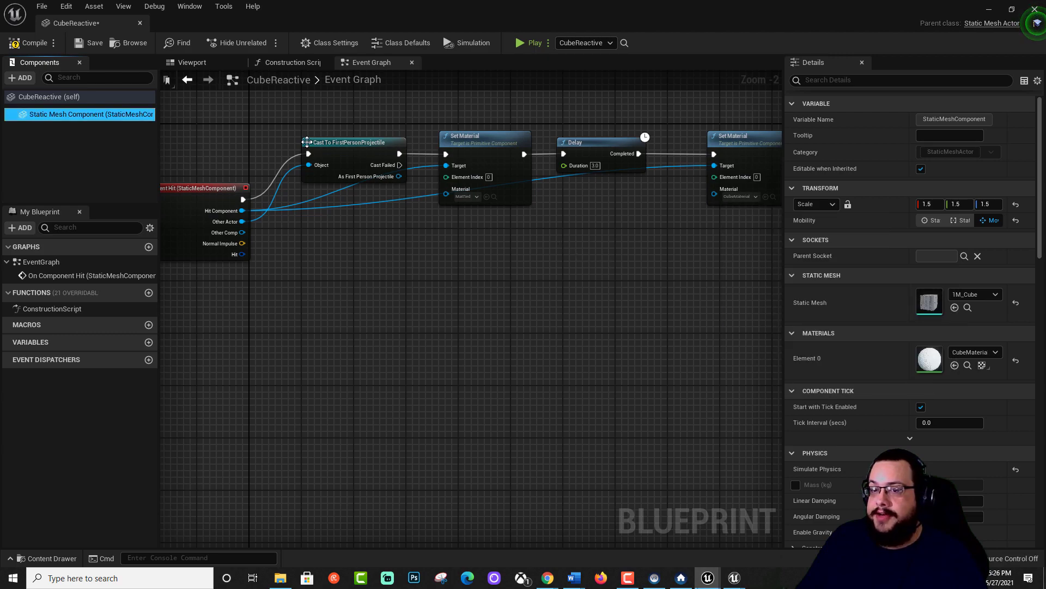
pyautogui.click(35, 48)
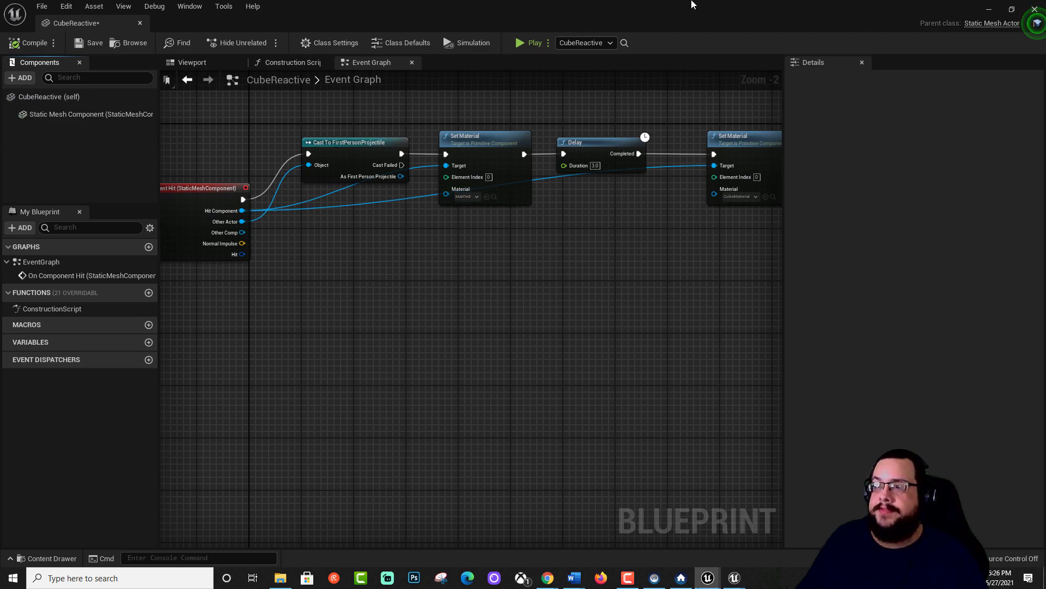
# Close the blueprint window, play the level, shoot the reactive cubes to test the material change and reset, and stop the play session.
pyautogui.moveTo(702, 8); pyautogui.dragTo(540, 152)
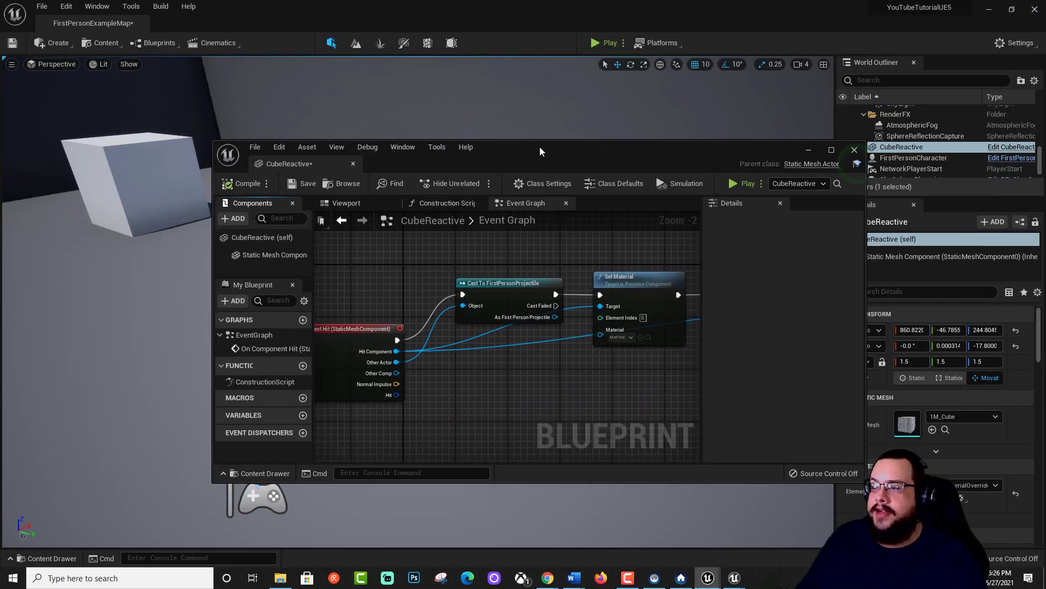
pyautogui.click(854, 150)
pyautogui.click(603, 41)
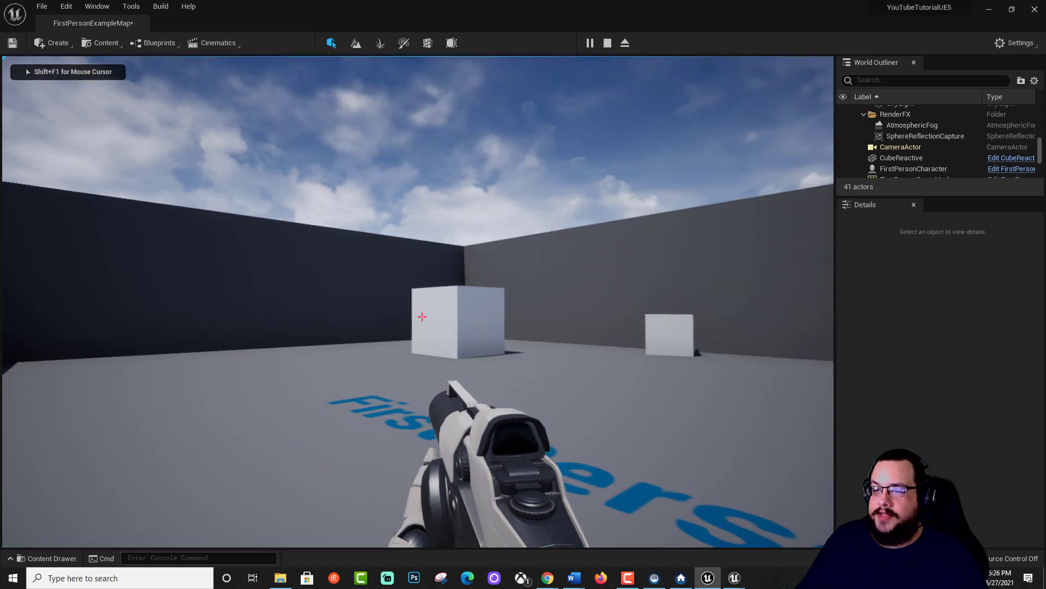
pyautogui.click(422, 316)
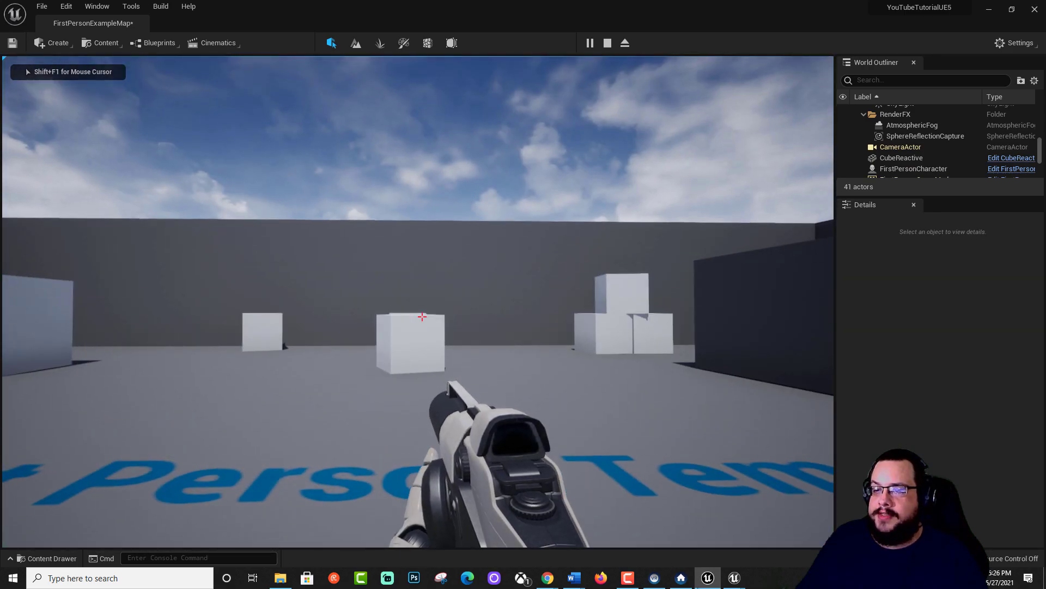
pyautogui.click(422, 316)
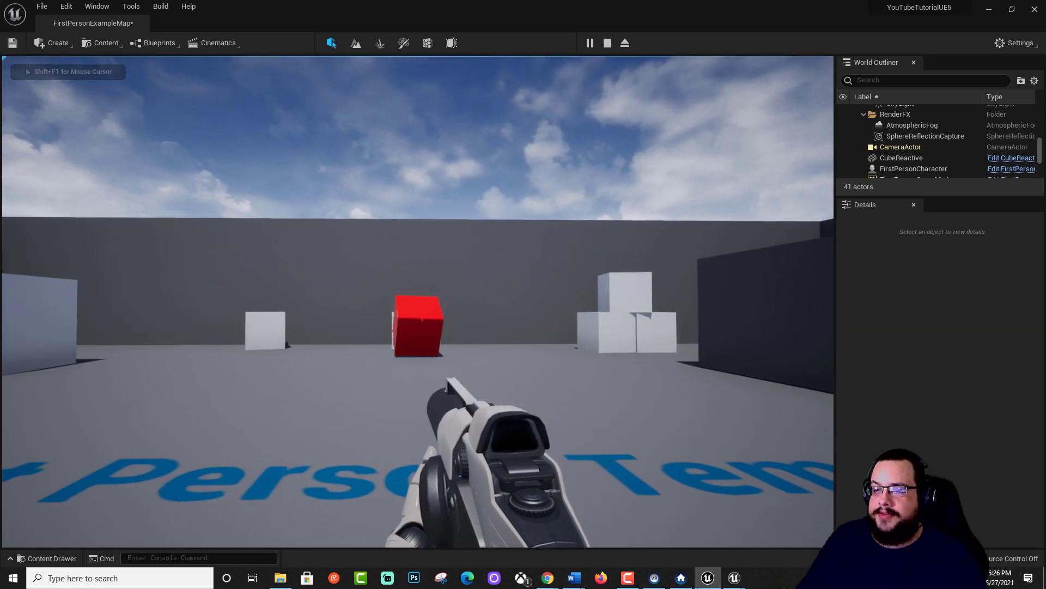
pyautogui.press('w')
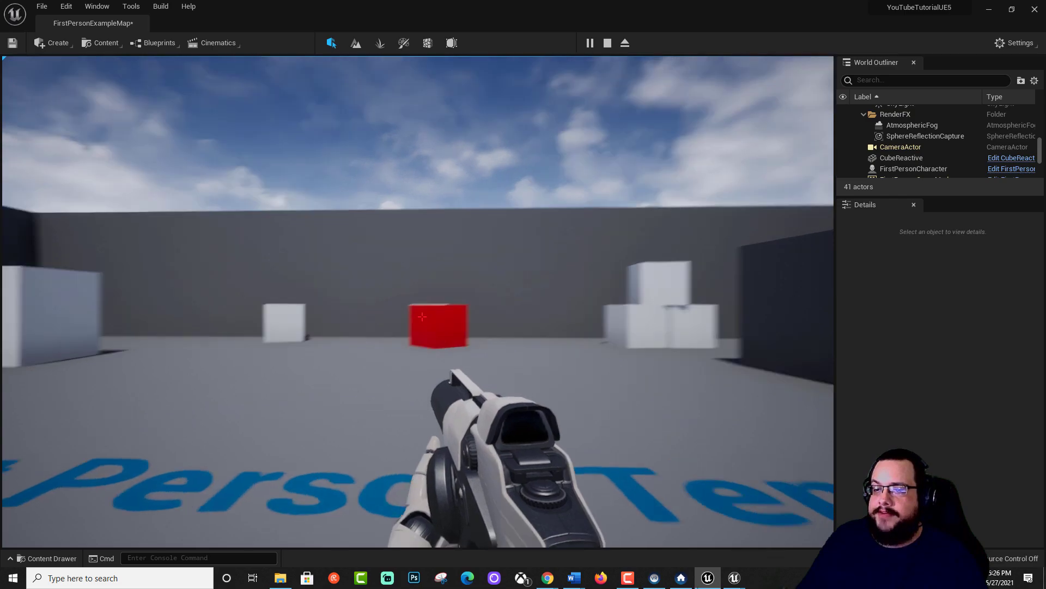
pyautogui.press('w')
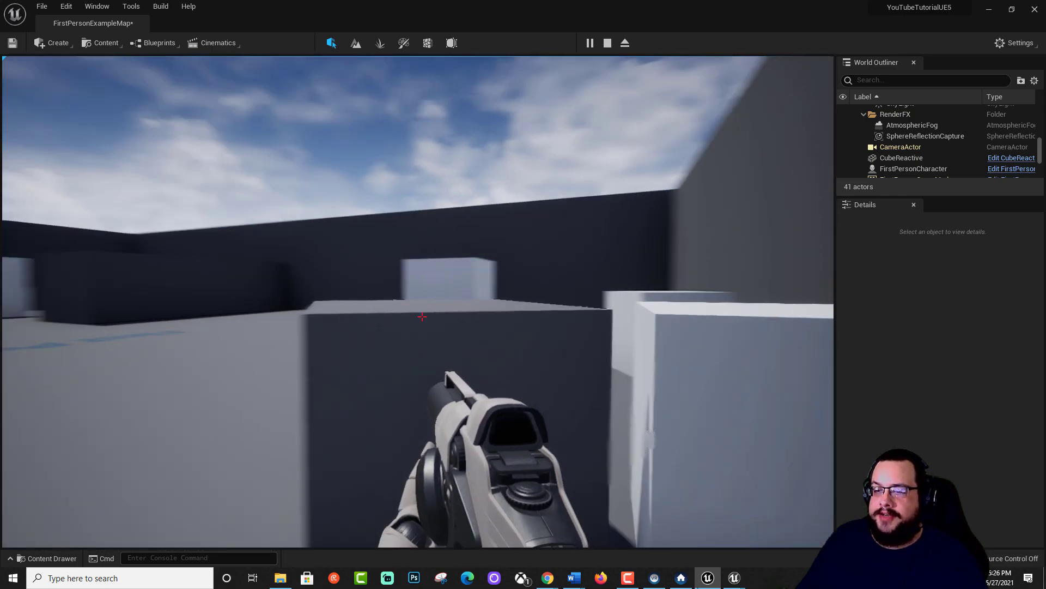
pyautogui.click(422, 317)
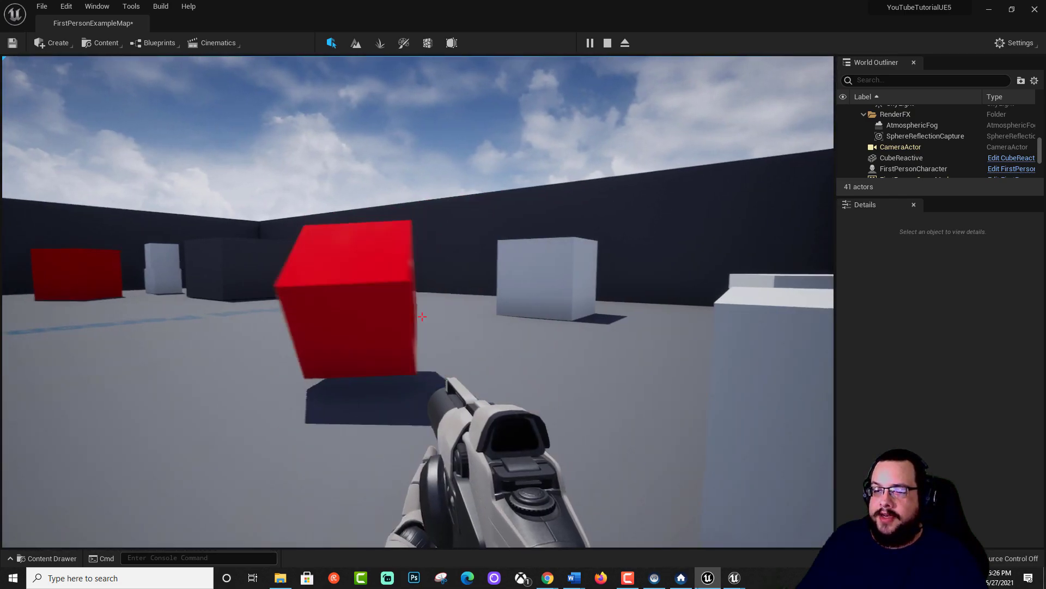
pyautogui.press('w')
pyautogui.press('a')
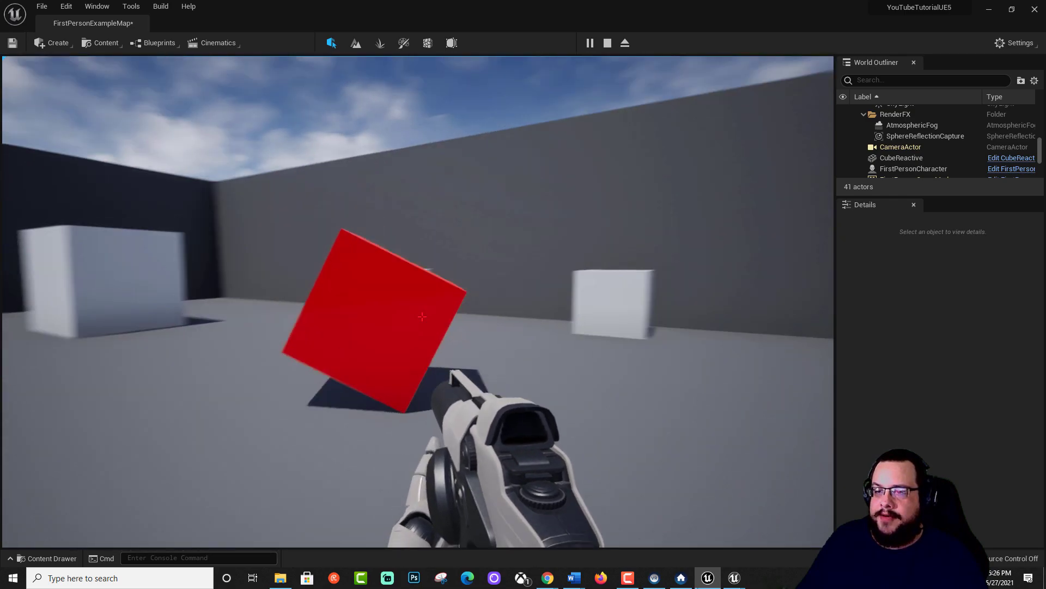
pyautogui.hotkey('shift', 'F1')
pyautogui.press('Escape')
# Open the CubeReactive blueprint from the cube in the level, set the Set Material node after the Delay to BaseMaterial, and compile.
pyautogui.click(514, 287)
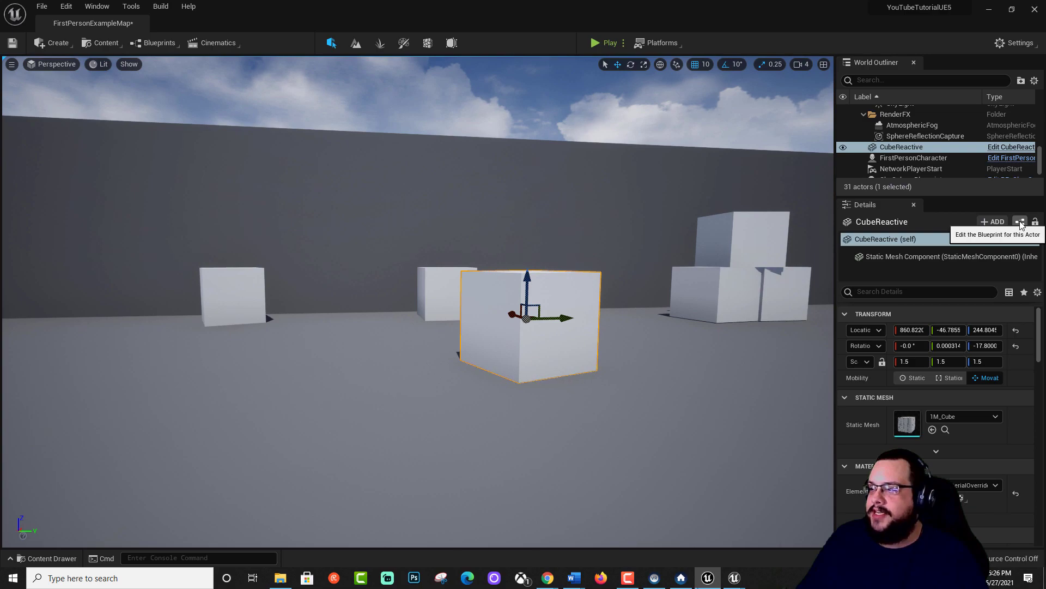
pyautogui.click(1020, 224)
pyautogui.click(936, 251)
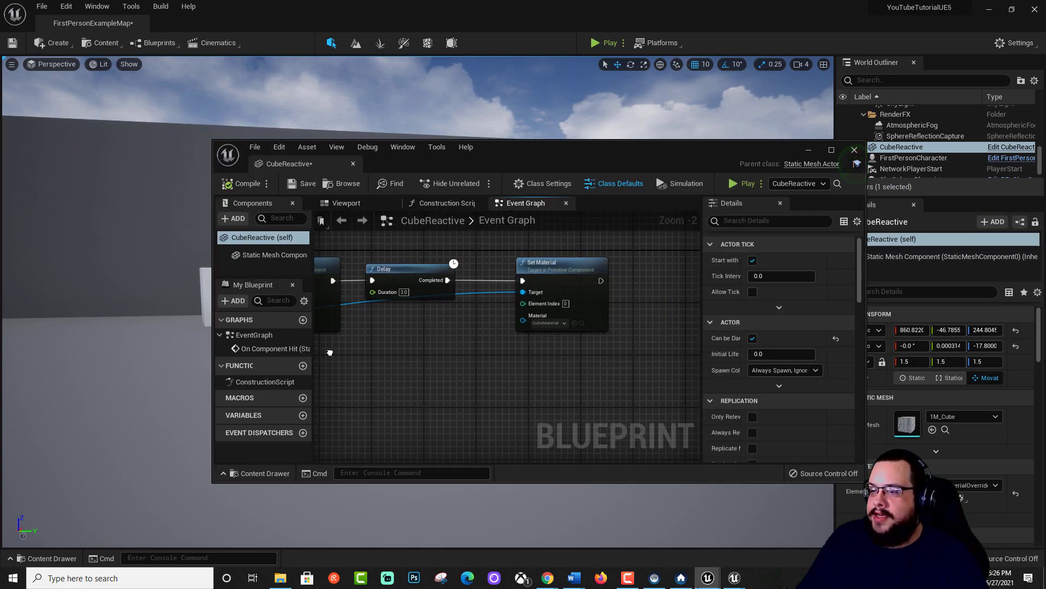
pyautogui.click(545, 323)
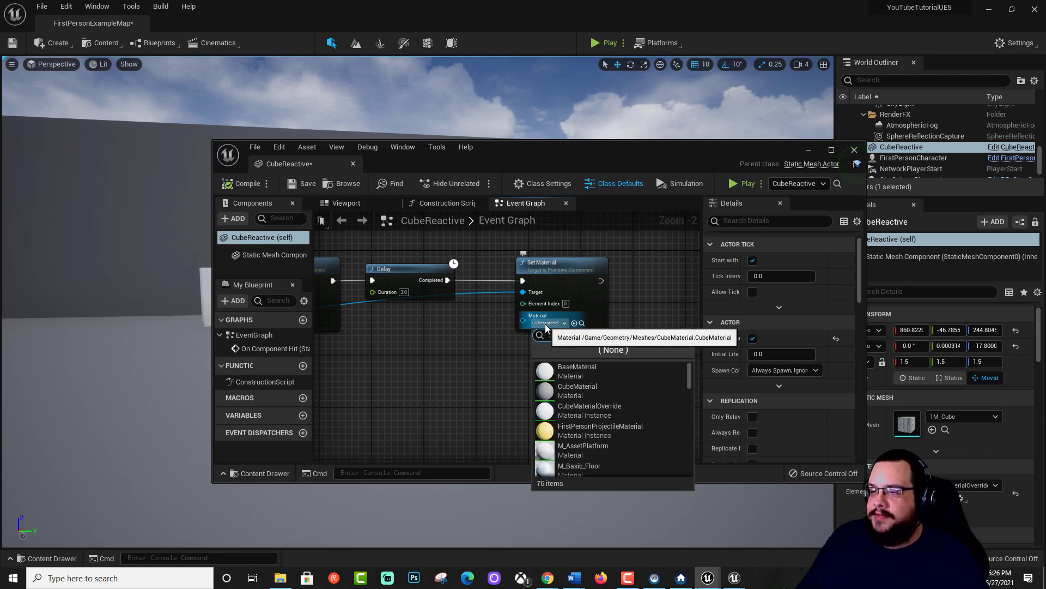
pyautogui.click(588, 370)
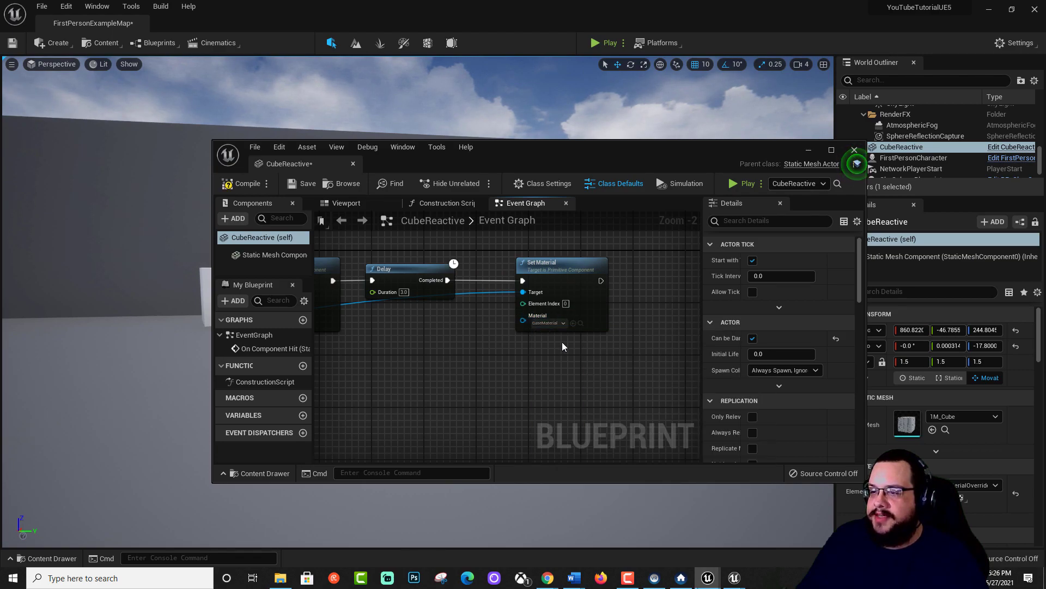
pyautogui.click(238, 183)
pyautogui.click(779, 124)
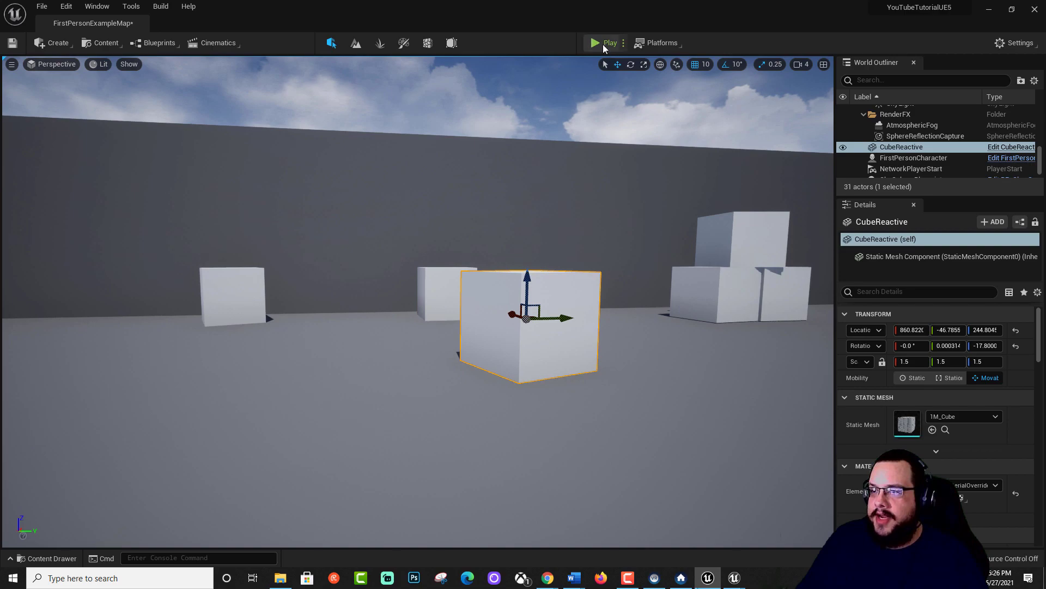
# Play the level and shoot the reactive cubes while walking around to check the red hit material and its delayed reset.
pyautogui.click(603, 44)
pyautogui.click(574, 187)
pyautogui.click(422, 317)
pyautogui.press('w')
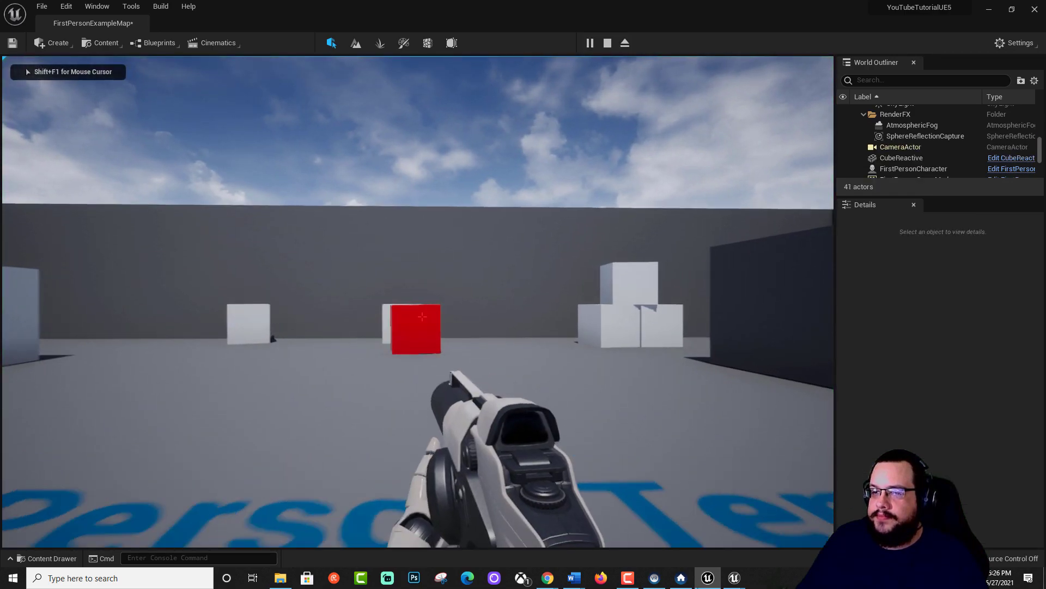
pyautogui.press('w')
pyautogui.press('d')
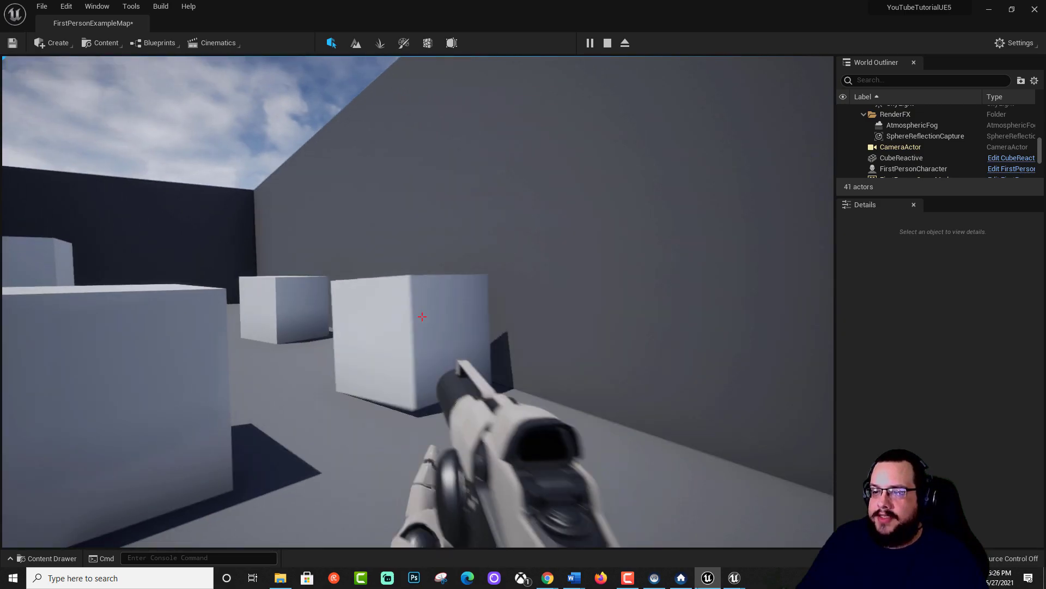
pyautogui.click(422, 316)
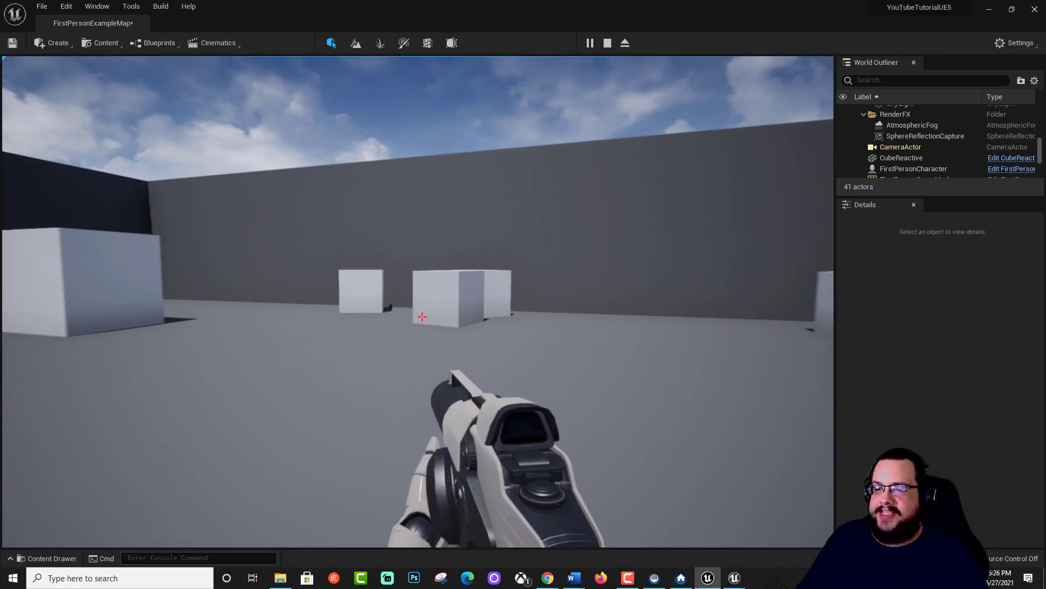
pyautogui.press('s')
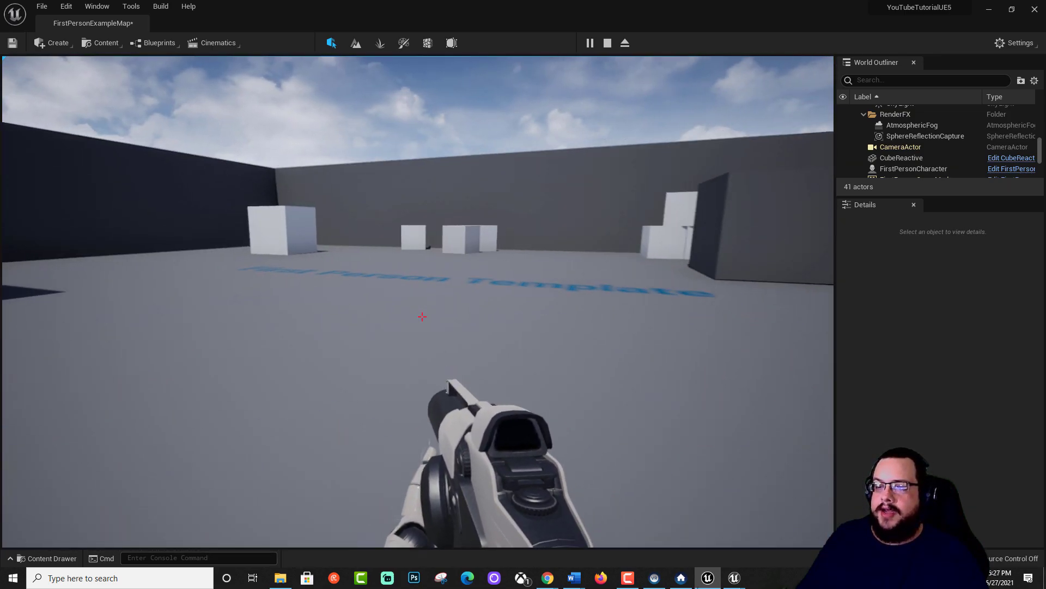